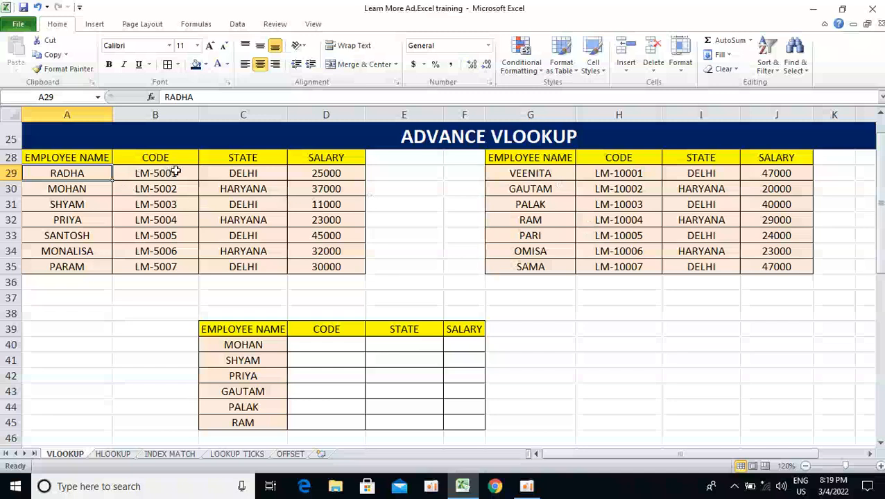
Examine the Account Dept and Sales Dept source tables, including their department headings and columns.
{"action": "left_click", "coordinate": [70, 153]}
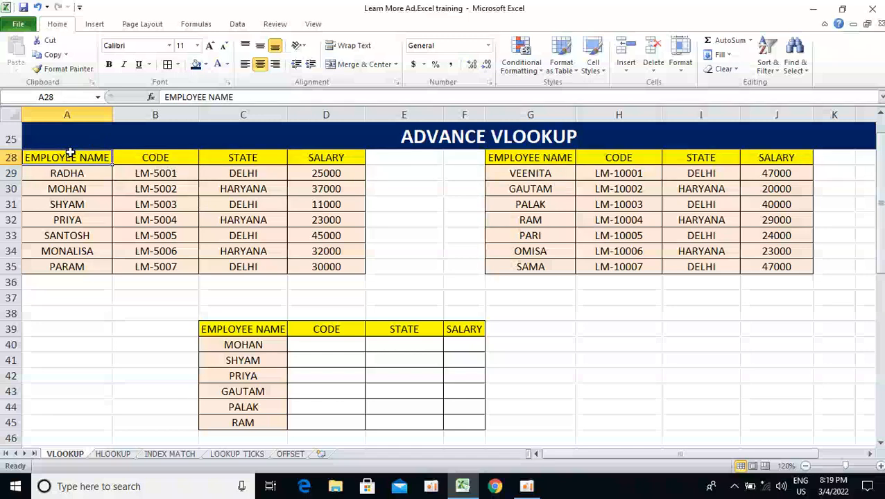
{"action": "key", "text": "Up"}
{"action": "key", "text": "Down"}
{"action": "key", "text": "Down"}
{"action": "key", "text": "Down"}
{"action": "key", "text": "Down"}
{"action": "key", "text": "Down"}
{"action": "key", "text": "Up"}
{"action": "key", "text": "Up"}
{"action": "key", "text": "Up"}
{"action": "key", "text": "Up"}
{"action": "key", "text": "Up"}
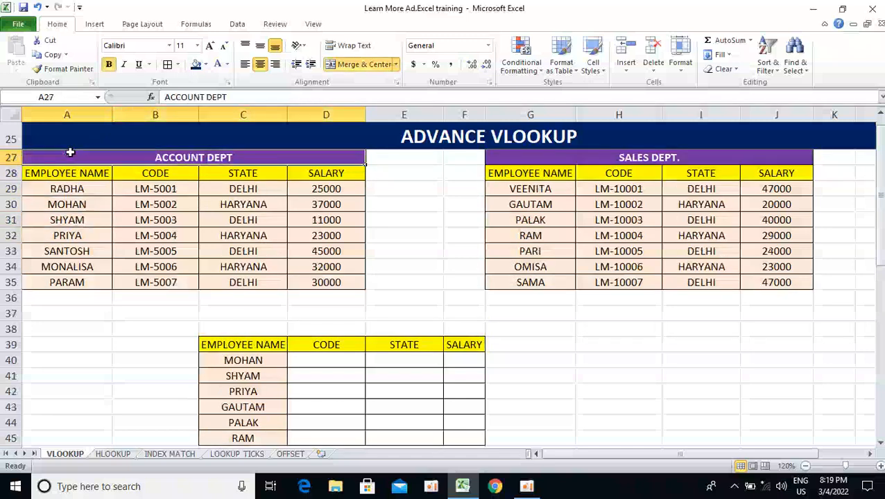
{"action": "key", "text": "ctrl+shift+Down"}
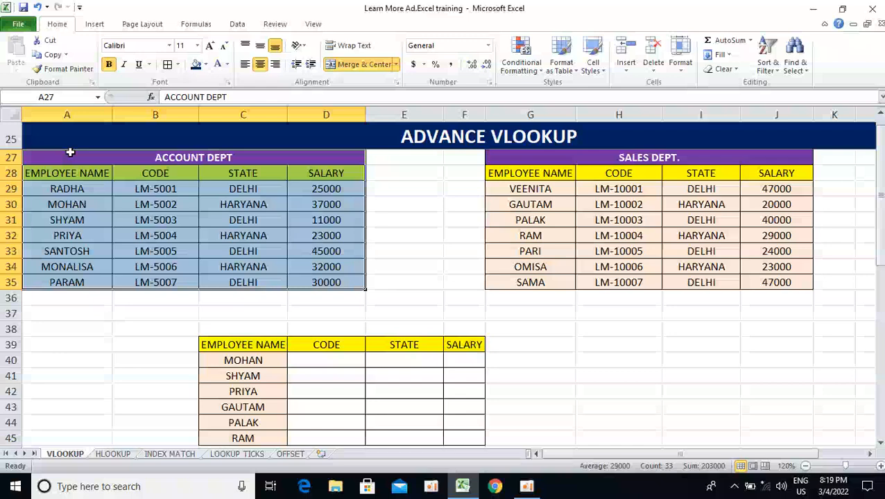
{"action": "key", "text": "Right"}
{"action": "key", "text": "Right"}
{"action": "key", "text": "Right"}
{"action": "key", "text": "Right"}
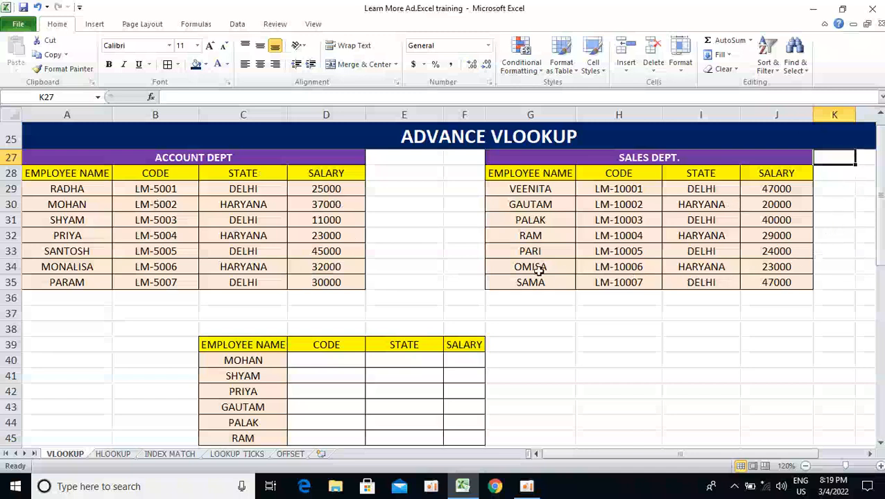
Review the employee names in C40:C45 of the lookup table against the two department tables.
{"action": "left_click", "coordinate": [215, 389]}
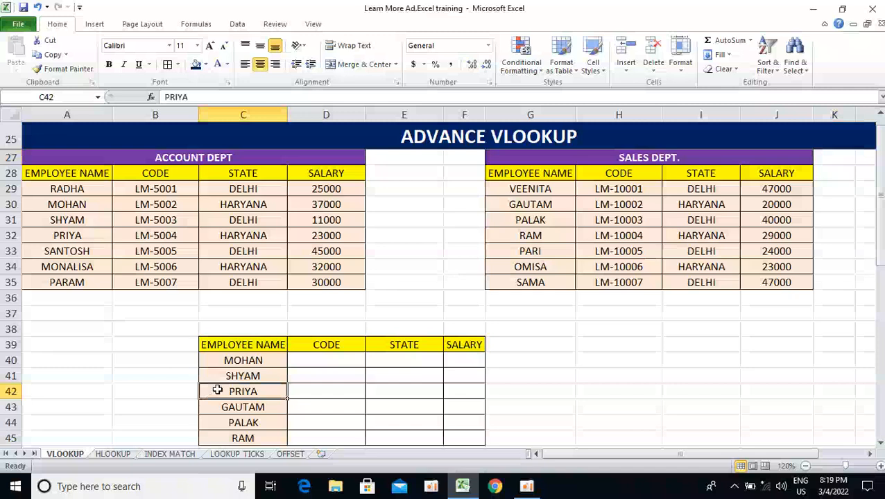
{"action": "key", "text": "Up"}
{"action": "key", "text": "Up"}
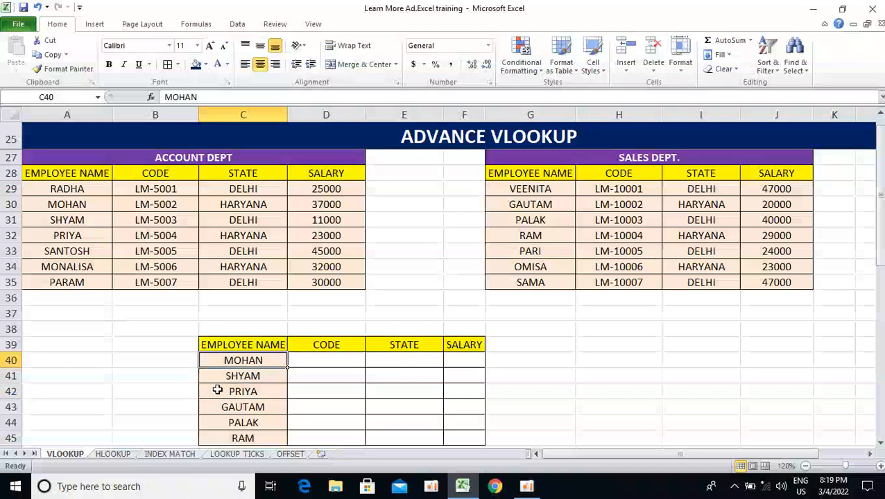
{"action": "key", "text": "shift+Down"}
{"action": "key", "text": "shift+Down"}
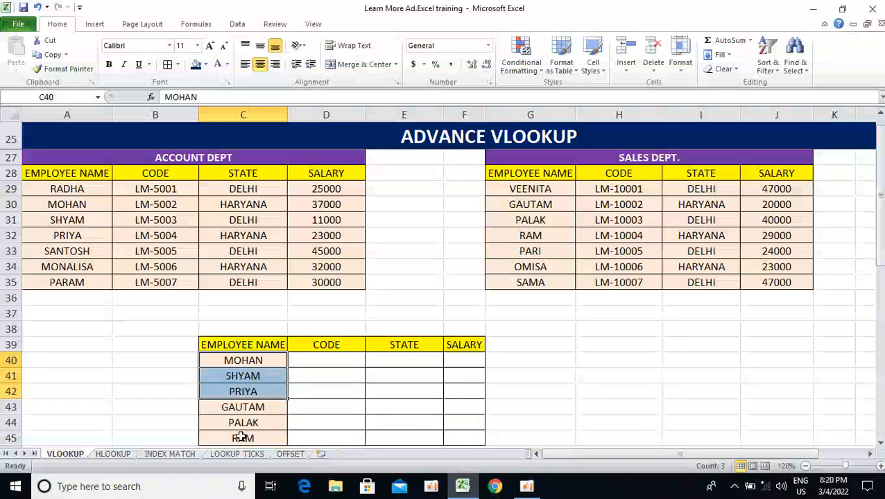
{"action": "key", "text": "Down"}
{"action": "key", "text": "Down"}
{"action": "key", "text": "Down"}
{"action": "key", "text": "Down"}
{"action": "key", "text": "Down"}
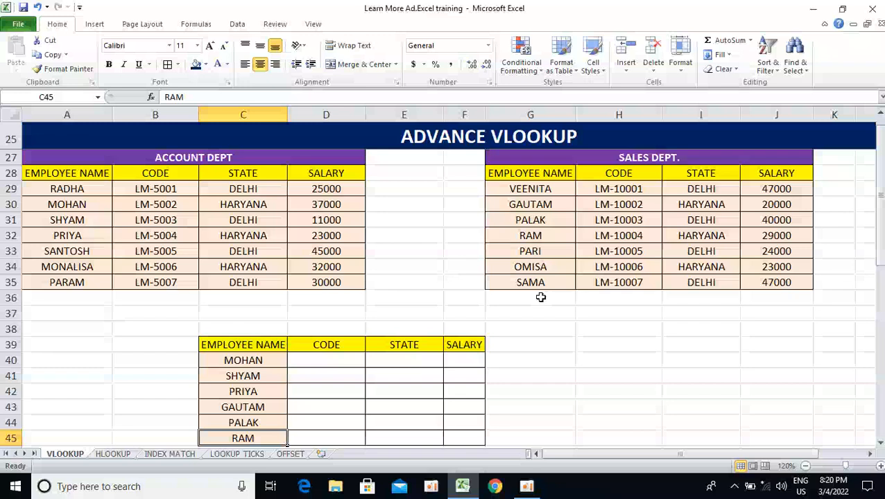
{"action": "key", "text": "Up"}
{"action": "key", "text": "Right"}
{"action": "key", "text": "ctrl+Up"}
{"action": "key", "text": "Down"}
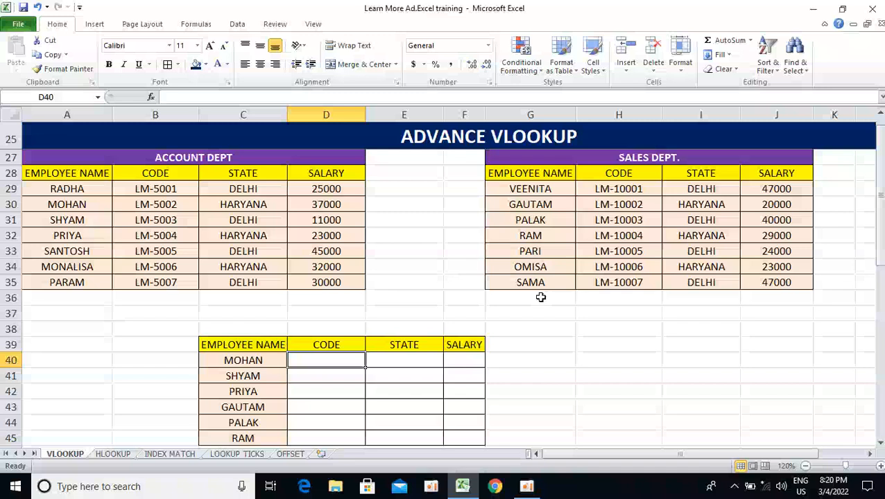
Copy the blank lookup table C39:F45 and paste the duplicate starting at H39.
{"action": "key", "text": "Up"}
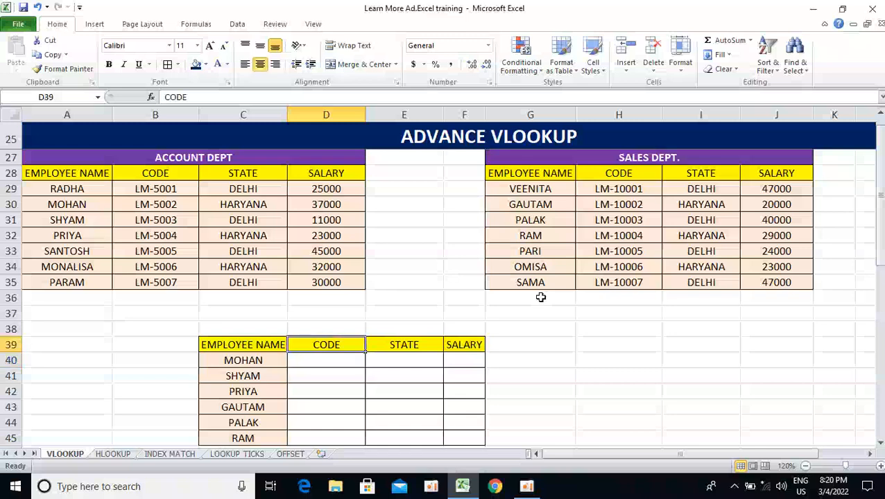
{"action": "key", "text": "Left"}
{"action": "key", "text": "ctrl+shift+Right"}
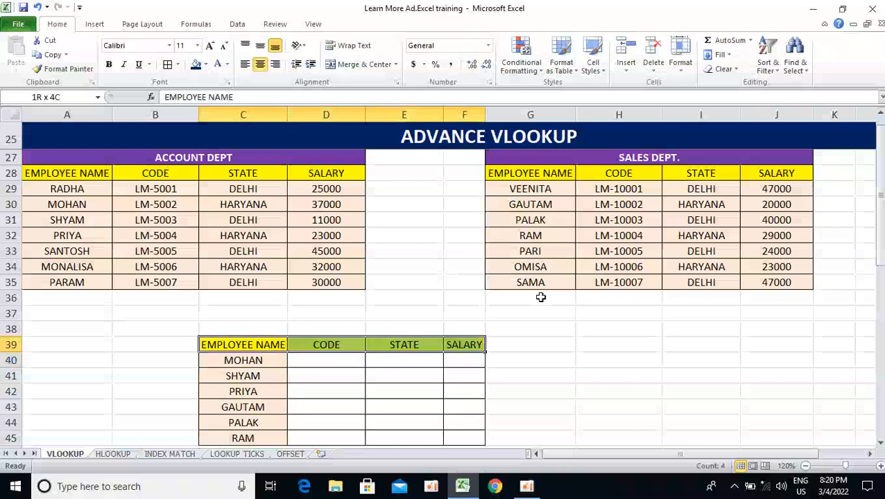
{"action": "key", "text": "ctrl+shift+Down"}
{"action": "key", "text": "ctrl+c"}
{"action": "key", "text": "Right"}
{"action": "key", "text": "Right"}
{"action": "key", "text": "Right"}
{"action": "key", "text": "Right"}
{"action": "key", "text": "Right"}
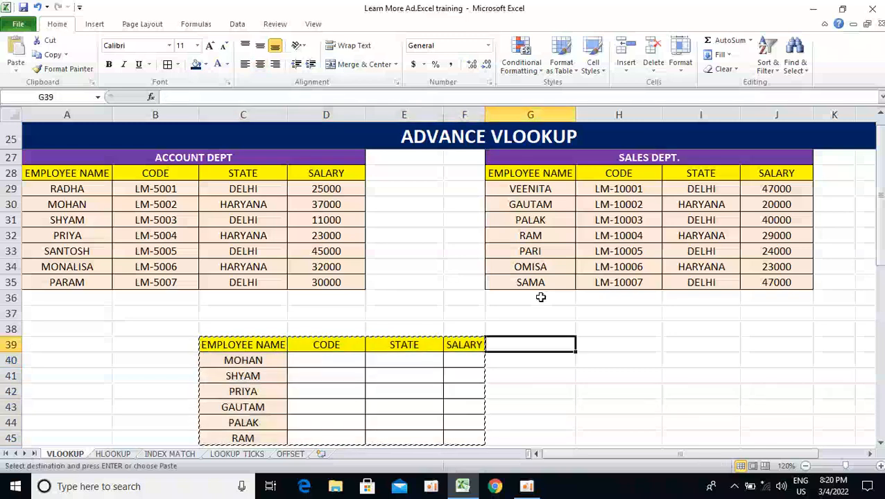
{"action": "key", "text": "Return"}
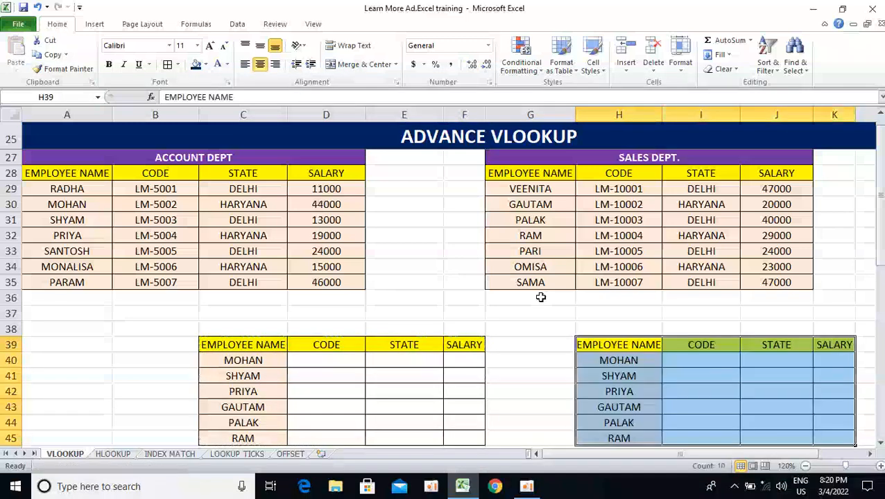
Start a VLOOKUP formula in D40 with $C40 as the column-locked lookup value.
{"action": "key", "text": "Left"}
{"action": "key", "text": "Left"}
{"action": "key", "text": "Left"}
{"action": "key", "text": "Left"}
{"action": "key", "text": "Left"}
{"action": "key", "text": "Down"}
{"action": "key", "text": "Right"}
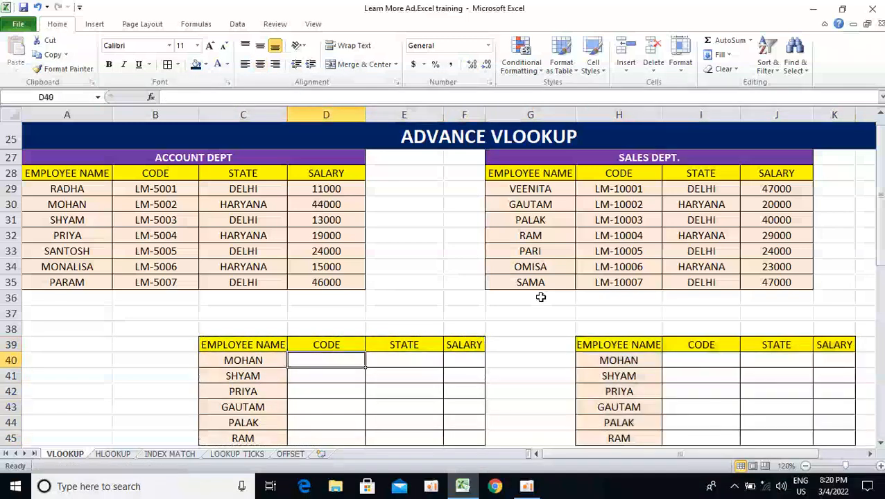
{"action": "type", "text": "=vl"}
{"action": "key", "text": "Tab"}
{"action": "key", "text": "Left"}
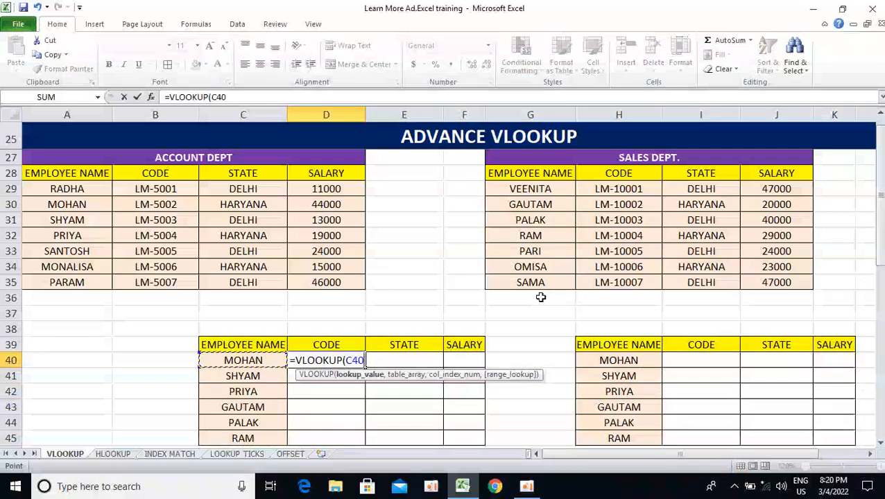
{"action": "key", "text": "F4"}
{"action": "key", "text": "F4"}
{"action": "key", "text": "F4"}
Use the Account Dept table $A$28:$D$35, including its header row, as the absolute table array of the D40 formula.
{"action": "type", "text": ","}
{"action": "key", "text": "Left"}
{"action": "key", "text": "Left"}
{"action": "key", "text": "Left"}
{"action": "key", "text": "ctrl+Up"}
{"action": "key", "text": "ctrl+Up"}
{"action": "key", "text": "Down"}
{"action": "key", "text": "ctrl+shift+Right"}
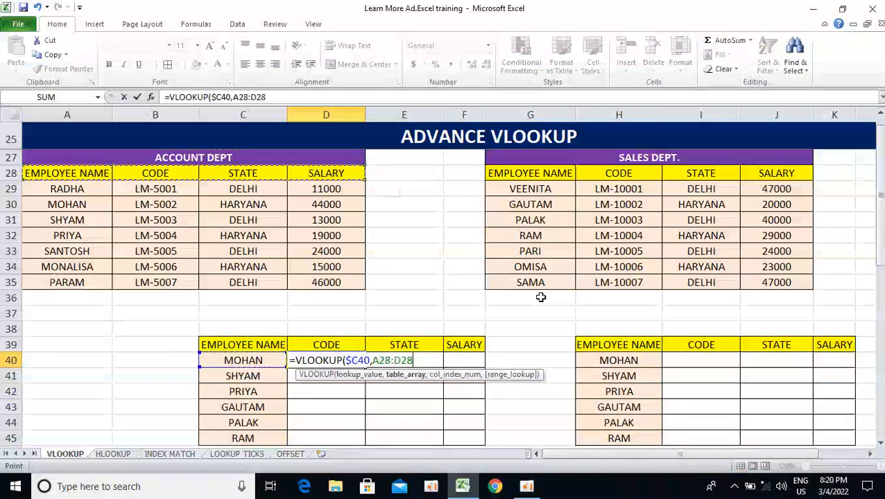
{"action": "key", "text": "ctrl+shift+Down"}
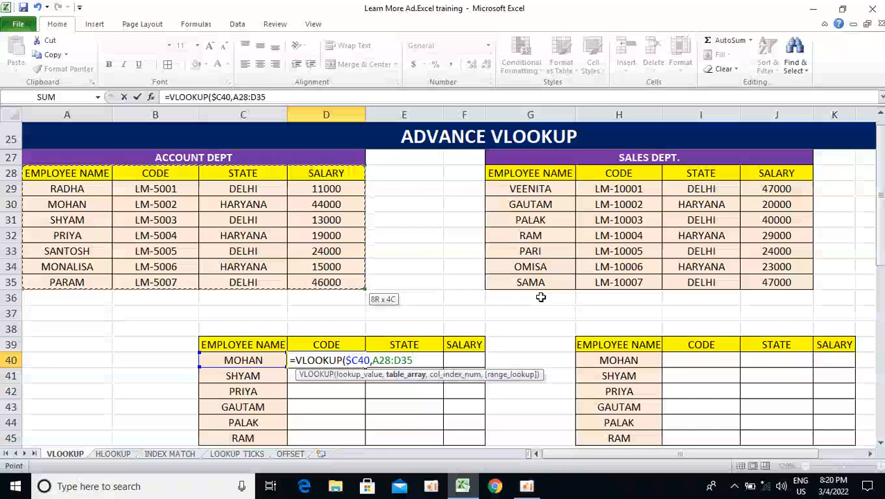
{"action": "key", "text": "F4"}
Complete the D40 VLOOKUP with column index 2 and range lookup 0, and enter the formula.
{"action": "type", "text": ","}
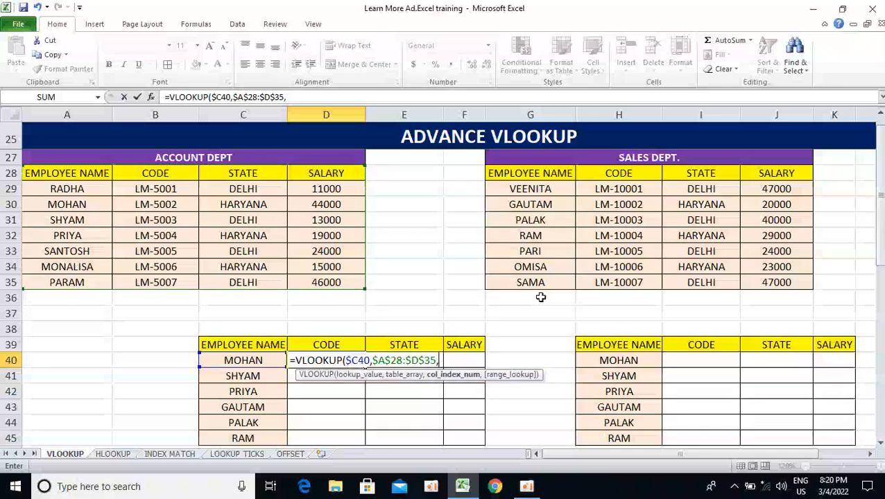
{"action": "type", "text": "MA"}
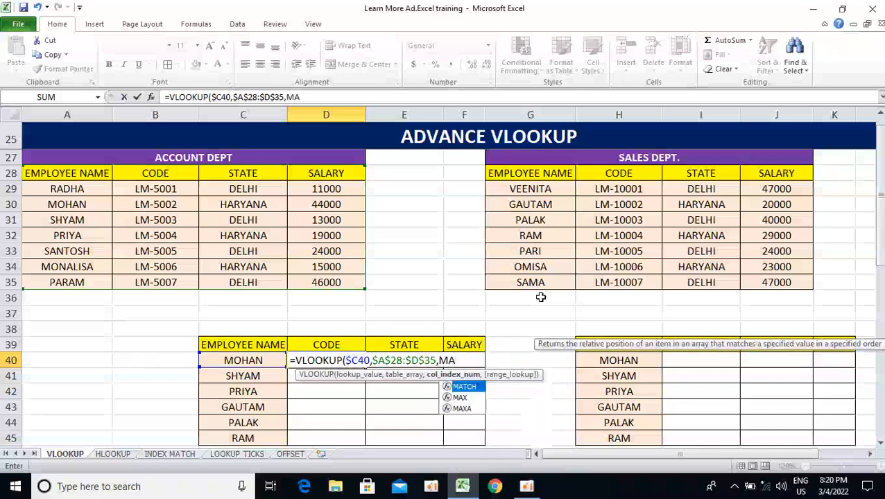
{"action": "key", "text": "BackSpace"}
{"action": "key", "text": "BackSpace"}
{"action": "type", "text": "2"}
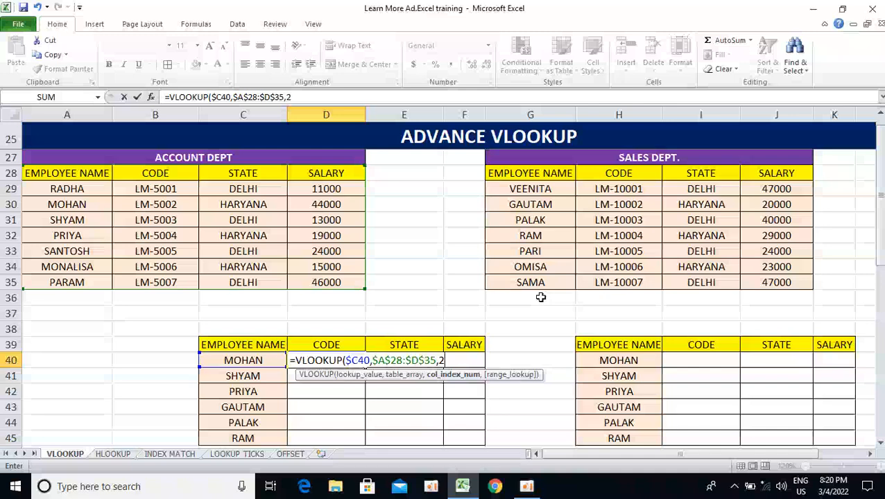
{"action": "type", "text": ",0)"}
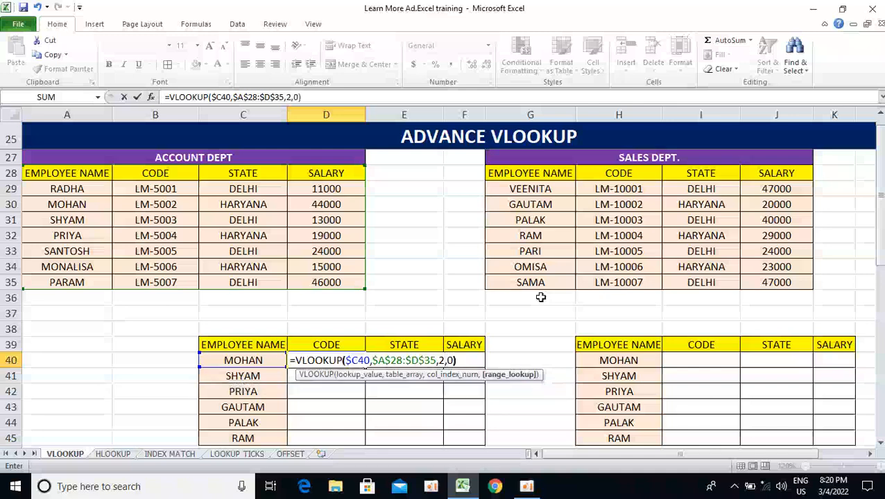
{"action": "key", "text": "Return"}
Fill the D40 VLOOKUP formula right across E40:F40.
{"action": "key", "text": "Up"}
{"action": "key", "text": "shift+Down"}
{"action": "key", "text": "shift+Down"}
{"action": "key", "text": "shift+Down"}
{"action": "key", "text": "shift+Down"}
{"action": "key", "text": "shift+Down"}
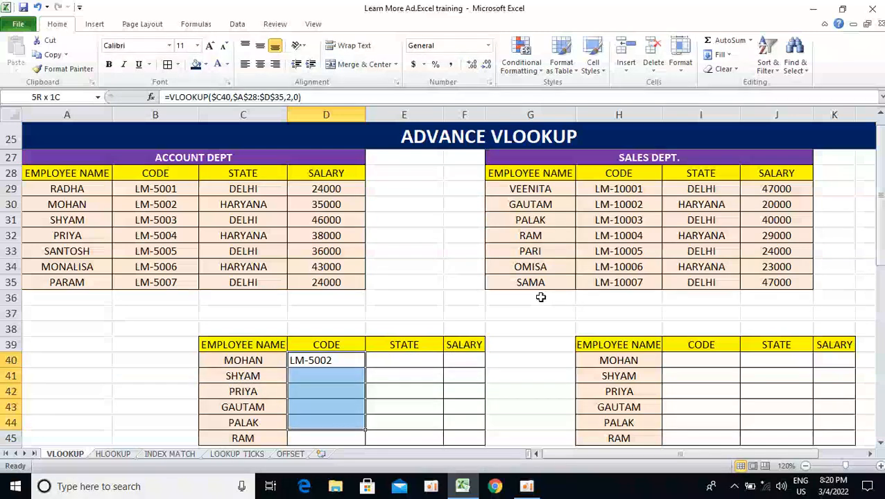
{"action": "key", "text": "Up"}
{"action": "key", "text": "Down"}
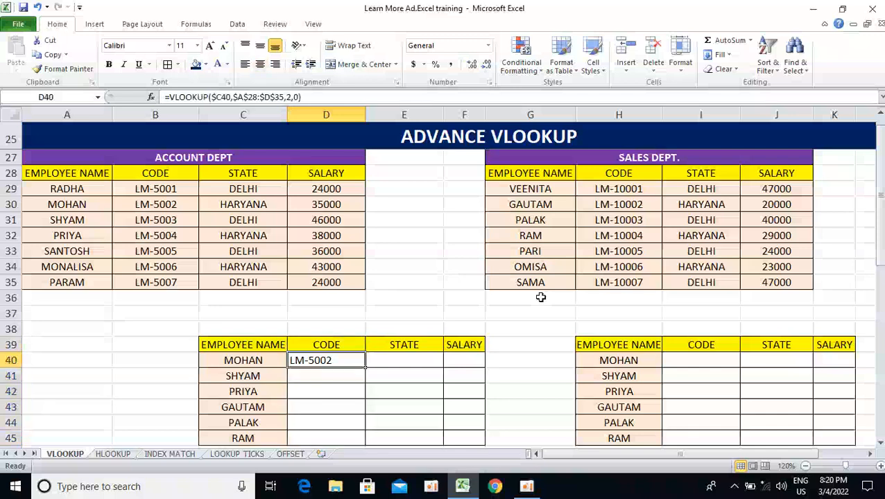
{"action": "key", "text": "shift+Down"}
{"action": "key", "text": "shift+Up"}
{"action": "key", "text": "shift+Right"}
{"action": "key", "text": "shift+Right"}
{"action": "key", "text": "ctrl+r"}
Fill the formulas in D40:F40 down through row 45.
{"action": "key", "text": "shift+Down"}
{"action": "key", "text": "shift+Down"}
{"action": "key", "text": "shift+Down"}
{"action": "key", "text": "shift+Down"}
{"action": "key", "text": "shift+Down"}
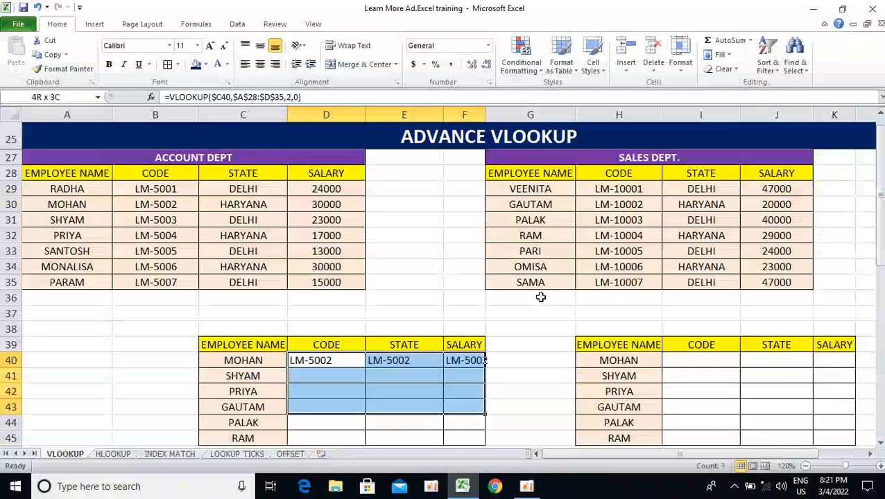
{"action": "key", "text": "ctrl+d"}
Start a replacement VLOOKUP formula in D43 with $C43 as the column-locked lookup value.
{"action": "key", "text": "Up"}
{"action": "key", "text": "Down"}
{"action": "key", "text": "Down"}
{"action": "key", "text": "Down"}
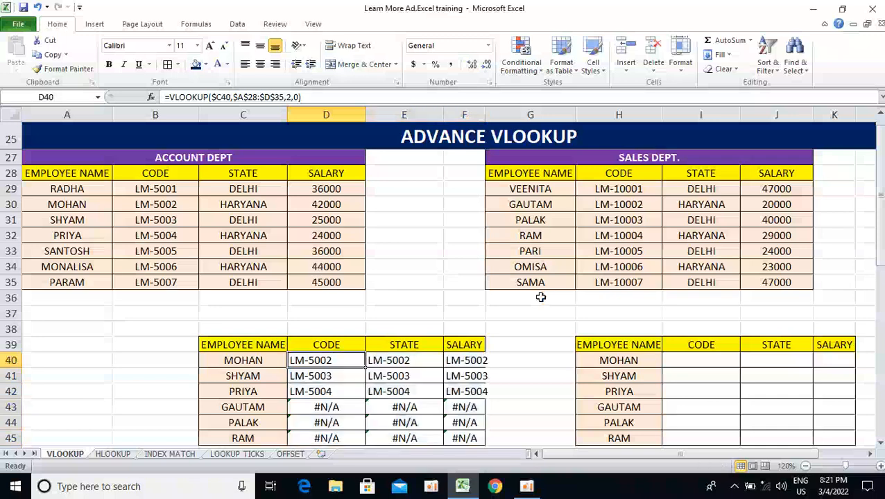
{"action": "key", "text": "Down"}
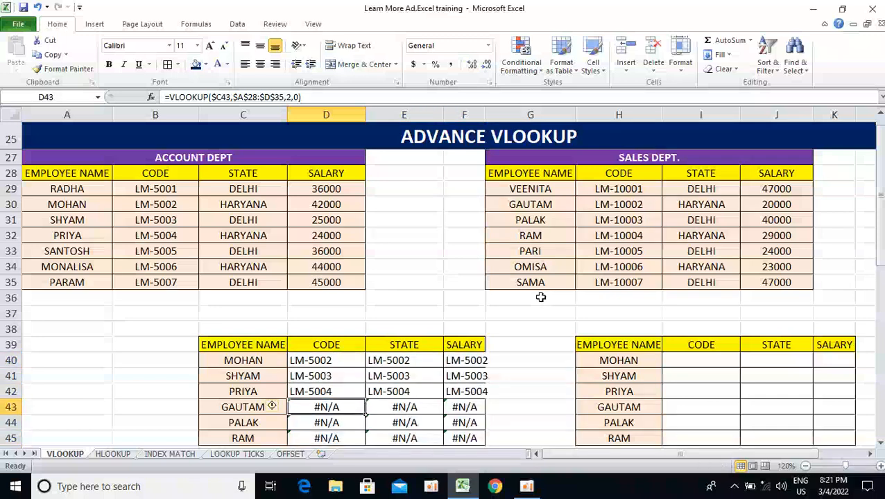
{"action": "type", "text": "=VLOOKUP("}
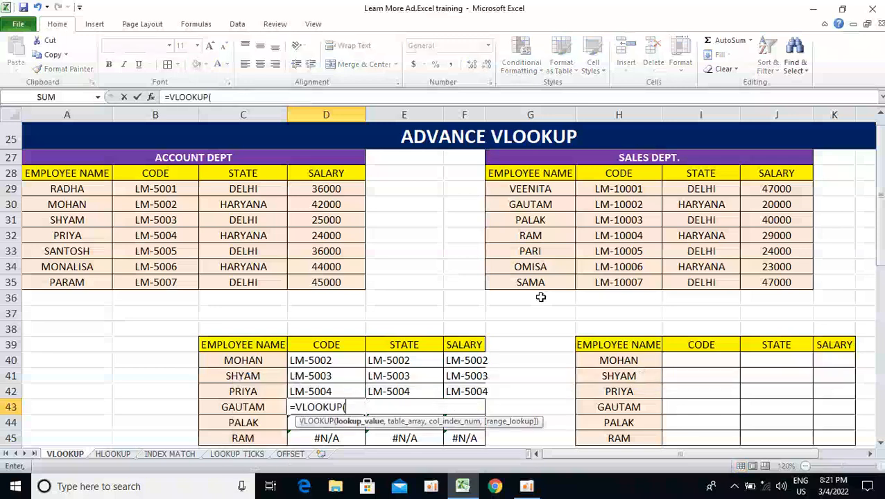
{"action": "key", "text": "Left"}
{"action": "key", "text": "F4"}
{"action": "key", "text": "F4"}
{"action": "key", "text": "F4"}
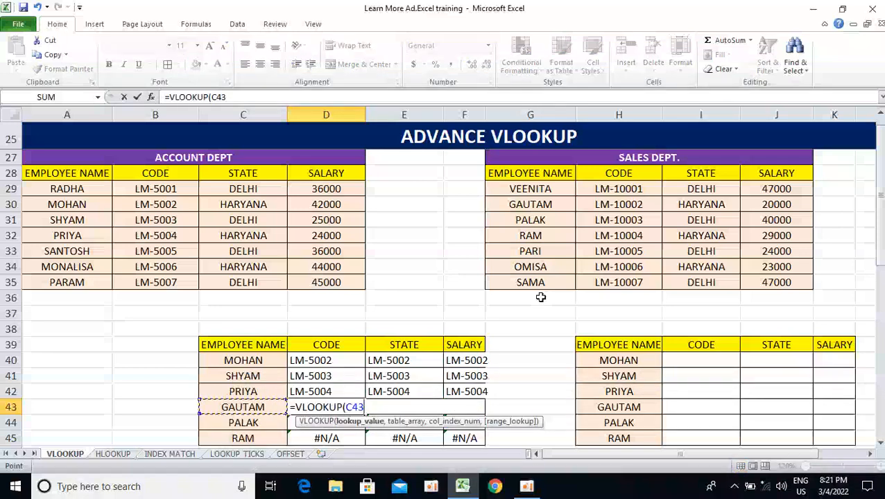
Complete the D43 VLOOKUP with the Sales Dept table $G$28:$J$35, column index 2 and range lookup 0.
{"action": "type", "text": ","}
{"action": "key", "text": "Right"}
{"action": "key", "text": "Right"}
{"action": "key", "text": "Right"}
{"action": "key", "text": "Up"}
{"action": "key", "text": "Up"}
{"action": "key", "text": "Up"}
{"action": "key", "text": "Up"}
{"action": "key", "text": "Up"}
{"action": "key", "text": "Up"}
{"action": "key", "text": "Up"}
{"action": "key", "text": "Up"}
{"action": "key", "text": "Up"}
{"action": "key", "text": "Up"}
{"action": "key", "text": "Up"}
{"action": "key", "text": "Up"}
{"action": "key", "text": "Up"}
{"action": "key", "text": "Up"}
{"action": "key", "text": "Up"}
{"action": "key", "text": "ctrl+shift+Right"}
{"action": "key", "text": "ctrl+shift+Down"}
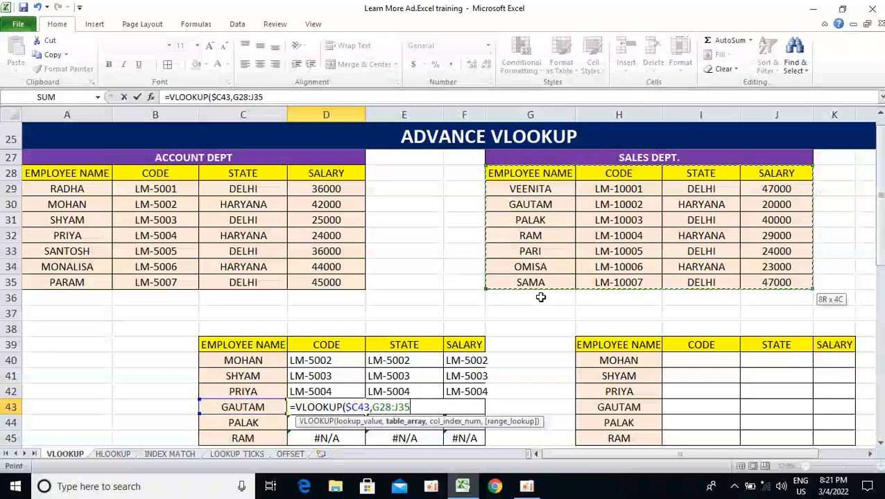
{"action": "key", "text": "F4"}
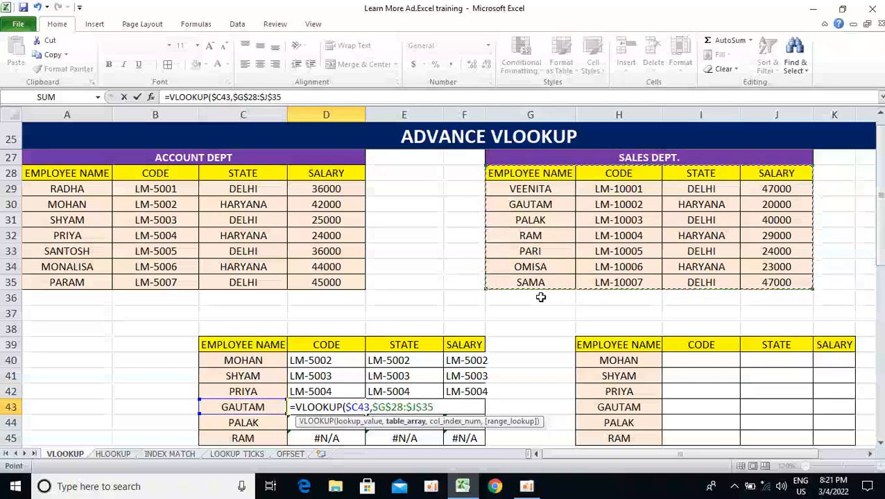
{"action": "type", "text": ",2,0)"}
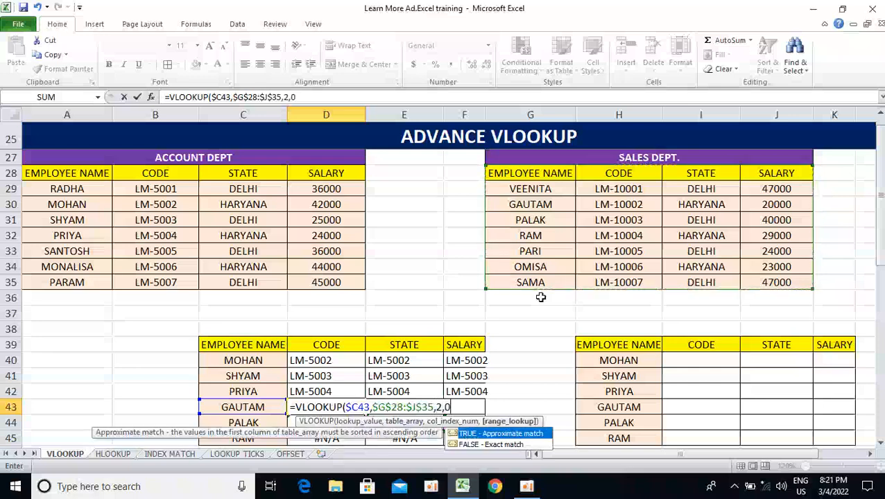
{"action": "key", "text": "ctrl+Return"}
Fill the D43 Sales Dept formula right to column F and down through row 45.
{"action": "key", "text": "shift+Right"}
{"action": "key", "text": "shift+Right"}
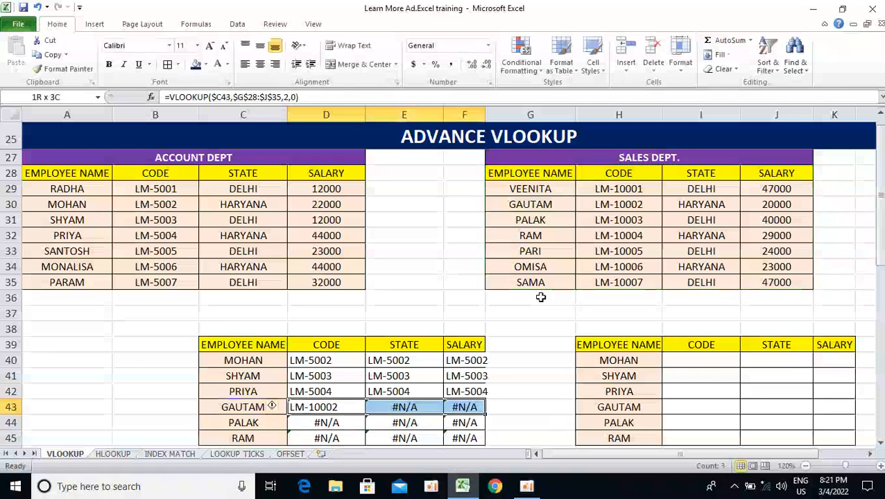
{"action": "key", "text": "ctrl+r"}
{"action": "key", "text": "shift+Down"}
{"action": "key", "text": "shift+Down"}
{"action": "key", "text": "ctrl+d"}
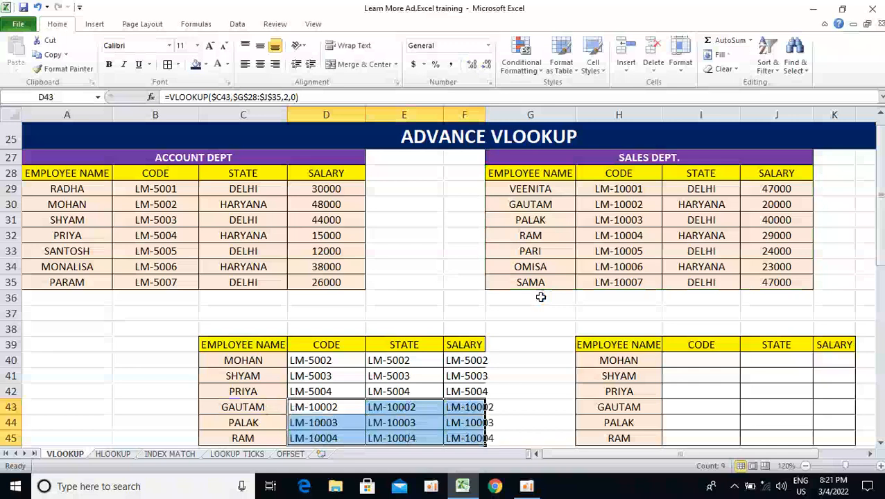
AutoFit the widths of columns D to F to the lookup table contents in D39:F45.
{"action": "key", "text": "Up"}
{"action": "key", "text": "Up"}
{"action": "key", "text": "Up"}
{"action": "key", "text": "Up"}
{"action": "key", "text": "shift+Right"}
{"action": "key", "text": "shift+Right"}
{"action": "key", "text": "ctrl+shift+Down"}
{"action": "key", "text": "ctrl+c"}
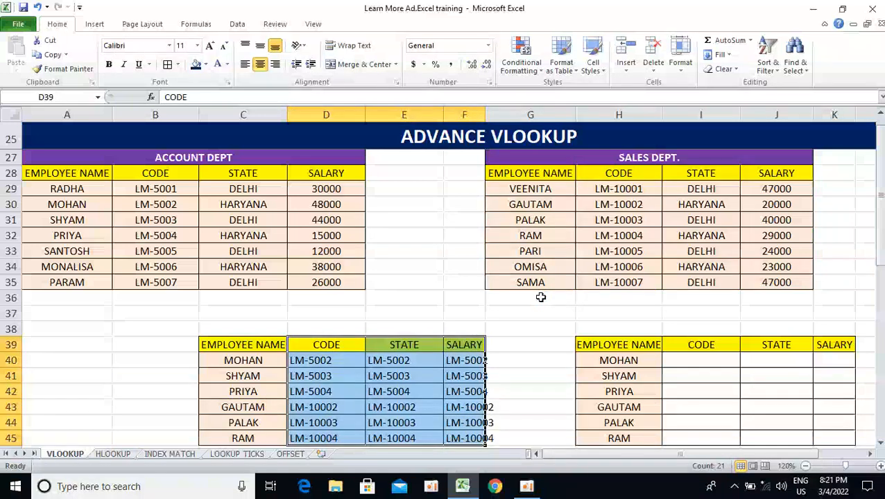
{"action": "key", "text": "alt+h"}
{"action": "key", "text": "o"}
{"action": "key", "text": "i"}
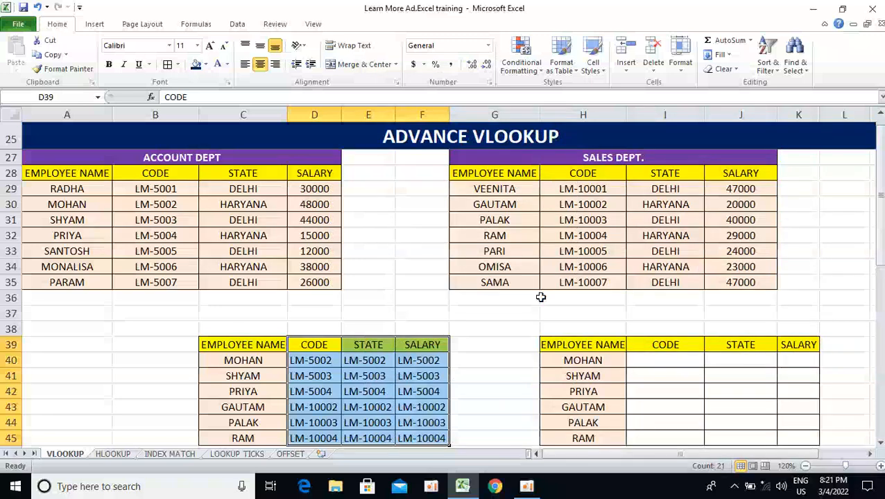
Change the column index of the Account Dept VLOOKUP in E40 to 3 for the state.
{"action": "key", "text": "Down"}
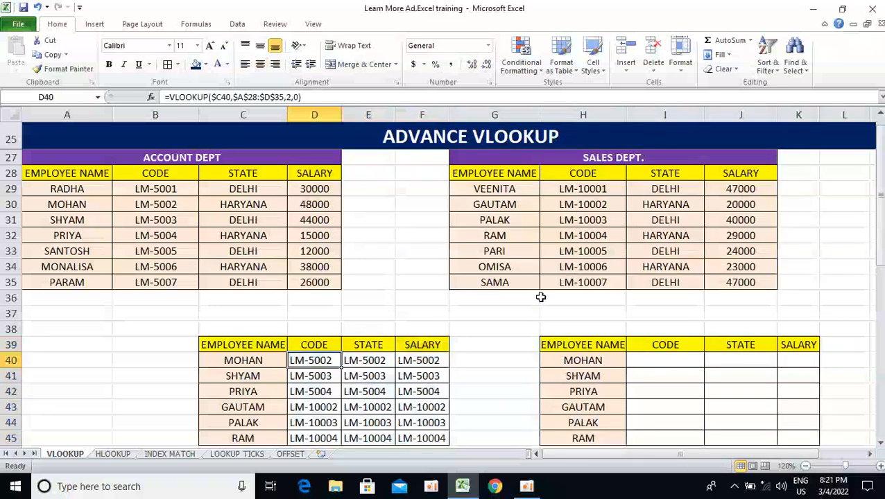
{"action": "key", "text": "Right"}
{"action": "key", "text": "F2"}
{"action": "key", "text": "Left"}
{"action": "key", "text": "Left"}
{"action": "key", "text": "Left"}
{"action": "key", "text": "BackSpace"}
{"action": "type", "text": "3"}
{"action": "key", "text": "Return"}
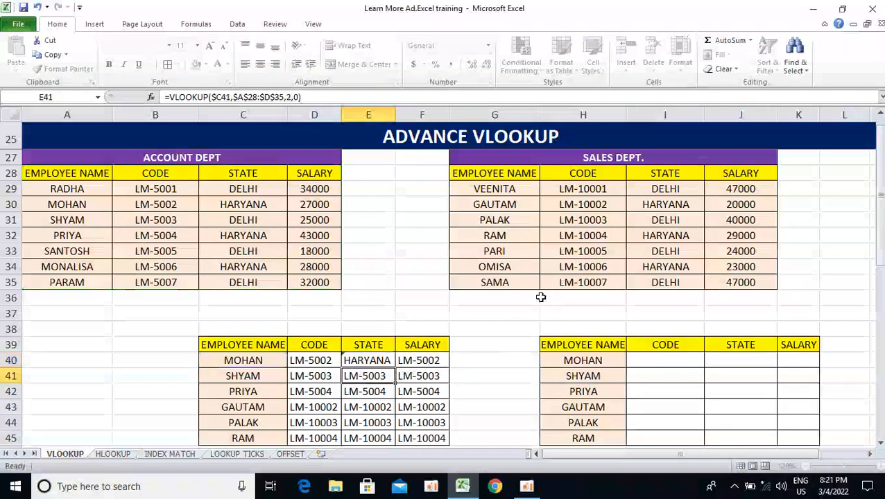
Change the column index of the Account Dept VLOOKUP in F40 to 4 for the salary.
{"action": "key", "text": "Up"}
{"action": "key", "text": "Right"}
{"action": "key", "text": "F2"}
{"action": "key", "text": "Left"}
{"action": "key", "text": "Left"}
{"action": "key", "text": "Left"}
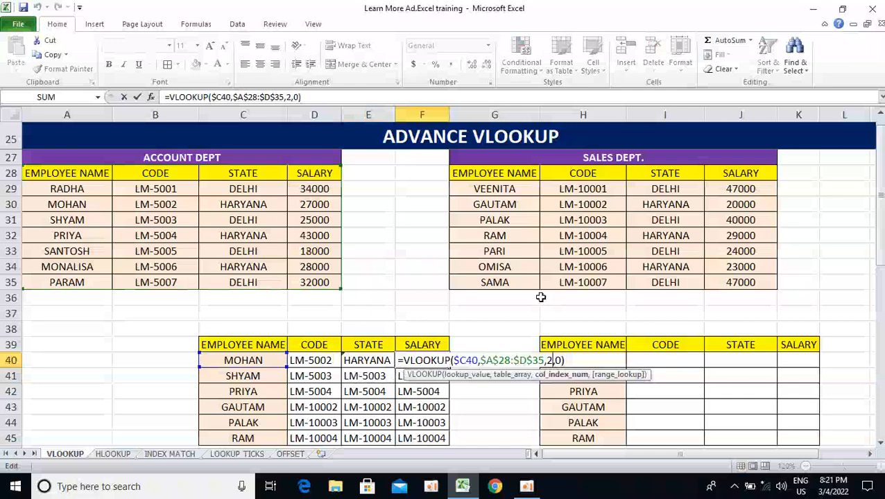
{"action": "key", "text": "BackSpace"}
{"action": "type", "text": "4"}
{"action": "key", "text": "Return"}
Fill the D40:F40 formulas down through row 42.
{"action": "key", "text": "Up"}
{"action": "key", "text": "Left"}
{"action": "key", "text": "Left"}
{"action": "key", "text": "shift+Right"}
{"action": "key", "text": "shift+Right"}
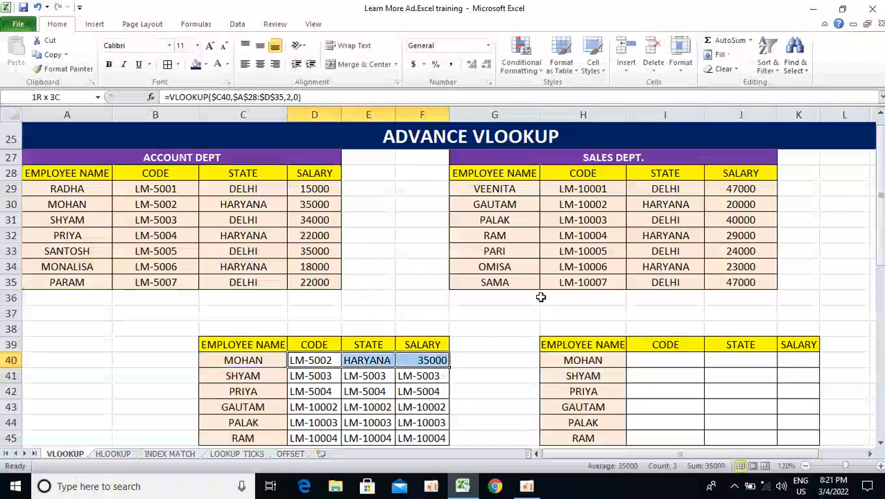
{"action": "key", "text": "shift+Down"}
{"action": "key", "text": "shift+Down"}
{"action": "key", "text": "ctrl+d"}
Change the column index of the Sales Dept VLOOKUP in E43 to 4.
{"action": "key", "text": "Down"}
{"action": "key", "text": "Down"}
{"action": "key", "text": "Down"}
{"action": "key", "text": "Down"}
{"action": "key", "text": "Up"}
{"action": "key", "text": "Right"}
{"action": "key", "text": "F2"}
{"action": "key", "text": "Left"}
{"action": "key", "text": "Left"}
{"action": "key", "text": "Left"}
{"action": "key", "text": "BackSpace"}
{"action": "type", "text": "4"}
{"action": "key", "text": "Return"}
Change the column index of the Sales Dept VLOOKUP in F43 to 4 for the salary.
{"action": "key", "text": "Up"}
{"action": "key", "text": "Right"}
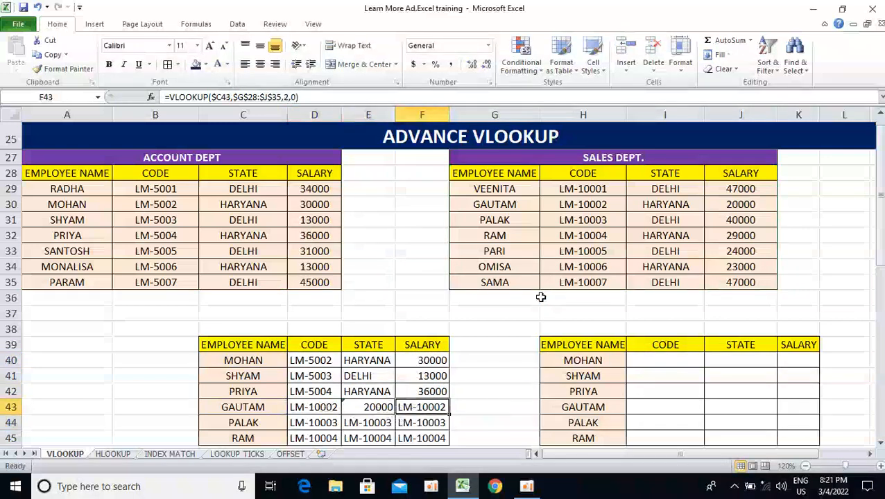
{"action": "key", "text": "Left"}
{"action": "key", "text": "Left"}
{"action": "key", "text": "Right"}
{"action": "key", "text": "Right"}
{"action": "key", "text": "F2"}
{"action": "key", "text": "Left"}
{"action": "key", "text": "Left"}
{"action": "key", "text": "Left"}
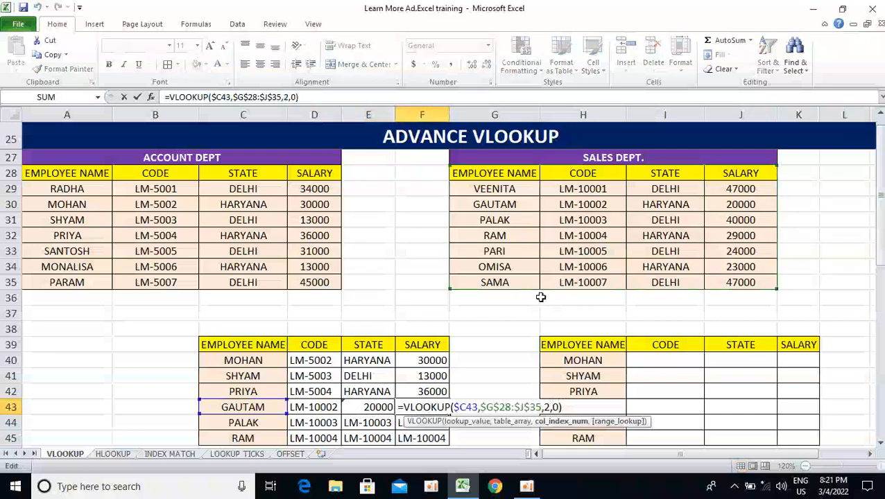
{"action": "key", "text": "BackSpace"}
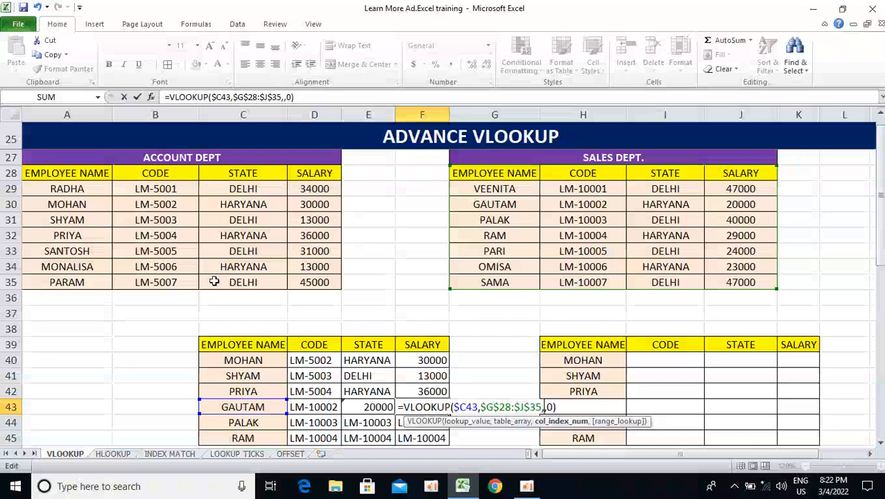
{"action": "type", "text": "2"}
{"action": "key", "text": "Return"}
Fill the D43:F43 formulas down through row 45.
{"action": "key", "text": "Up"}
{"action": "key", "text": "shift+Left"}
{"action": "key", "text": "shift+Left"}
{"action": "key", "text": "shift+Down"}
{"action": "key", "text": "shift+Down"}
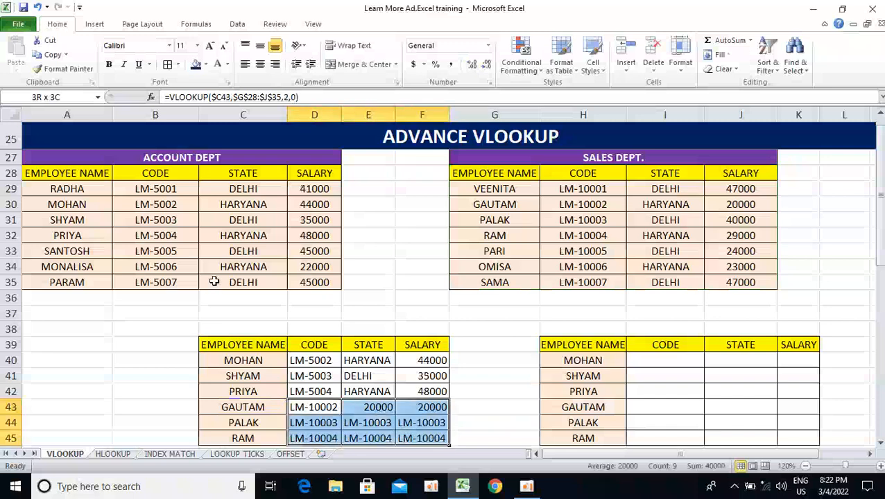
{"action": "key", "text": "ctrl+d"}
Copy the employee names in A31:A35 of the Account Dept table.
{"action": "key", "text": "Left"}
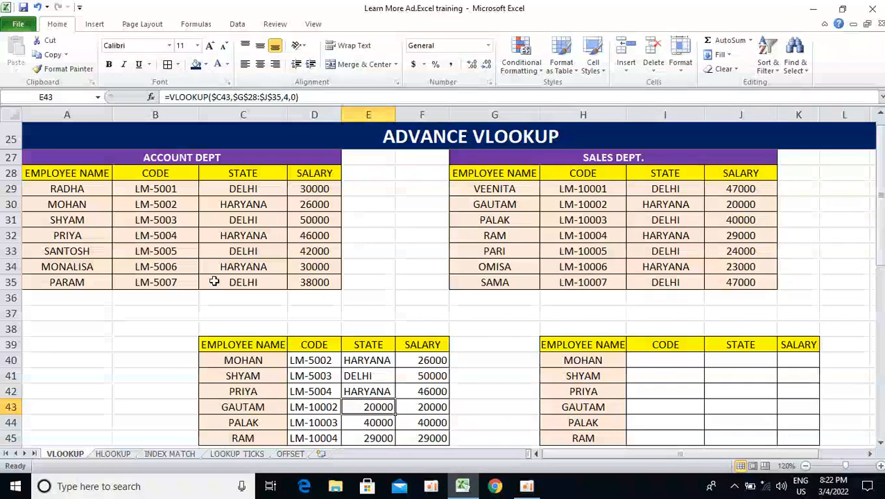
{"action": "key", "text": "Down"}
{"action": "key", "text": "Left"}
{"action": "key", "text": "Up"}
{"action": "key", "text": "Up"}
{"action": "key", "text": "Up"}
{"action": "key", "text": "Up"}
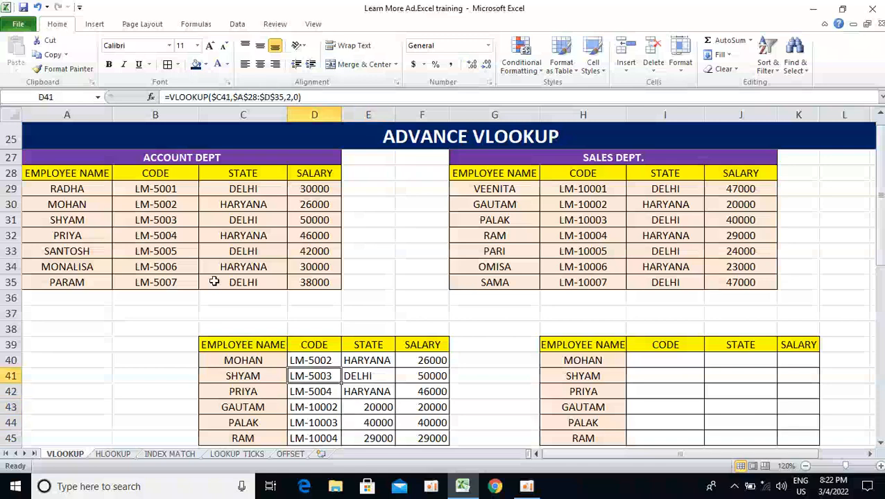
{"action": "key", "text": "Left"}
{"action": "key", "text": "Left"}
{"action": "key", "text": "Up"}
{"action": "key", "text": "Up"}
{"action": "key", "text": "Up"}
{"action": "key", "text": "Up"}
{"action": "key", "text": "Up"}
{"action": "key", "text": "Left"}
{"action": "key", "text": "Up"}
{"action": "key", "text": "Up"}
{"action": "key", "text": "Up"}
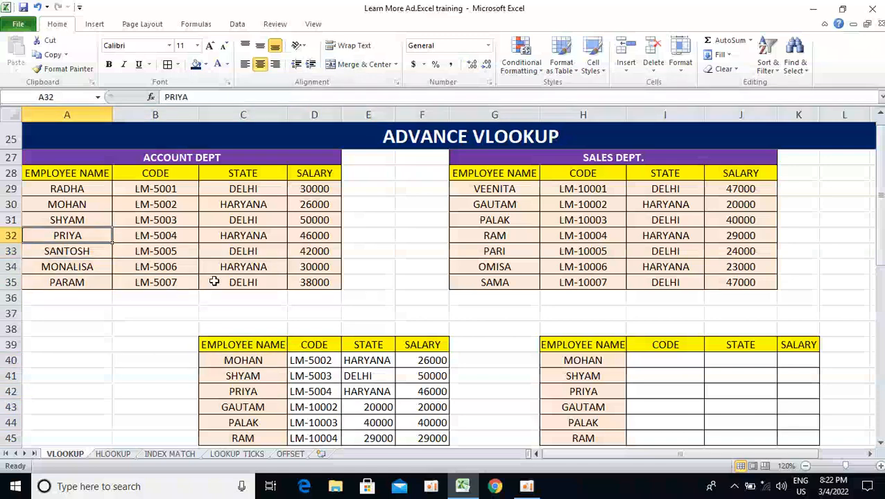
{"action": "key", "text": "Up"}
{"action": "key", "text": "shift+Down"}
{"action": "key", "text": "shift+Down"}
{"action": "key", "text": "shift+Down"}
{"action": "key", "text": "shift+Down"}
{"action": "key", "text": "ctrl+c"}
Paste the copied employee names into the first lookup table starting at C40.
{"action": "key", "text": "Right"}
{"action": "key", "text": "Right"}
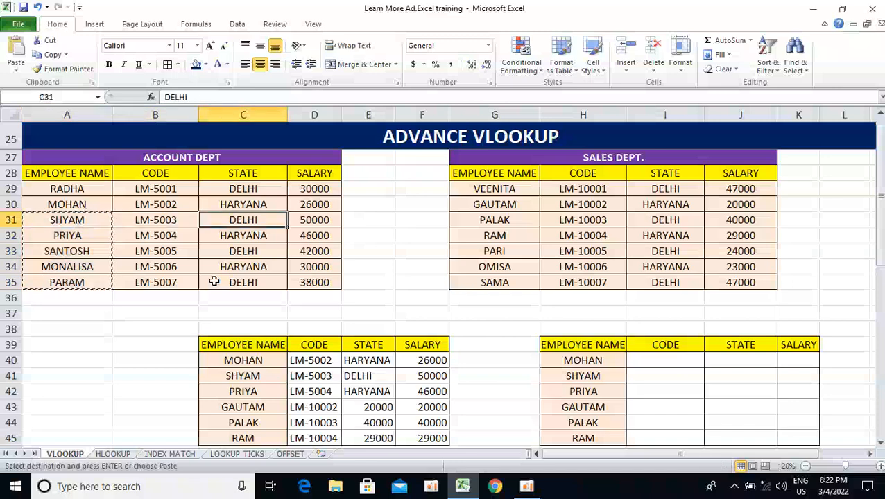
{"action": "key", "text": "Right"}
{"action": "key", "text": "Down"}
{"action": "key", "text": "Down"}
{"action": "key", "text": "Down"}
{"action": "key", "text": "Down"}
{"action": "key", "text": "Down"}
{"action": "key", "text": "Down"}
{"action": "key", "text": "Down"}
{"action": "key", "text": "Down"}
{"action": "key", "text": "Left"}
{"action": "key", "text": "Down"}
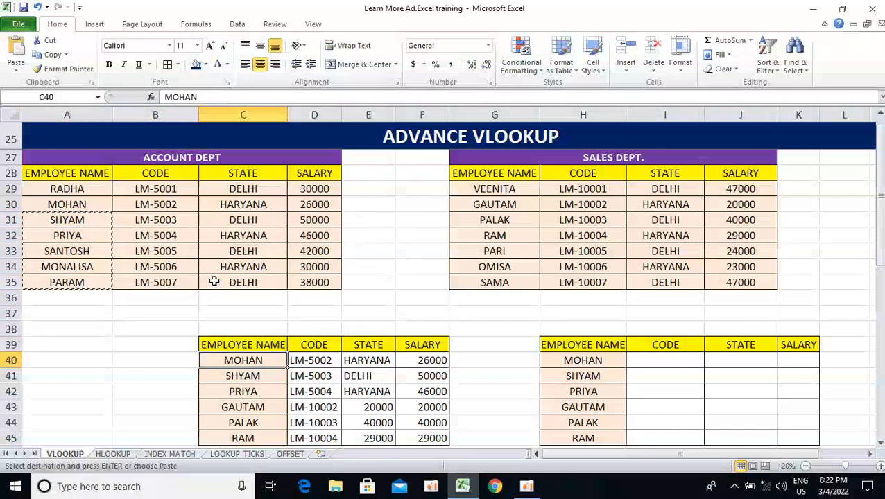
{"action": "key", "text": "Return"}
Review the lookup results in D40:F42, the names in C43:C44 and the table range used by the D43 formula.
{"action": "key", "text": "Right"}
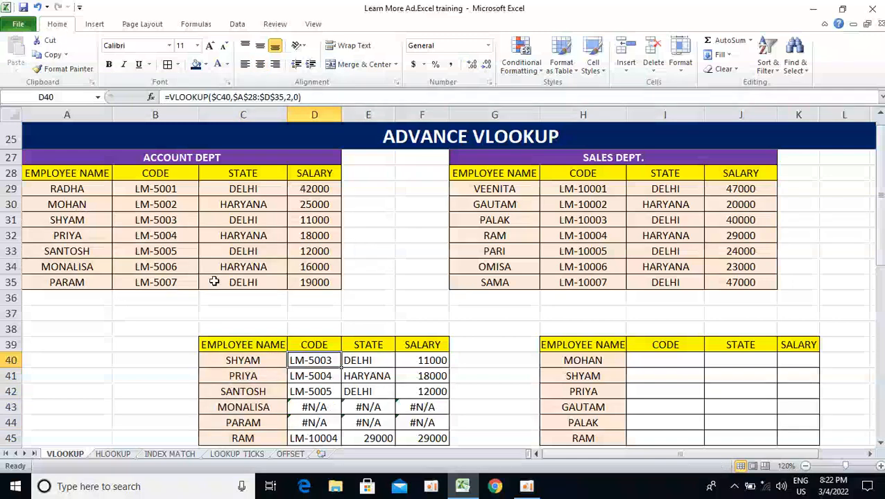
{"action": "key", "text": "shift+Right"}
{"action": "key", "text": "shift+Right"}
{"action": "key", "text": "shift+Down"}
{"action": "key", "text": "shift+Down"}
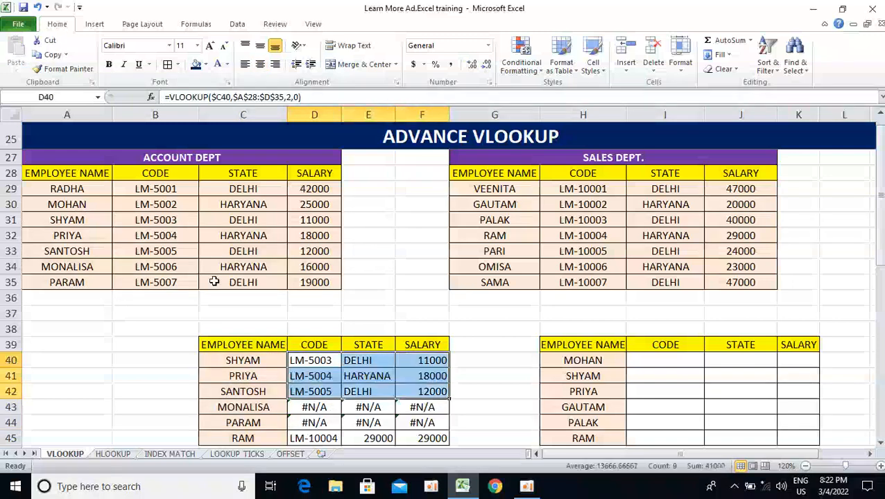
{"action": "key", "text": "Left"}
{"action": "key", "text": "Down"}
{"action": "key", "text": "Down"}
{"action": "key", "text": "Up"}
{"action": "key", "text": "Right"}
{"action": "key", "text": "Down"}
{"action": "key", "text": "Down"}
{"action": "key", "text": "Left"}
{"action": "key", "text": "shift+Down"}
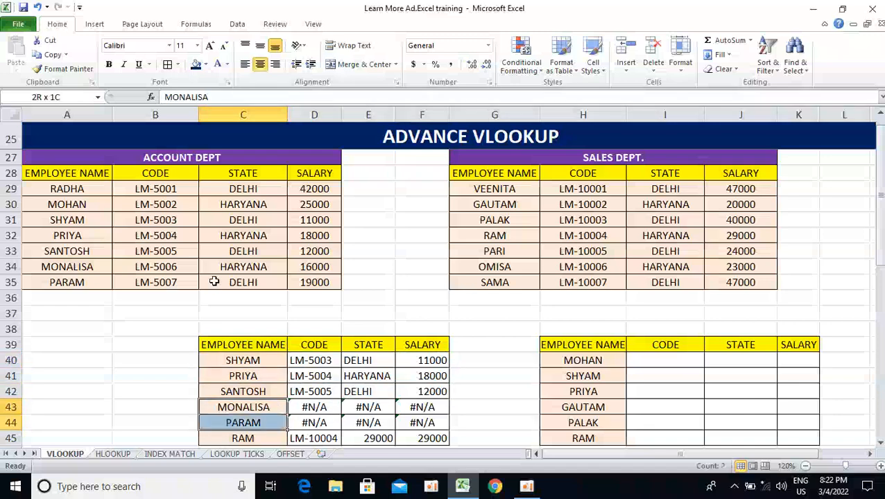
{"action": "key", "text": "Right"}
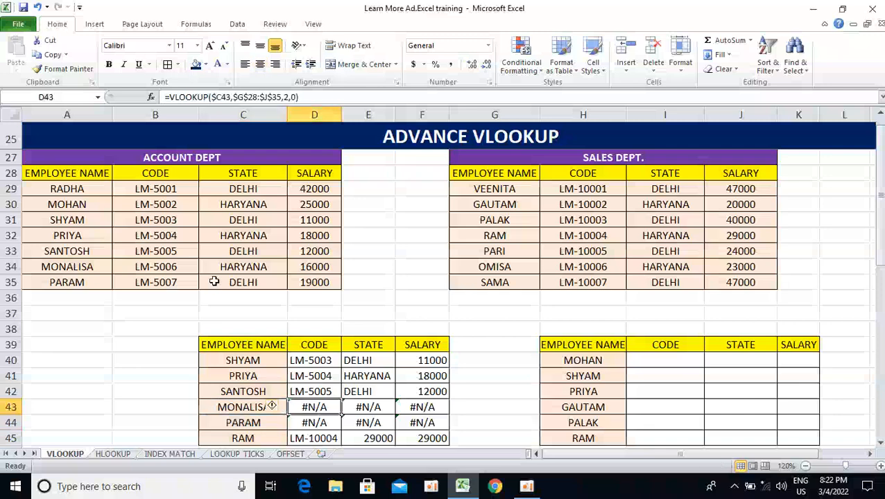
{"action": "key", "text": "F2"}
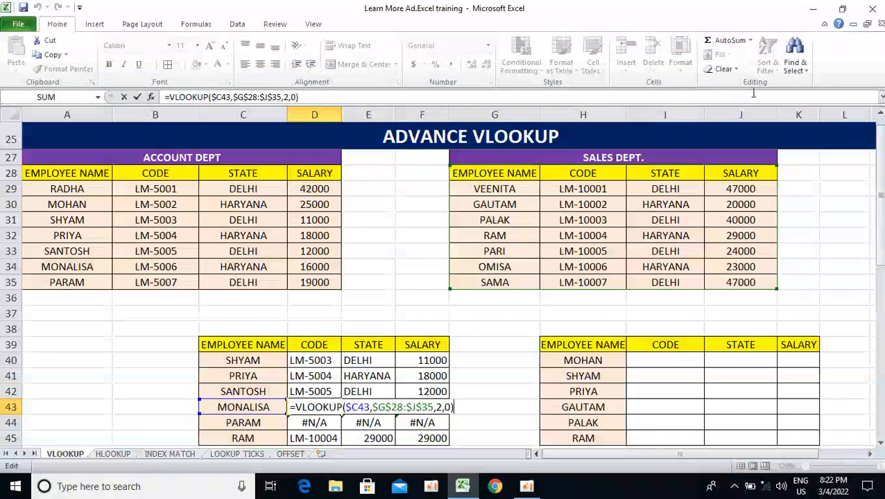
{"action": "key", "text": "Escape"}
Start a VLOOKUP formula in I40 of the second lookup table with $H40 as the column-locked lookup value.
{"action": "key", "text": "Right"}
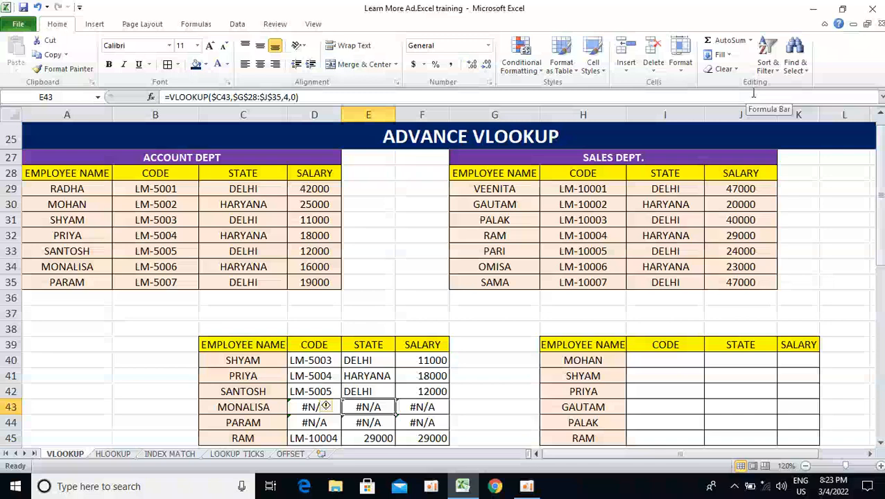
{"action": "key", "text": "Right"}
{"action": "key", "text": "Right"}
{"action": "key", "text": "Right"}
{"action": "key", "text": "Right"}
{"action": "key", "text": "Up"}
{"action": "key", "text": "Up"}
{"action": "key", "text": "Up"}
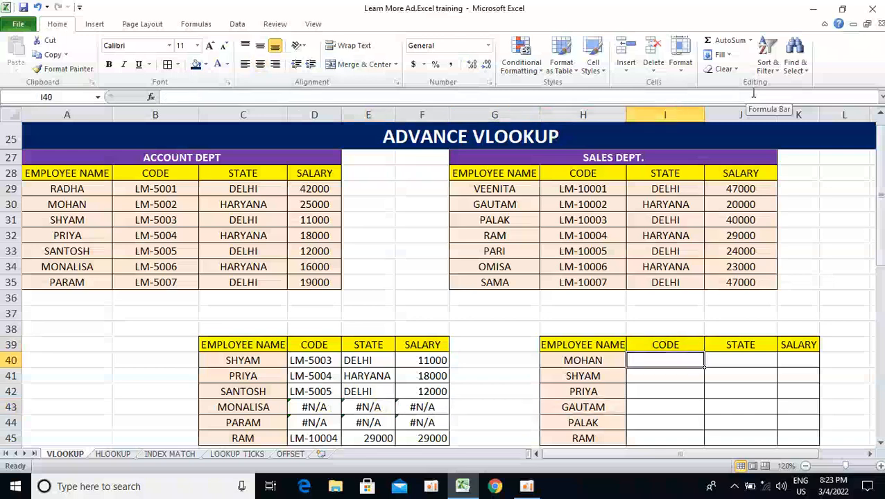
{"action": "type", "text": "=vl"}
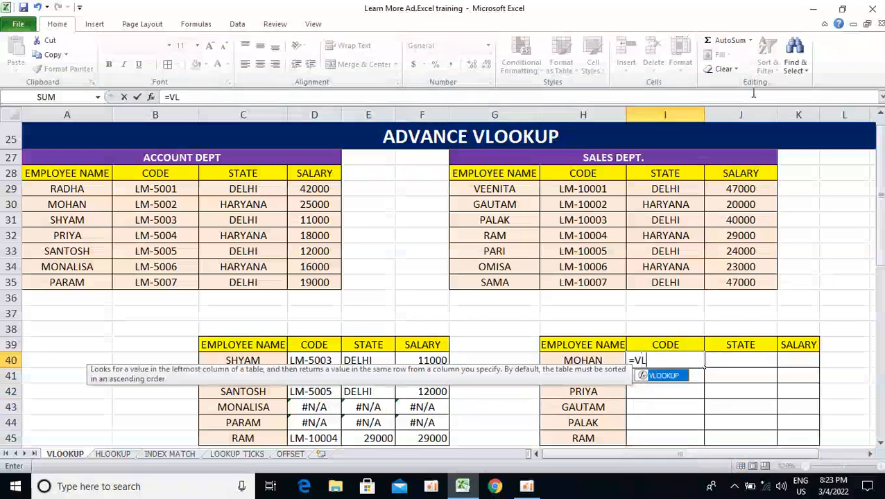
{"action": "key", "text": "Tab"}
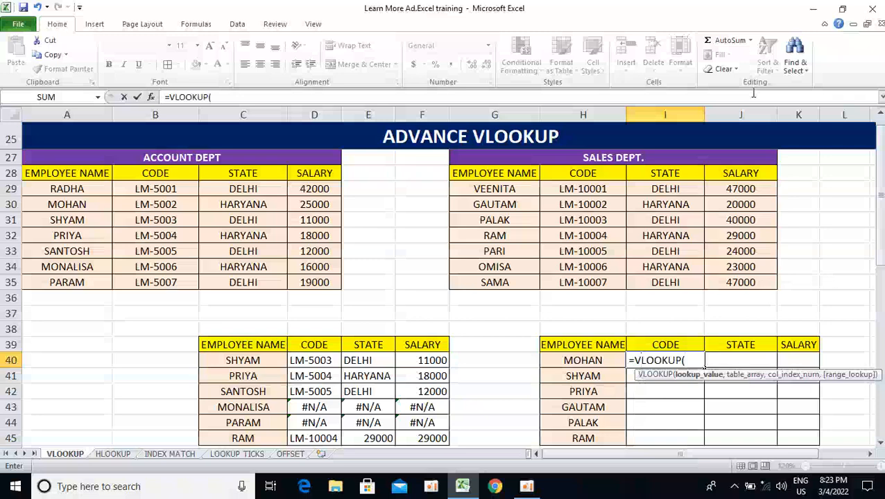
{"action": "key", "text": "Left"}
{"action": "key", "text": "F4"}
{"action": "key", "text": "F4"}
{"action": "key", "text": "F4"}
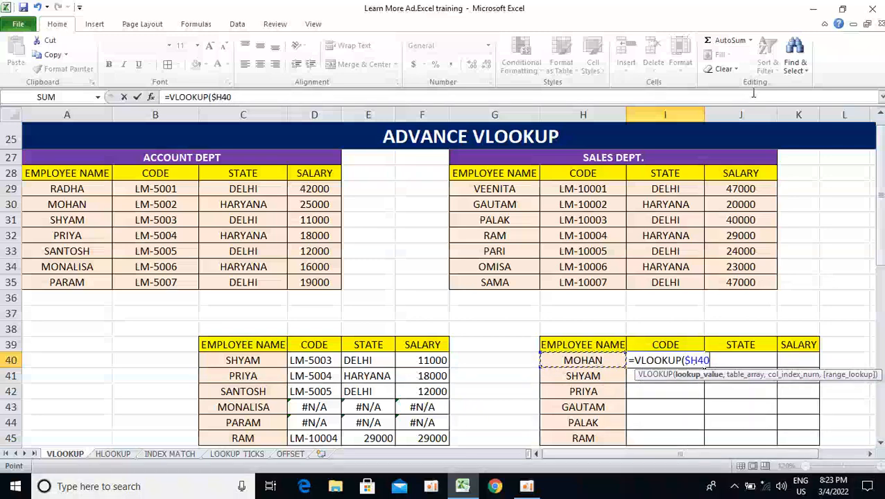
Complete the I40 VLOOKUP with the Account Dept table $A$28:$D$35, column index 2 and range lookup 0.
{"action": "type", "text": ","}
{"action": "key", "text": "Left"}
{"action": "key", "text": "Left"}
{"action": "key", "text": "Left"}
{"action": "key", "text": "Up"}
{"action": "key", "text": "Left"}
{"action": "key", "text": "Left"}
{"action": "key", "text": "Left"}
{"action": "key", "text": "ctrl+Up"}
{"action": "key", "text": "Left"}
{"action": "key", "text": "ctrl+Up"}
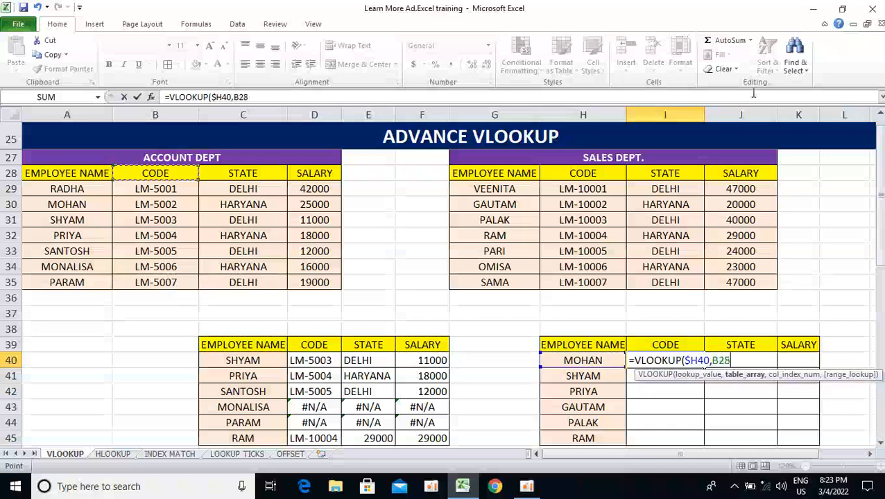
{"action": "key", "text": "Left"}
{"action": "key", "text": "ctrl+shift+Down"}
{"action": "key", "text": "ctrl+shift+Right"}
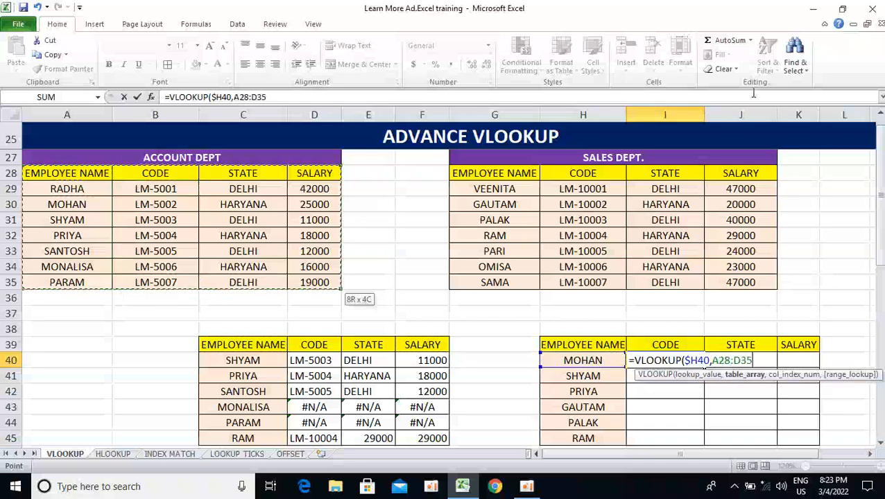
{"action": "key", "text": "F4"}
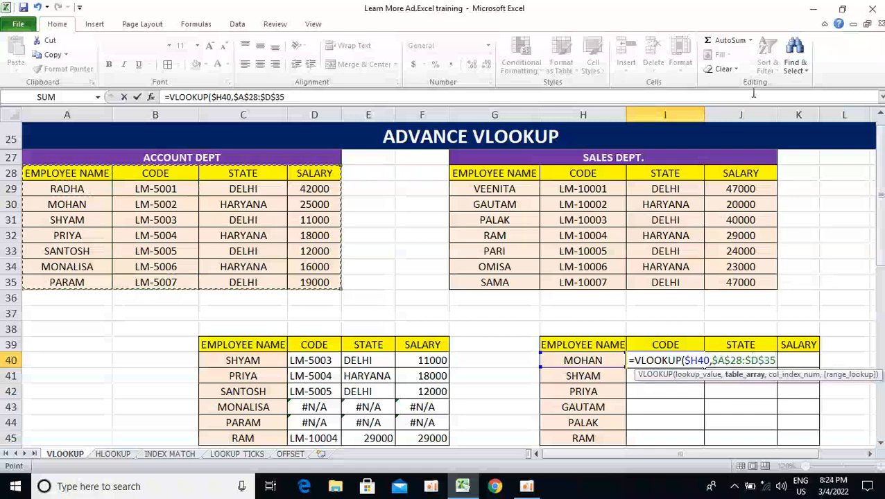
{"action": "type", "text": ",2,0)"}
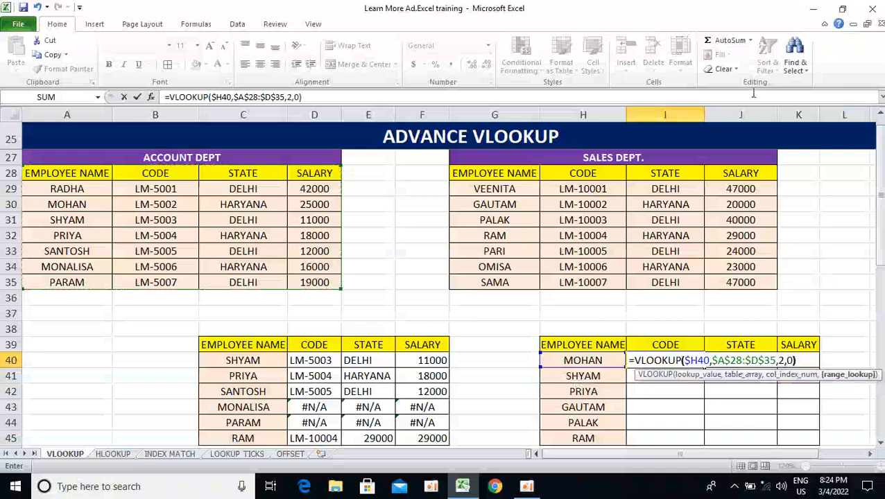
{"action": "key", "text": "ctrl+Return"}
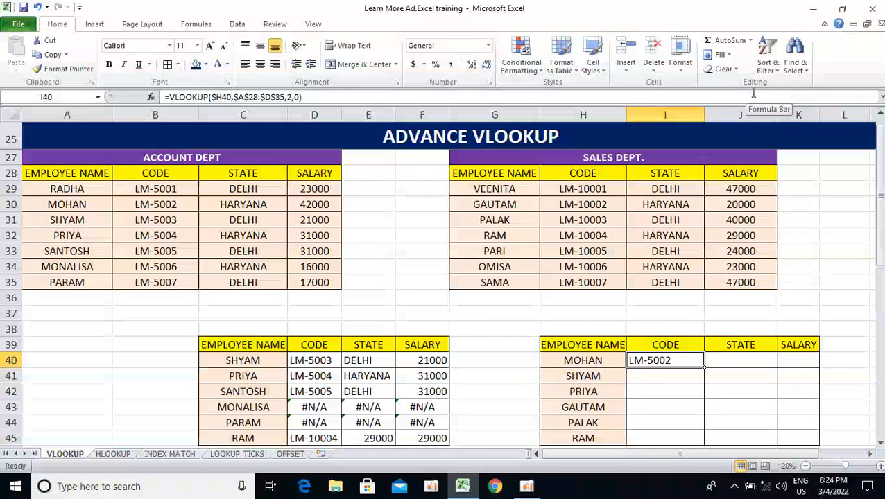
Replace the employee name in H40 with the last name listed in the Sales Dept table.
{"action": "key", "text": "Left"}
{"action": "type", "text": "SAMA"}
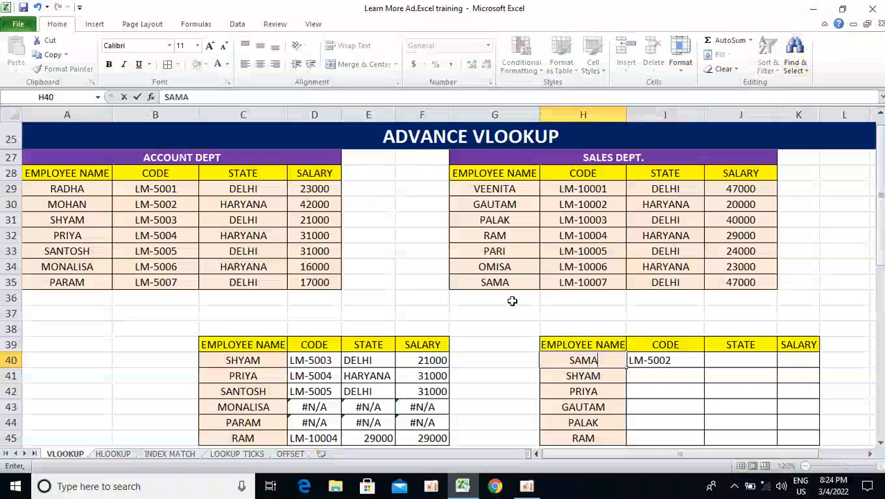
{"action": "key", "text": "Return"}
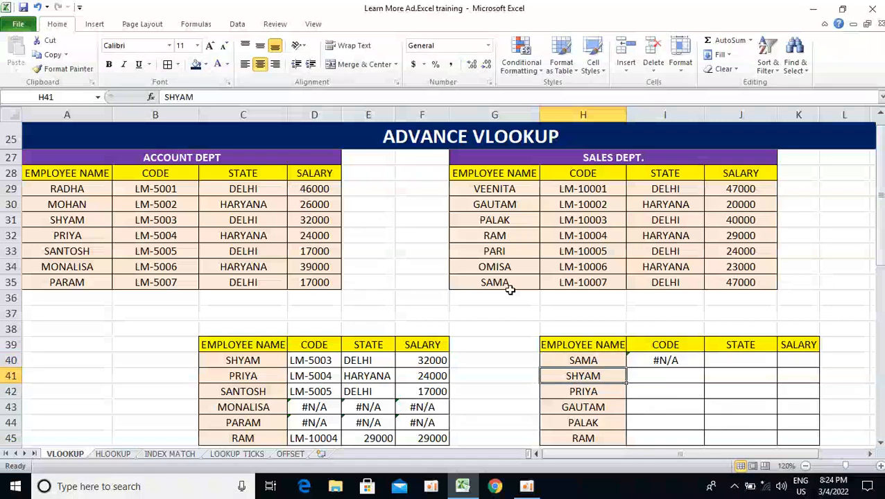
Wrap the VLOOKUP in I40 in an IFERROR function.
{"action": "key", "text": "Up"}
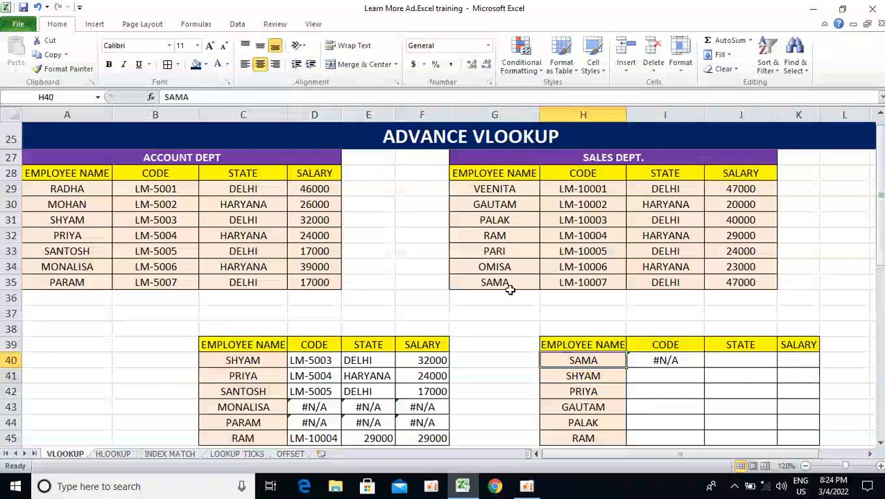
{"action": "key", "text": "Right"}
{"action": "key", "text": "F2"}
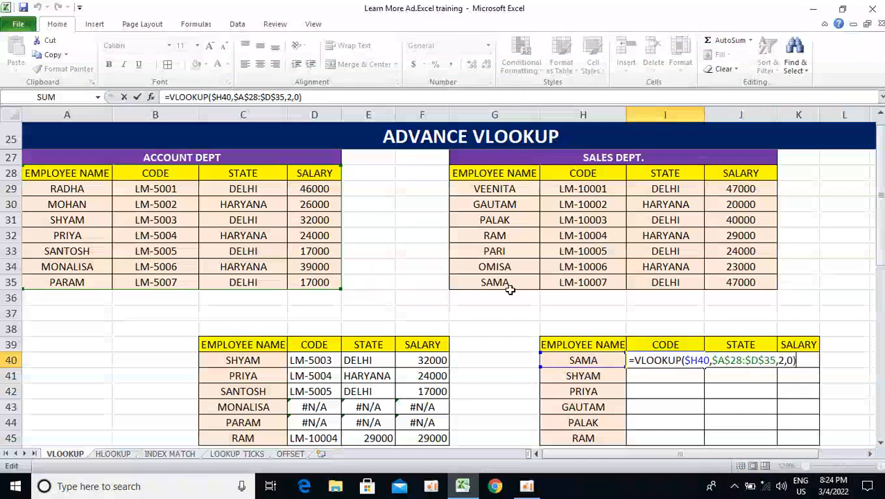
{"action": "key", "text": "Left"}
{"action": "key", "text": "Left"}
{"action": "key", "text": "Left"}
{"action": "key", "text": "Left"}
{"action": "key", "text": "Left"}
{"action": "key", "text": "Left"}
{"action": "key", "text": "Left"}
{"action": "key", "text": "Left"}
{"action": "key", "text": "Left"}
{"action": "key", "text": "Left"}
{"action": "key", "text": "Left"}
{"action": "key", "text": "Left"}
{"action": "key", "text": "Left"}
{"action": "key", "text": "Left"}
{"action": "key", "text": "Left"}
{"action": "key", "text": "Left"}
{"action": "key", "text": "Left"}
{"action": "key", "text": "Left"}
{"action": "key", "text": "Left"}
{"action": "key", "text": "Left"}
{"action": "type", "text": "IF"}
{"action": "key", "text": "Tab"}
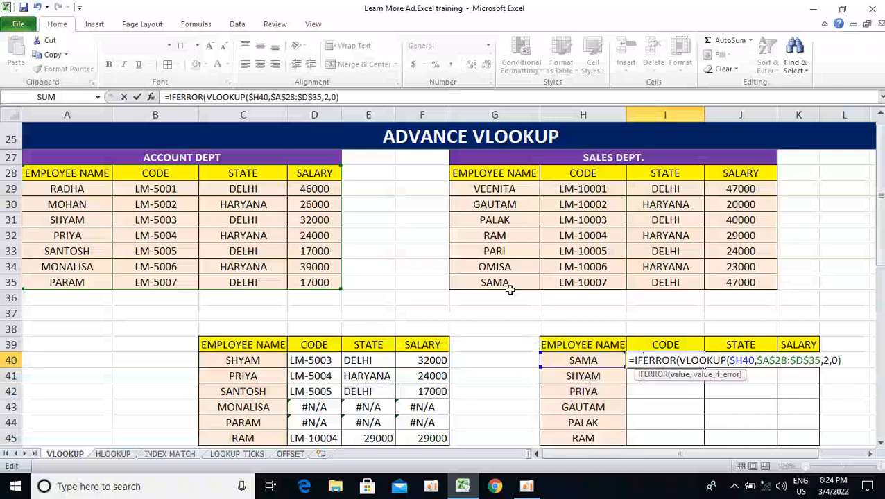
Add a second VLOOKUP as the IFERROR fallback in I40, with $H40 as its column-locked lookup value.
{"action": "key", "text": "Right"}
{"action": "key", "text": "Right"}
{"action": "key", "text": "Right"}
{"action": "key", "text": "Right"}
{"action": "key", "text": "Right"}
{"action": "key", "text": "End"}
{"action": "type", "text": ",VL"}
{"action": "key", "text": "Tab"}
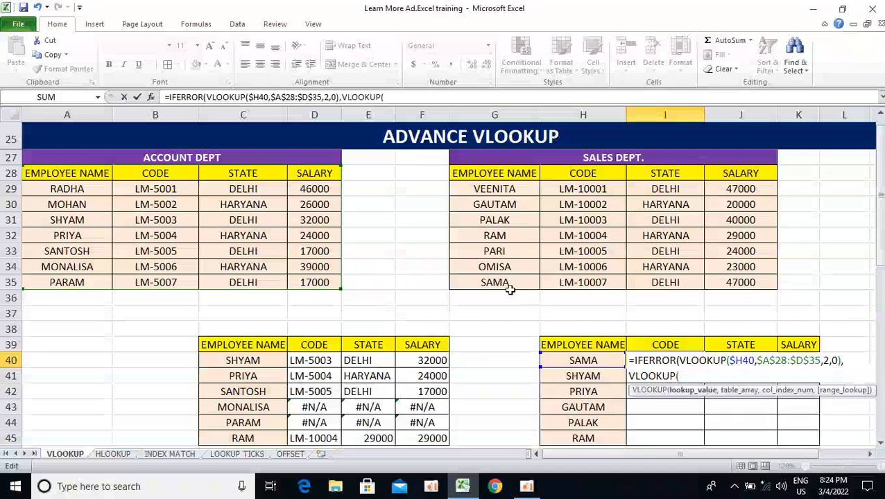
{"action": "key", "text": "Left"}
{"action": "key", "text": "Right"}
{"action": "key", "text": "F2"}
{"action": "key", "text": "Left"}
{"action": "key", "text": "F4"}
{"action": "key", "text": "F4"}
{"action": "key", "text": "F4"}
{"action": "type", "text": ","}
Complete the fallback VLOOKUP in I40 with the Sales Dept table $G$28:$J$35, column index 2 and range lookup 0.
{"action": "key", "text": "Up"}
{"action": "key", "text": "Up"}
{"action": "key", "text": "Up"}
{"action": "key", "text": "Up"}
{"action": "key", "text": "Up"}
{"action": "key", "text": "ctrl+Left"}
{"action": "key", "text": "ctrl+Up"}
{"action": "key", "text": "Down"}
{"action": "key", "text": "ctrl+shift+Right"}
{"action": "key", "text": "ctrl+shift+Down"}
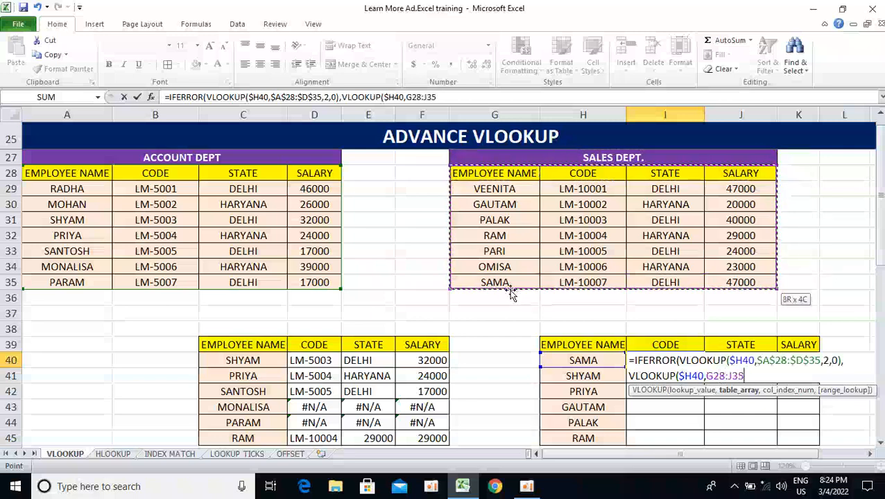
{"action": "key", "text": "F4"}
{"action": "type", "text": ",2"}
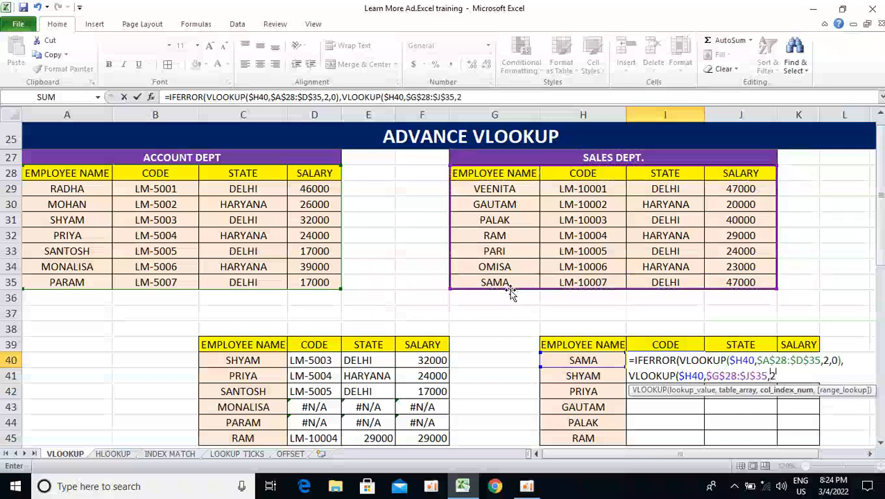
{"action": "type", "text": ",0"}
{"action": "key", "text": "Return"}
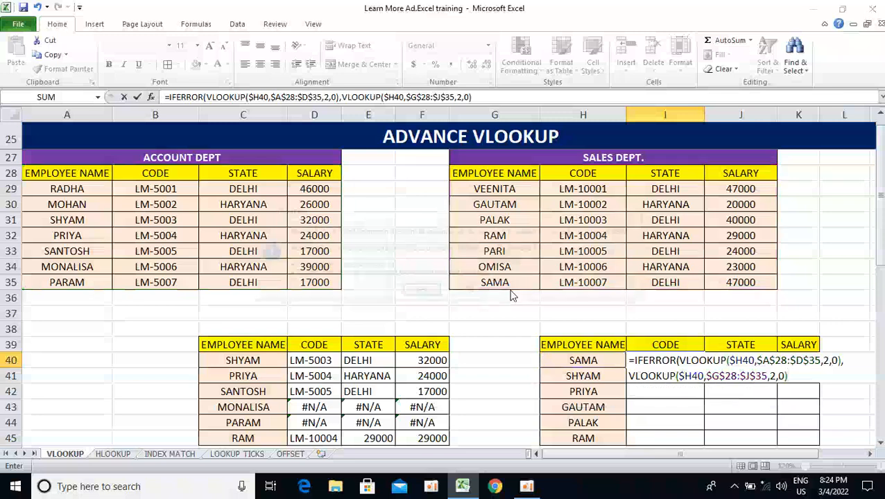
{"action": "key", "text": "Return"}
Nest the whole I40 formula inside an additional outer IFERROR function.
{"action": "key", "text": "F2"}
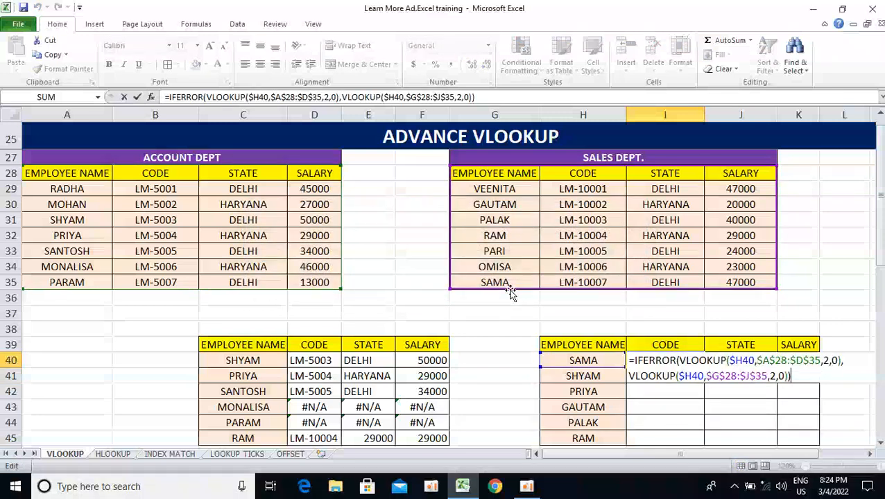
{"action": "key", "text": "Up"}
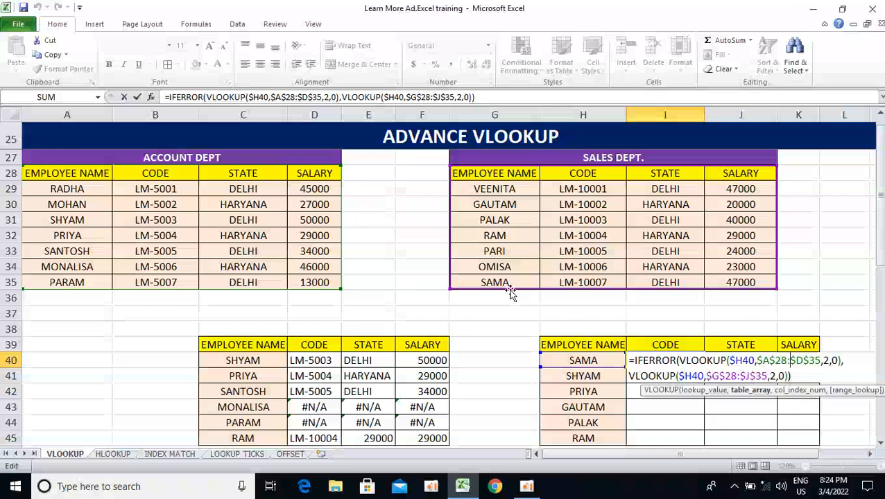
{"action": "key", "text": "Left"}
{"action": "key", "text": "Left"}
{"action": "key", "text": "Left"}
{"action": "key", "text": "Left"}
{"action": "key", "text": "Left"}
{"action": "key", "text": "Left"}
{"action": "key", "text": "Left"}
{"action": "key", "text": "Left"}
{"action": "key", "text": "Left"}
{"action": "key", "text": "Left"}
{"action": "key", "text": "Left"}
{"action": "key", "text": "Left"}
{"action": "key", "text": "Left"}
{"action": "key", "text": "Left"}
{"action": "key", "text": "Left"}
{"action": "key", "text": "Left"}
{"action": "key", "text": "Left"}
{"action": "key", "text": "Left"}
{"action": "key", "text": "Left"}
{"action": "key", "text": "Left"}
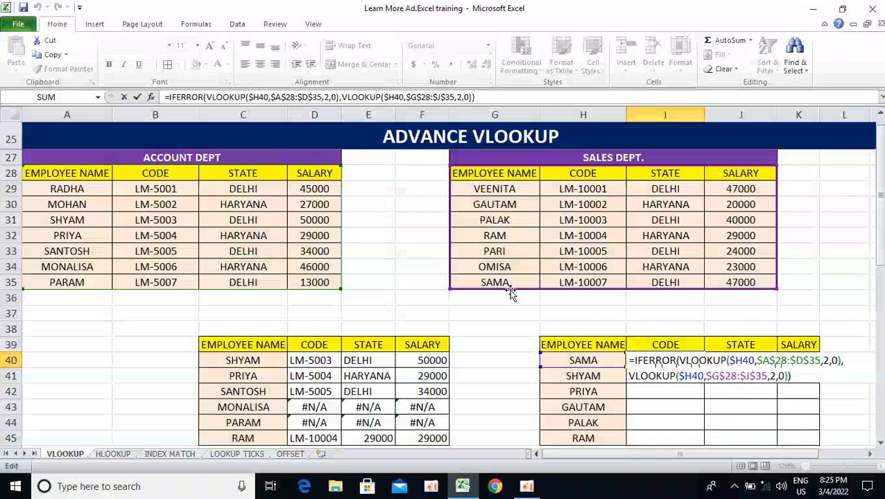
{"action": "type", "text": "IF"}
{"action": "key", "text": "Down"}
{"action": "key", "text": "Tab"}
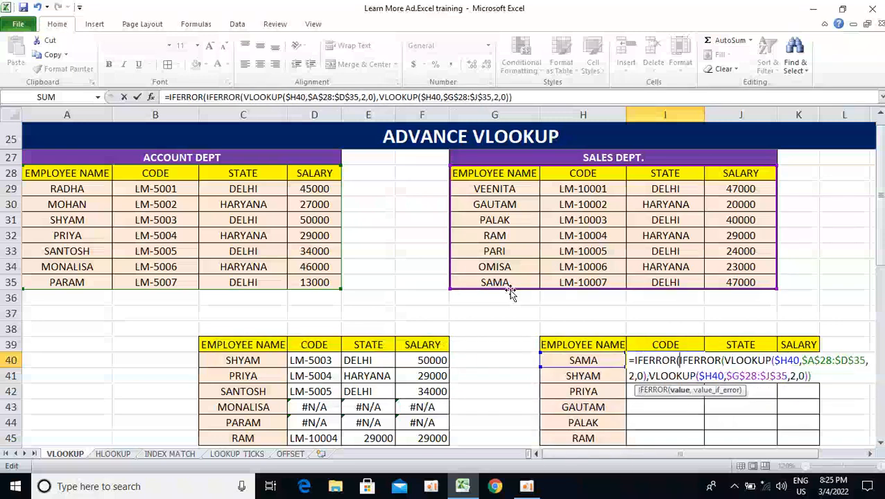
Set an empty string "" as the outer IFERROR fallback and enter the completed I40 formula.
{"action": "key", "text": "Right"}
{"action": "key", "text": "Right"}
{"action": "key", "text": "Right"}
{"action": "key", "text": "Right"}
{"action": "key", "text": "Right"}
{"action": "key", "text": "Right"}
{"action": "key", "text": "Right"}
{"action": "key", "text": "Right"}
{"action": "key", "text": "Right"}
{"action": "key", "text": "Right"}
{"action": "key", "text": "Right"}
{"action": "key", "text": "Right"}
{"action": "key", "text": "Right"}
{"action": "key", "text": "Right"}
{"action": "key", "text": "Right"}
{"action": "key", "text": "Right"}
{"action": "key", "text": "Right"}
{"action": "key", "text": "Right"}
{"action": "key", "text": "Right"}
{"action": "key", "text": "Right"}
{"action": "key", "text": "Right"}
{"action": "key", "text": "Right"}
{"action": "key", "text": "Right"}
{"action": "key", "text": "Right"}
{"action": "key", "text": "Right"}
{"action": "key", "text": "Right"}
{"action": "key", "text": "Right"}
{"action": "key", "text": "Right"}
{"action": "key", "text": "Right"}
{"action": "key", "text": "Right"}
{"action": "key", "text": "Right"}
{"action": "key", "text": "Right"}
{"action": "key", "text": "Right"}
{"action": "key", "text": "Right"}
{"action": "key", "text": "Right"}
{"action": "key", "text": "Right"}
{"action": "key", "text": "Right"}
{"action": "key", "text": "Right"}
{"action": "key", "text": "Right"}
{"action": "key", "text": "Right"}
{"action": "type", "text": ",\"\")"}
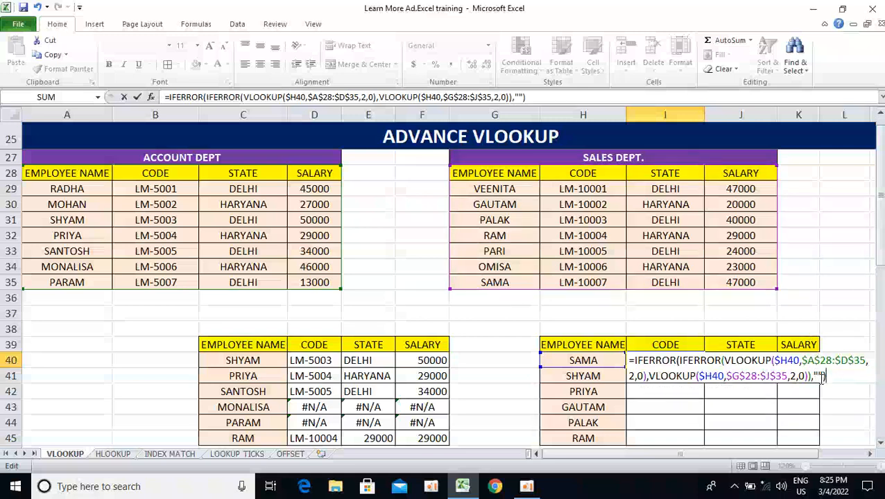
{"action": "key", "text": "Return"}
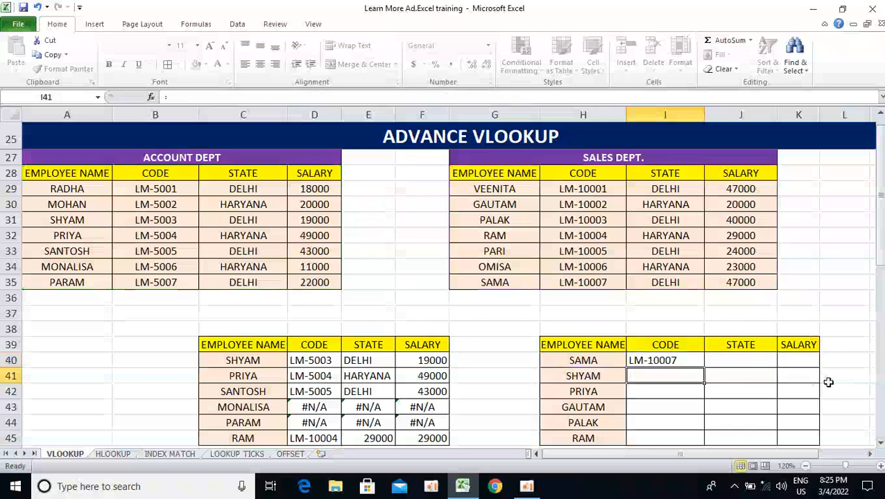
Fill the I40 formula across to the State and Salary cells J40:K40.
{"action": "key", "text": "Up"}
{"action": "key", "text": "Left"}
{"action": "key", "text": "Right"}
{"action": "key", "text": "shift+Right"}
{"action": "key", "text": "shift+Right"}
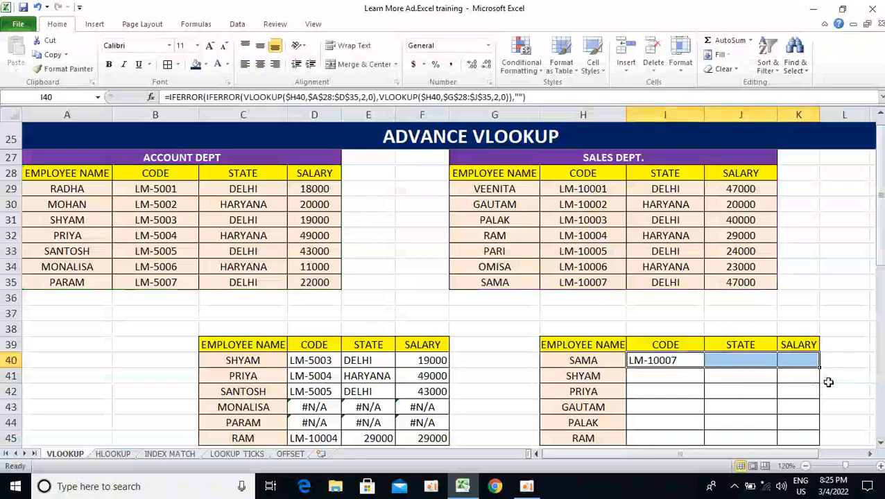
{"action": "key", "text": "ctrl+r"}
Set the column index to 3 in both VLOOKUPs of the State formula in J40.
{"action": "key", "text": "Right"}
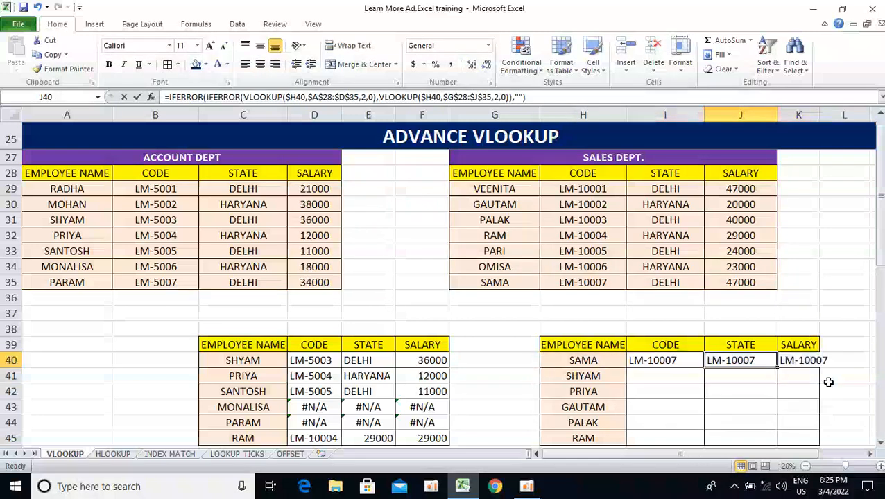
{"action": "key", "text": "F2"}
{"action": "key", "text": "Left"}
{"action": "key", "text": "Left"}
{"action": "key", "text": "Left"}
{"action": "key", "text": "Left"}
{"action": "key", "text": "Left"}
{"action": "key", "text": "Left"}
{"action": "key", "text": "Left"}
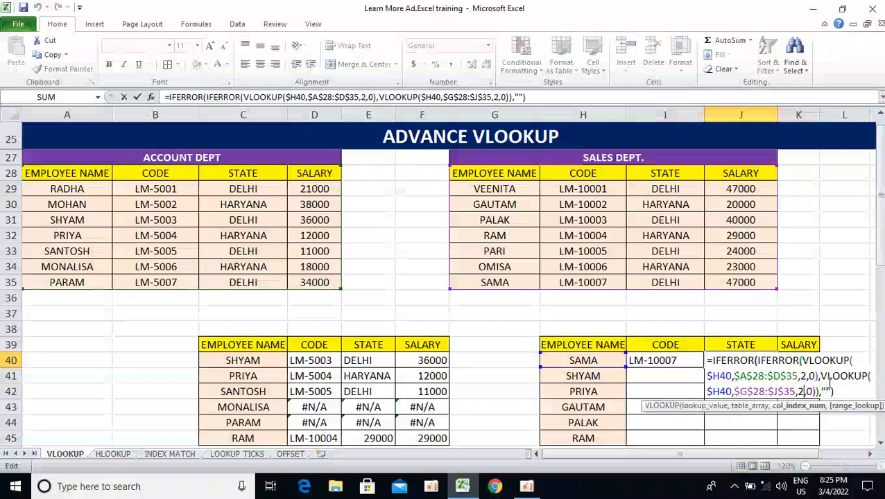
{"action": "key", "text": "BackSpace"}
{"action": "type", "text": "3"}
{"action": "key", "text": "Up"}
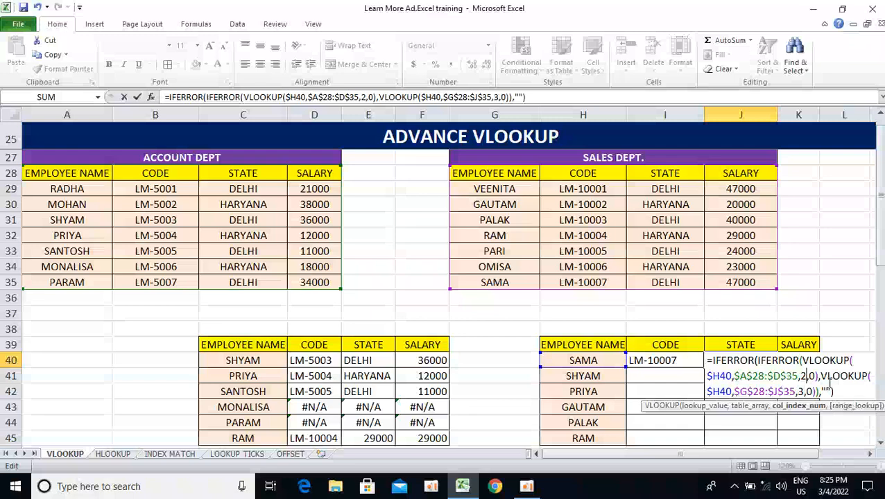
{"action": "key", "text": "BackSpace"}
{"action": "type", "text": "3"}
{"action": "key", "text": "Return"}
Set the column index of the Sales department VLOOKUP to 3 in the Salary formula in K40.
{"action": "key", "text": "Up"}
{"action": "key", "text": "Right"}
{"action": "key", "text": "F2"}
{"action": "key", "text": "Left"}
{"action": "key", "text": "Left"}
{"action": "key", "text": "Left"}
{"action": "key", "text": "Left"}
{"action": "key", "text": "Left"}
{"action": "key", "text": "Left"}
{"action": "key", "text": "Left"}
{"action": "key", "text": "Left"}
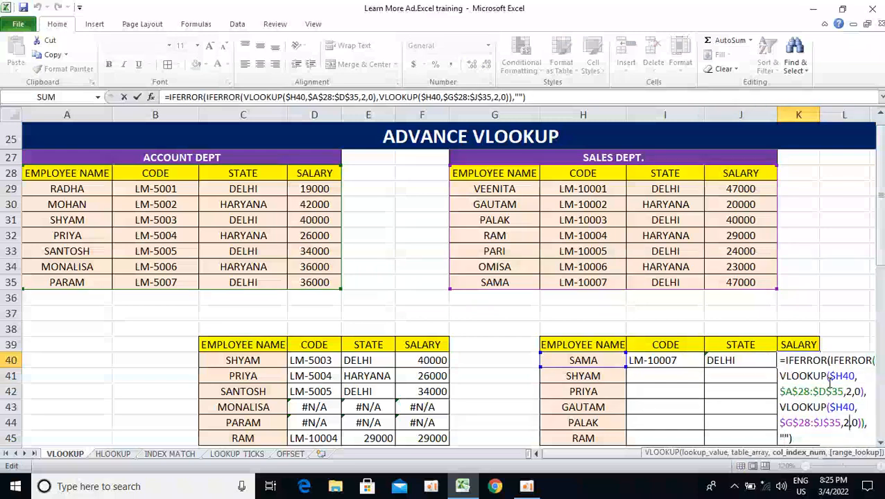
{"action": "key", "text": "BackSpace"}
{"action": "type", "text": "3"}
Set the column index of the Account department VLOOKUP in K40 to 4 and enter the formula.
{"action": "key", "text": "Left"}
{"action": "key", "text": "Left"}
{"action": "key", "text": "Left"}
{"action": "key", "text": "Left"}
{"action": "key", "text": "Left"}
{"action": "key", "text": "Left"}
{"action": "key", "text": "Left"}
{"action": "key", "text": "Left"}
{"action": "key", "text": "Left"}
{"action": "key", "text": "Left"}
{"action": "key", "text": "Left"}
{"action": "key", "text": "Left"}
{"action": "key", "text": "Left"}
{"action": "key", "text": "Left"}
{"action": "key", "text": "Left"}
{"action": "key", "text": "Left"}
{"action": "key", "text": "Left"}
{"action": "key", "text": "Left"}
{"action": "key", "text": "Left"}
{"action": "key", "text": "Left"}
{"action": "key", "text": "Left"}
{"action": "key", "text": "Left"}
{"action": "key", "text": "Left"}
{"action": "key", "text": "Left"}
{"action": "key", "text": "Left"}
{"action": "key", "text": "Left"}
{"action": "key", "text": "Left"}
{"action": "key", "text": "Left"}
{"action": "key", "text": "Left"}
{"action": "key", "text": "Left"}
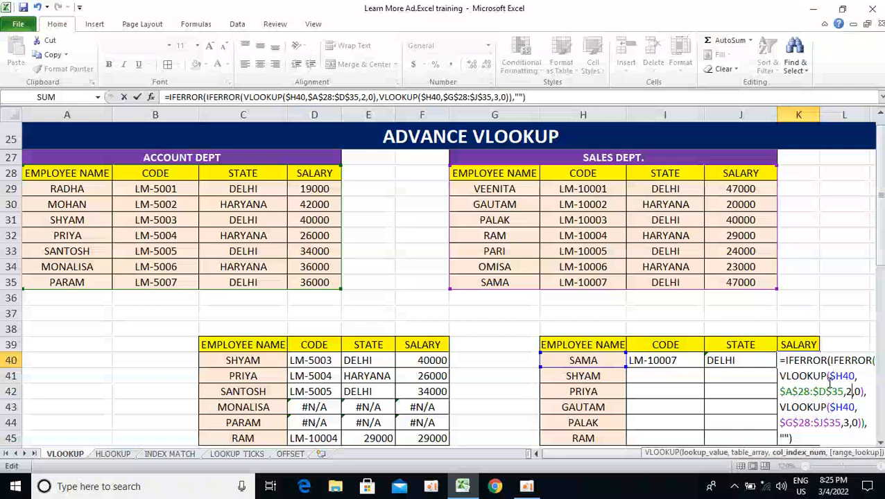
{"action": "key", "text": "BackSpace"}
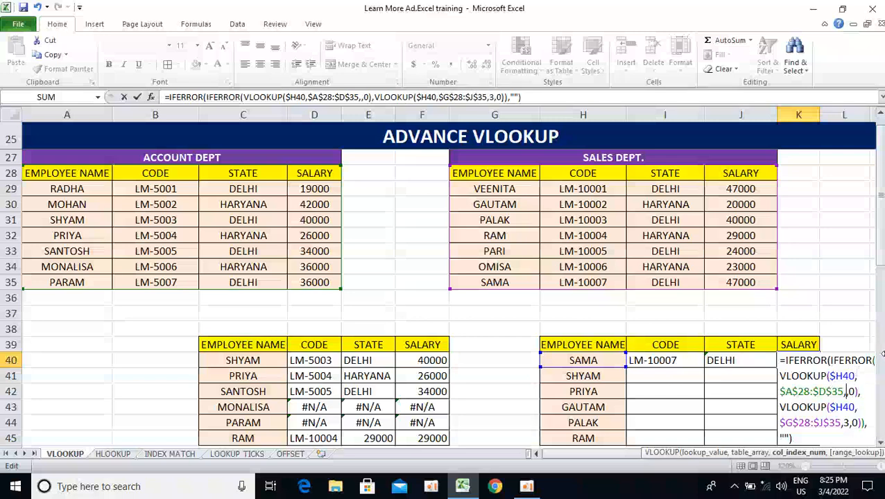
{"action": "type", "text": "4"}
{"action": "key", "text": "Return"}
Fill the Code, State and Salary formulas in I40:K40 down through row 45.
{"action": "key", "text": "Up"}
{"action": "key", "text": "Left"}
{"action": "key", "text": "Left"}
{"action": "key", "text": "shift+Right"}
{"action": "key", "text": "shift+Right"}
{"action": "key", "text": "shift+Down"}
{"action": "key", "text": "shift+Down"}
{"action": "key", "text": "shift+Down"}
{"action": "key", "text": "shift+Down"}
{"action": "key", "text": "shift+Down"}
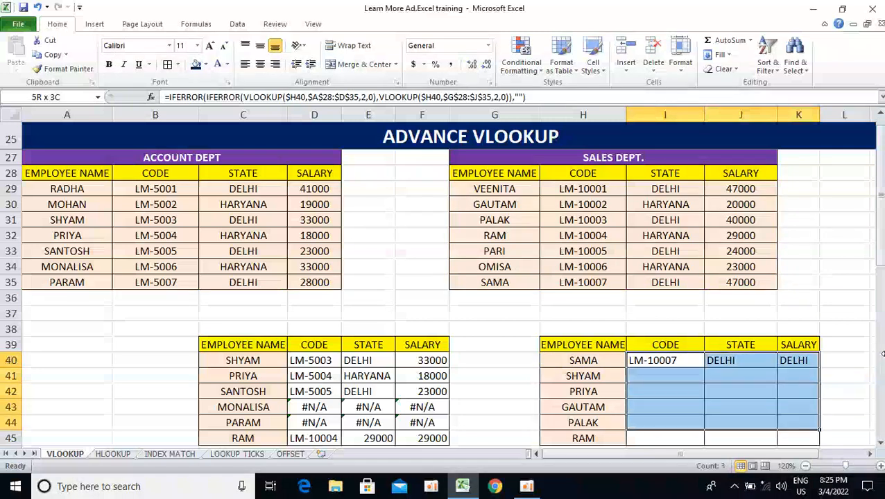
{"action": "key", "text": "ctrl+d"}
{"action": "key", "text": "Down"}
{"action": "key", "text": "Up"}
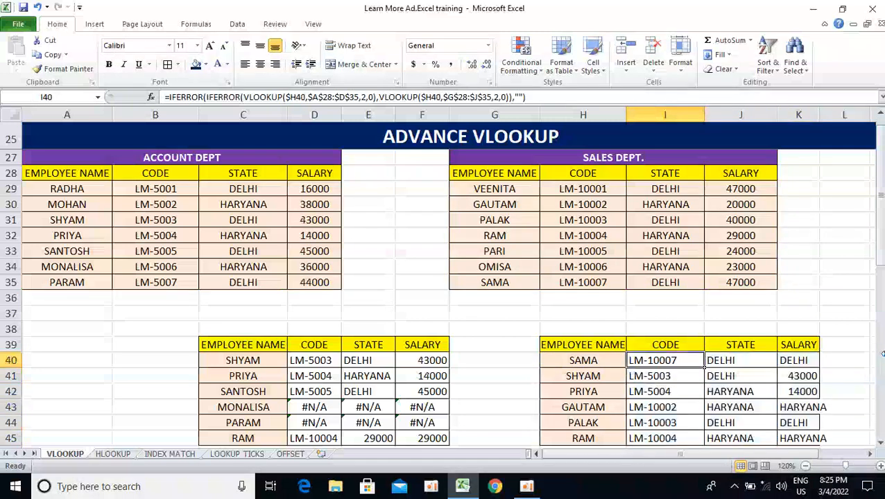
AutoFit the widths of columns I to K to the lookup results in I40:K45.
{"action": "key", "text": "shift+Right"}
{"action": "key", "text": "shift+Right"}
{"action": "key", "text": "shift+Down"}
{"action": "key", "text": "shift+Down"}
{"action": "key", "text": "shift+Down"}
{"action": "key", "text": "shift+Down"}
{"action": "key", "text": "shift+Down"}
{"action": "key", "text": "alt+h"}
{"action": "key", "text": "o"}
{"action": "key", "text": "i"}
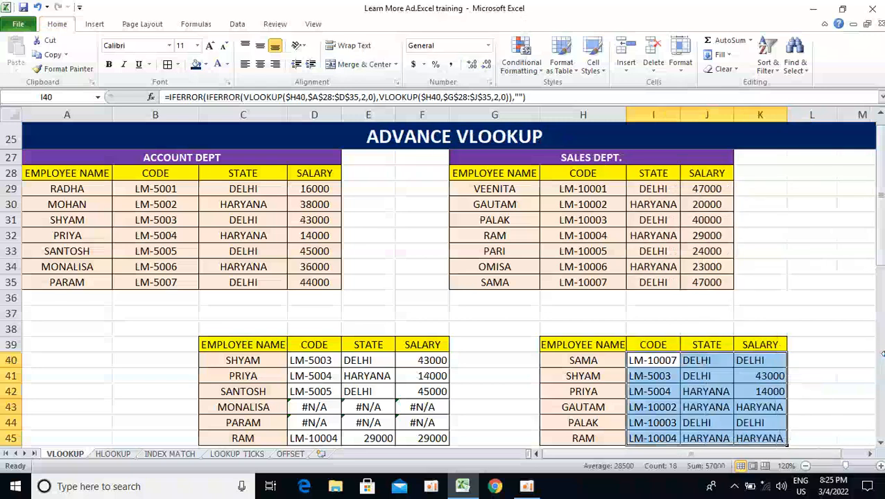
Copy the three Sales department employee names in G32:G34 into lookup cells H40:H42.
{"action": "key", "text": "Left"}
{"action": "key", "text": "Left"}
{"action": "key", "text": "Left"}
{"action": "key", "text": "Left"}
{"action": "key", "text": "Right"}
{"action": "key", "text": "Up"}
{"action": "key", "text": "Up"}
{"action": "key", "text": "Up"}
{"action": "key", "text": "Up"}
{"action": "key", "text": "Up"}
{"action": "key", "text": "Right"}
{"action": "key", "text": "Up"}
{"action": "key", "text": "Up"}
{"action": "key", "text": "Up"}
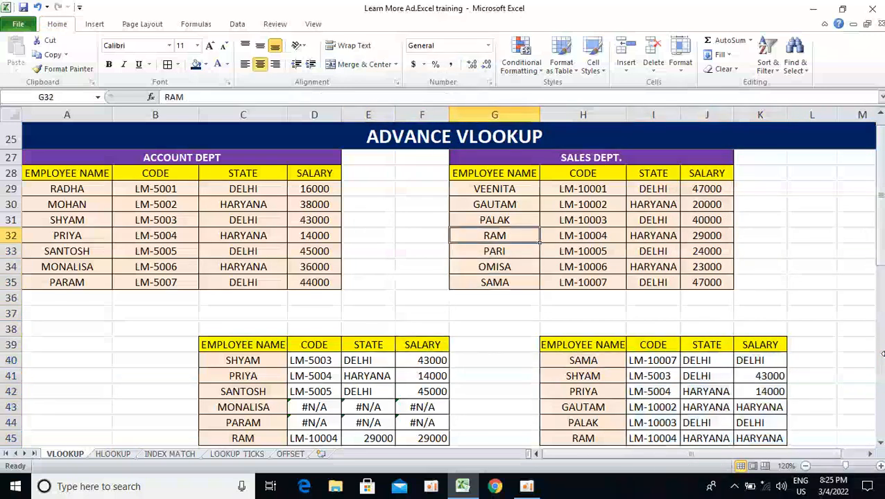
{"action": "key", "text": "shift+Down"}
{"action": "key", "text": "shift+Down"}
{"action": "key", "text": "ctrl+c"}
{"action": "key", "text": "Right"}
{"action": "key", "text": "Down"}
{"action": "key", "text": "Down"}
{"action": "key", "text": "Down"}
{"action": "key", "text": "Down"}
{"action": "key", "text": "Down"}
{"action": "key", "text": "Down"}
{"action": "key", "text": "Down"}
{"action": "key", "text": "Down"}
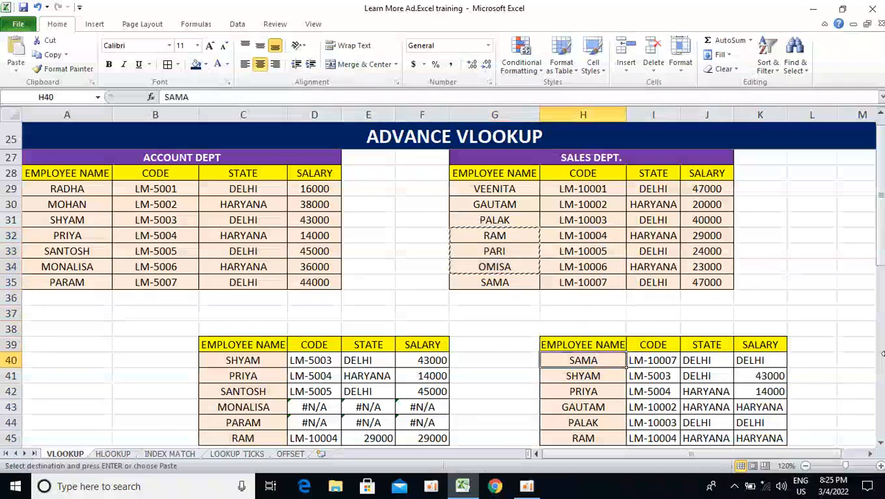
{"action": "key", "text": "Return"}
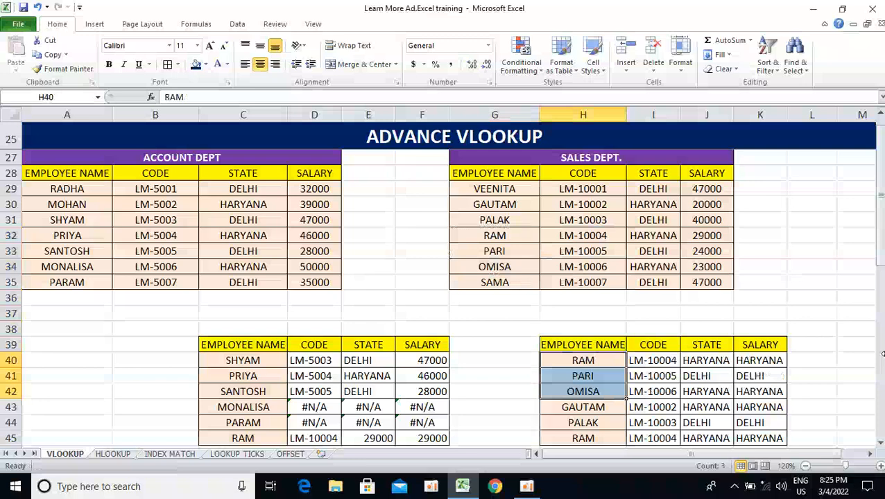
Copy the last two Account department employee names in A34:A35 into lookup cells H44:H45.
{"action": "key", "text": "Down"}
{"action": "key", "text": "Left"}
{"action": "key", "text": "Left"}
{"action": "key", "text": "Left"}
{"action": "key", "text": "Left"}
{"action": "key", "text": "Left"}
{"action": "key", "text": "Left"}
{"action": "key", "text": "Up"}
{"action": "key", "text": "Up"}
{"action": "key", "text": "Up"}
{"action": "key", "text": "Up"}
{"action": "key", "text": "Up"}
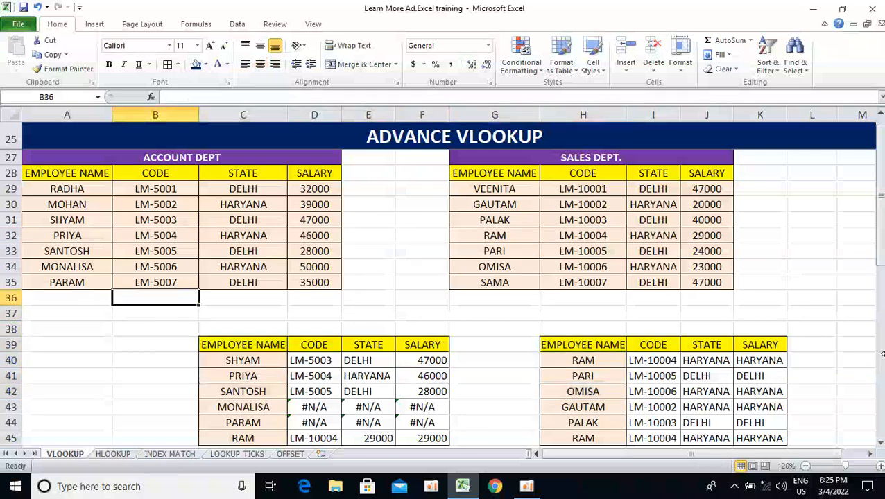
{"action": "key", "text": "Up"}
{"action": "key", "text": "Left"}
{"action": "key", "text": "shift+Up"}
{"action": "key", "text": "ctrl+c"}
{"action": "key", "text": "Right"}
{"action": "key", "text": "Right"}
{"action": "key", "text": "Right"}
{"action": "key", "text": "Right"}
{"action": "key", "text": "Right"}
{"action": "key", "text": "Right"}
{"action": "key", "text": "Right"}
{"action": "key", "text": "Right"}
{"action": "key", "text": "Down"}
{"action": "key", "text": "Down"}
{"action": "key", "text": "Down"}
{"action": "key", "text": "Down"}
{"action": "key", "text": "Down"}
{"action": "key", "text": "Left"}
{"action": "key", "text": "Down"}
{"action": "key", "text": "Down"}
{"action": "key", "text": "Down"}
{"action": "key", "text": "Down"}
{"action": "key", "text": "Down"}
{"action": "key", "text": "Up"}
{"action": "key", "text": "Return"}
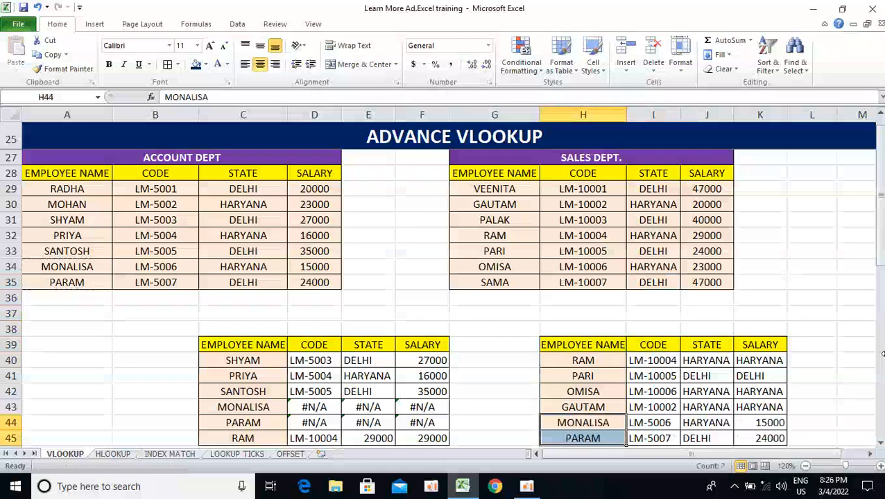
Center the contents of the whole lookup table H39:K45 horizontally.
{"action": "key", "text": "Up"}
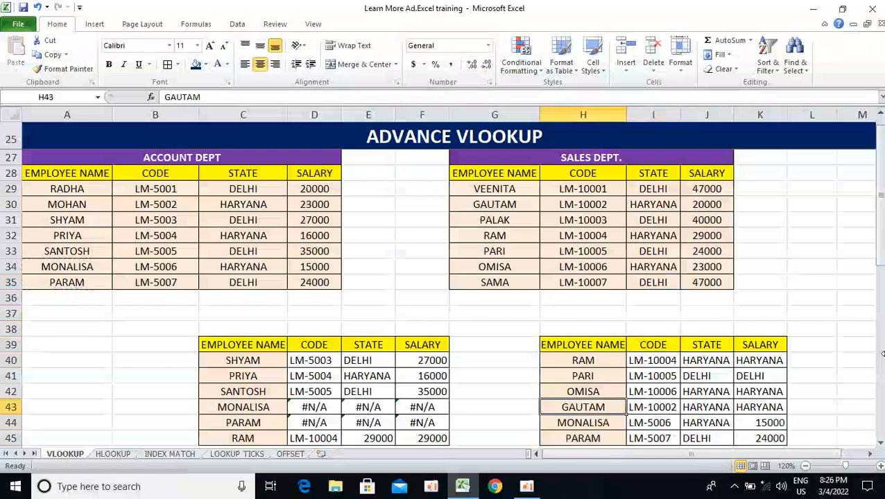
{"action": "key", "text": "Up"}
{"action": "key", "text": "Up"}
{"action": "key", "text": "Up"}
{"action": "key", "text": "Up"}
{"action": "key", "text": "ctrl+shift+Right"}
{"action": "key", "text": "ctrl+shift+Down"}
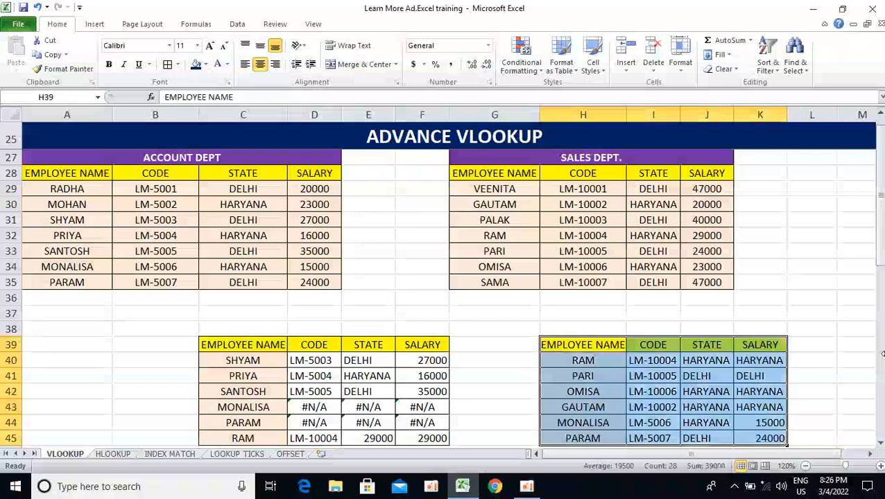
{"action": "key", "text": "alt+h"}
{"action": "key", "text": "a"}
{"action": "key", "text": "c"}
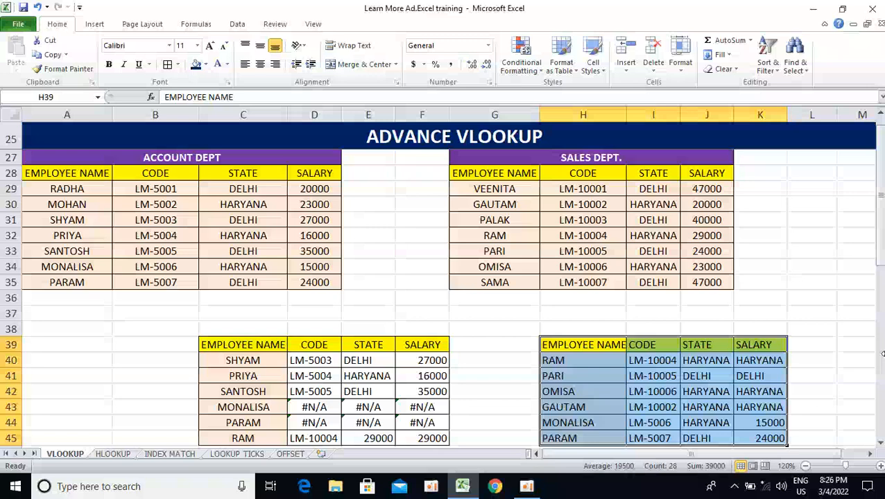
{"action": "key", "text": "alt+h"}
{"action": "key", "text": "a"}
{"action": "key", "text": "c"}
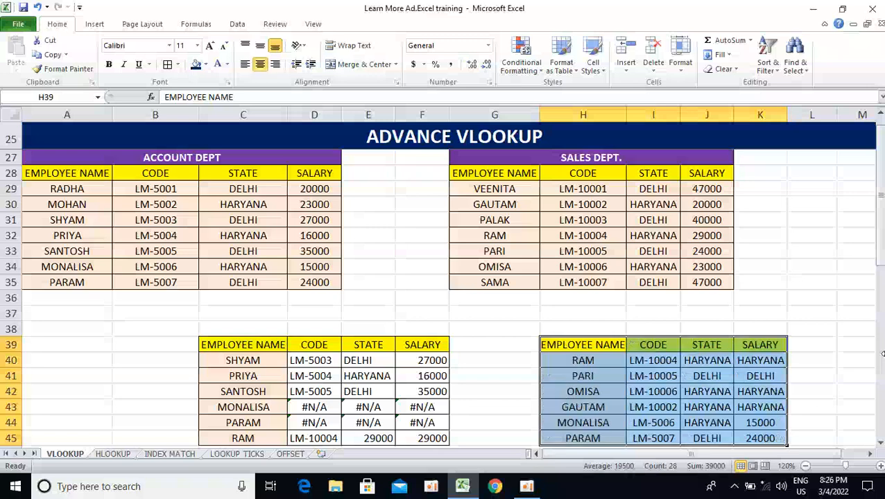
{"action": "key", "text": "Down"}
{"action": "key", "text": "Down"}
{"action": "key", "text": "Down"}
{"action": "key", "text": "Down"}
{"action": "key", "text": "Down"}
{"action": "key", "text": "Down"}
{"action": "key", "text": "Down"}
{"action": "key", "text": "Down"}
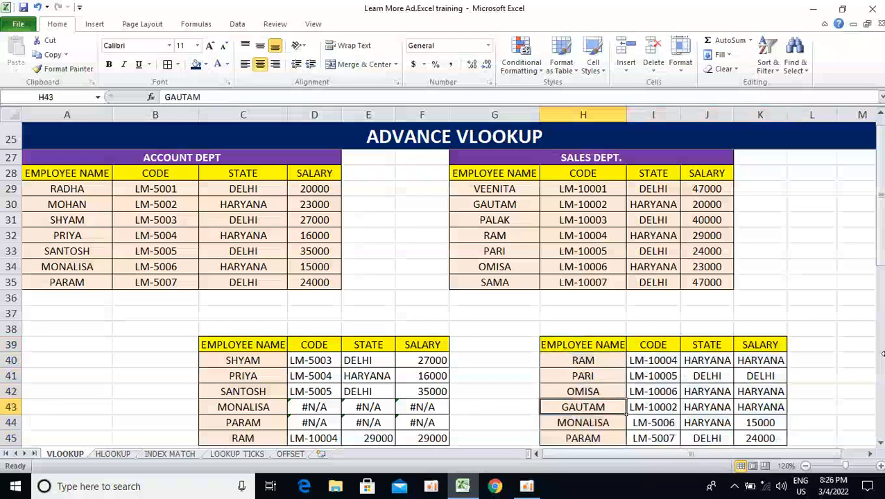
Review the lookup results in H39:K45 against the Account and Sales department tables above.
{"action": "key", "text": "Up"}
{"action": "key", "text": "Up"}
{"action": "key", "text": "Up"}
{"action": "key", "text": "Up"}
{"action": "key", "text": "Up"}
{"action": "key", "text": "Up"}
{"action": "key", "text": "Up"}
{"action": "key", "text": "Up"}
{"action": "key", "text": "Up"}
{"action": "key", "text": "Up"}
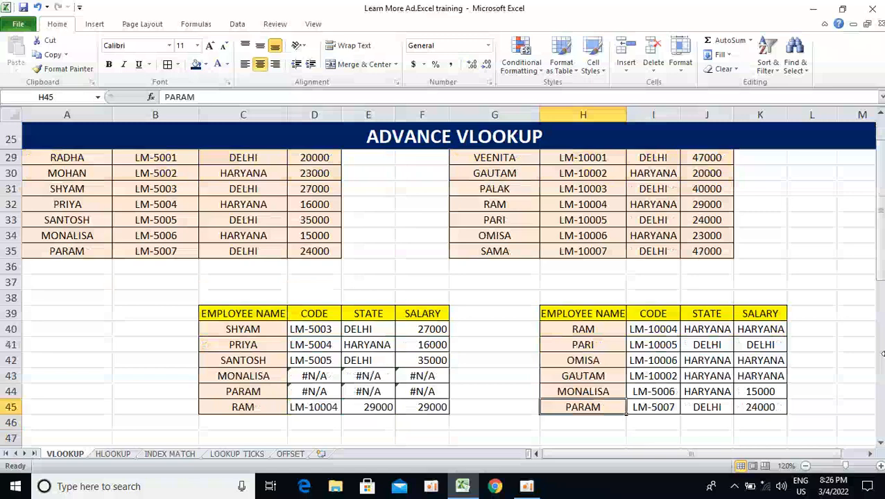
{"action": "key", "text": "Up"}
{"action": "key", "text": "Up"}
{"action": "key", "text": "Up"}
{"action": "key", "text": "Up"}
{"action": "key", "text": "Up"}
{"action": "key", "text": "Up"}
{"action": "key", "text": "Up"}
{"action": "key", "text": "Up"}
{"action": "key", "text": "Up"}
{"action": "key", "text": "Up"}
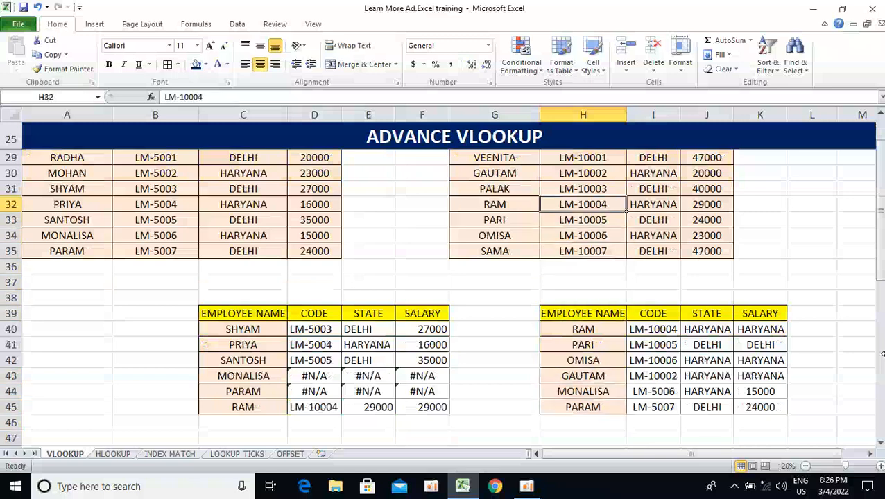
{"action": "key", "text": "Down"}
{"action": "key", "text": "Down"}
{"action": "key", "text": "Down"}
{"action": "key", "text": "Down"}
{"action": "key", "text": "Down"}
{"action": "key", "text": "Down"}
{"action": "key", "text": "Down"}
{"action": "key", "text": "Down"}
{"action": "key", "text": "Down"}
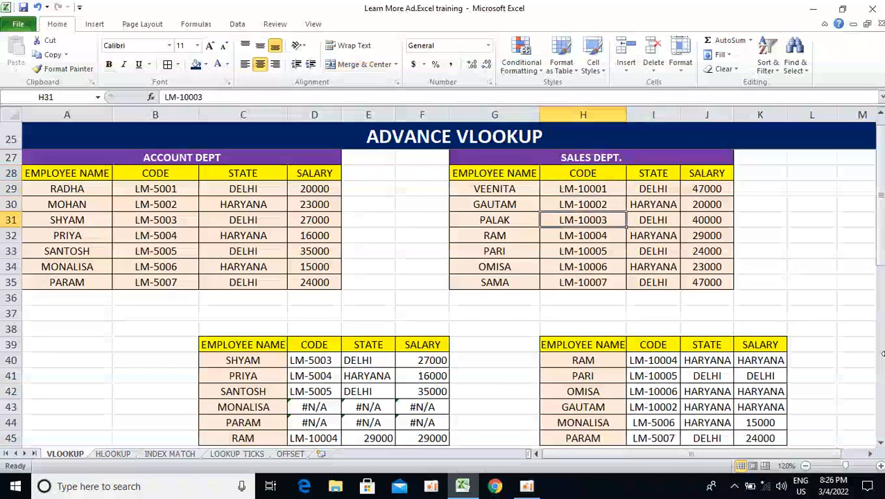
Clear the code, state and salary results in D40:F45 of the first lookup table.
{"action": "key", "text": "Down"}
{"action": "key", "text": "Down"}
{"action": "key", "text": "Down"}
{"action": "key", "text": "Down"}
{"action": "key", "text": "Left"}
{"action": "key", "text": "Left"}
{"action": "key", "text": "Left"}
{"action": "key", "text": "Left"}
{"action": "key", "text": "shift+Right"}
{"action": "key", "text": "shift+Right"}
{"action": "key", "text": "shift+Down"}
{"action": "key", "text": "shift+Down"}
{"action": "key", "text": "shift+Down"}
{"action": "key", "text": "shift+Down"}
{"action": "key", "text": "shift+Down"}
{"action": "key", "text": "Delete"}
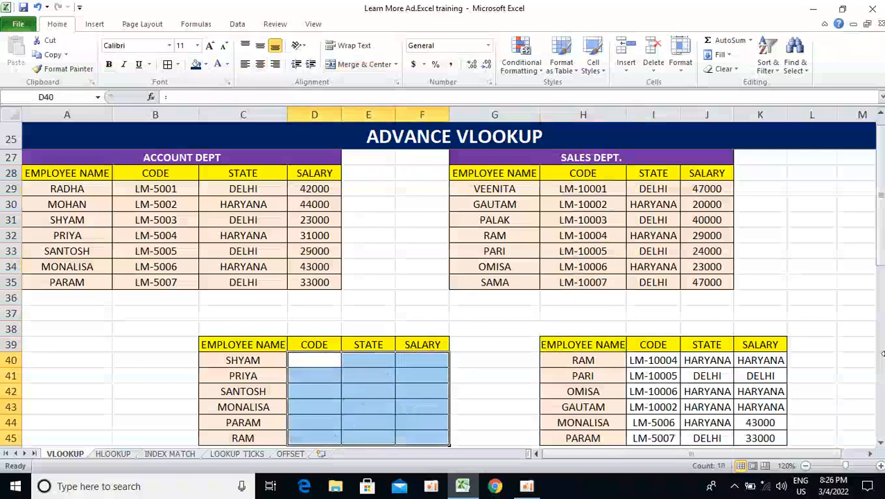
Start an IFERROR formula in D40 with a VLOOKUP that uses $C40 as lookup value.
{"action": "key", "text": "Up"}
{"action": "key", "text": "Down"}
{"action": "type", "text": "="}
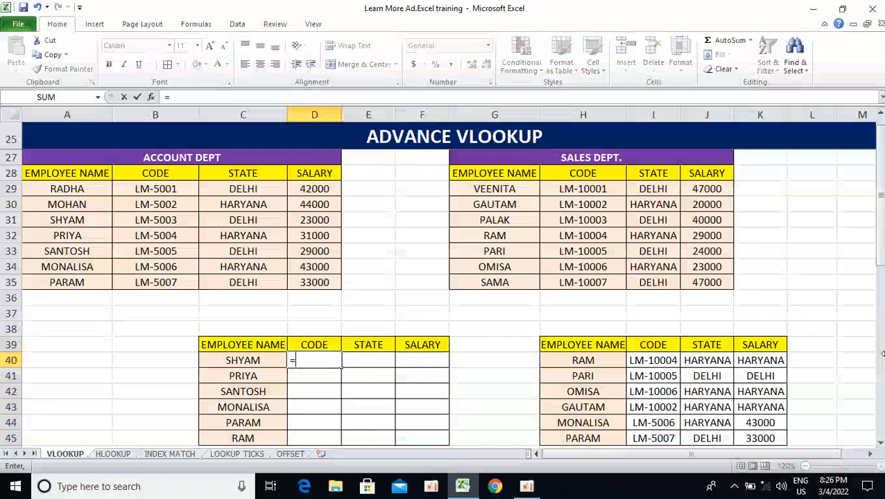
{"action": "type", "text": "IFERROR(VL"}
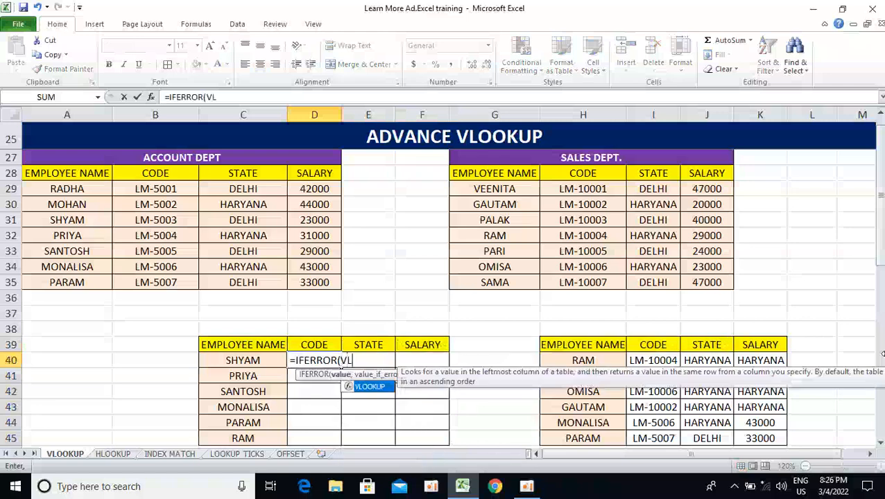
{"action": "key", "text": "Tab"}
{"action": "key", "text": "Left"}
{"action": "key", "text": "F4"}
{"action": "key", "text": "F4"}
{"action": "key", "text": "F4"}
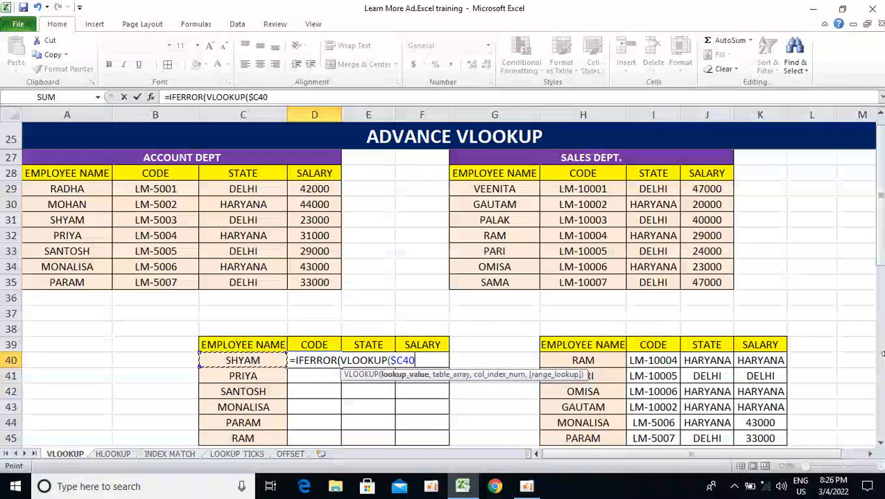
Set the VLOOKUP's table array to the Account department table $A$28:$D$35.
{"action": "type", "text": ","}
{"action": "key", "text": "ctrl+Up"}
{"action": "key", "text": "ctrl+Up"}
{"action": "key", "text": "ctrl+Up"}
{"action": "key", "text": "ctrl+Left"}
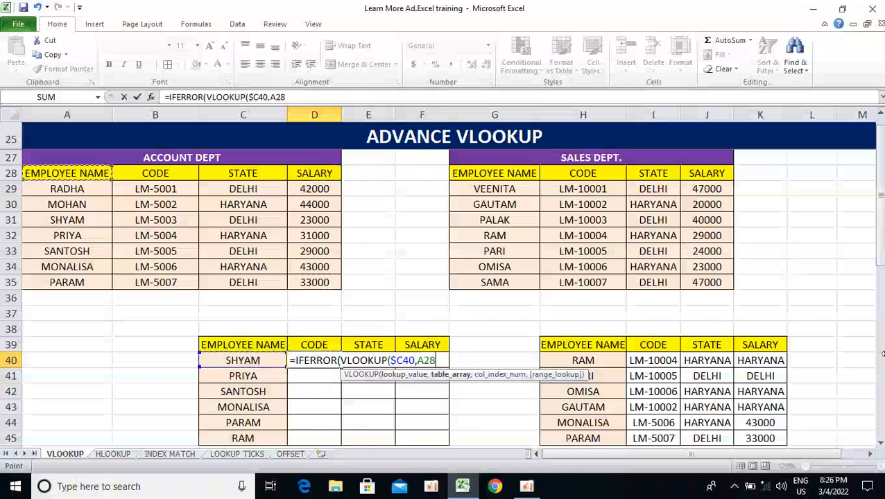
{"action": "key", "text": "ctrl+shift+Right"}
{"action": "key", "text": "ctrl+shift+Down"}
{"action": "key", "text": "F4"}
Add MATCH(D$39,$A$28:$D$28,0) as the column index and close the first VLOOKUP with exact match 0.
{"action": "type", "text": ",MATCH("}
{"action": "key", "text": "Up"}
{"action": "key", "text": "F4"}
{"action": "key", "text": "F4"}
{"action": "type", "text": ","}
{"action": "key", "text": "Left"}
{"action": "key", "text": "Left"}
{"action": "key", "text": "ctrl+Up"}
{"action": "key", "text": "ctrl+Up"}
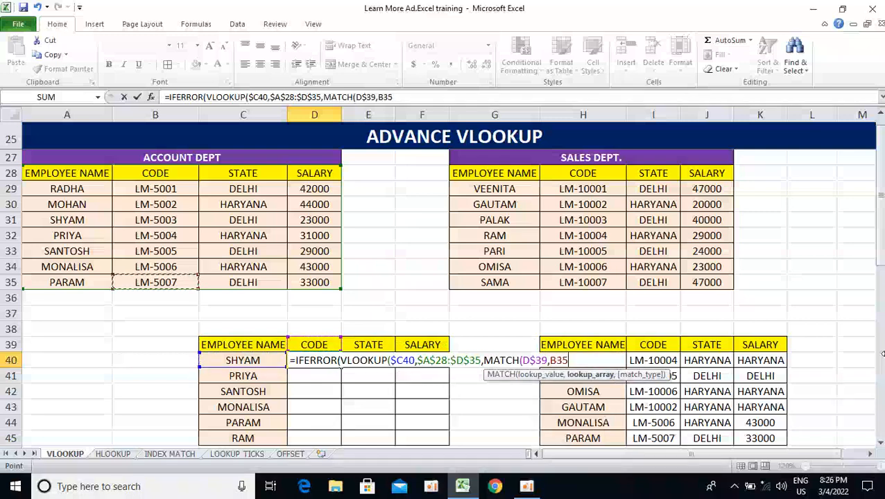
{"action": "key", "text": "Left"}
{"action": "key", "text": "shift+Right"}
{"action": "key", "text": "shift+Right"}
{"action": "key", "text": "shift+Right"}
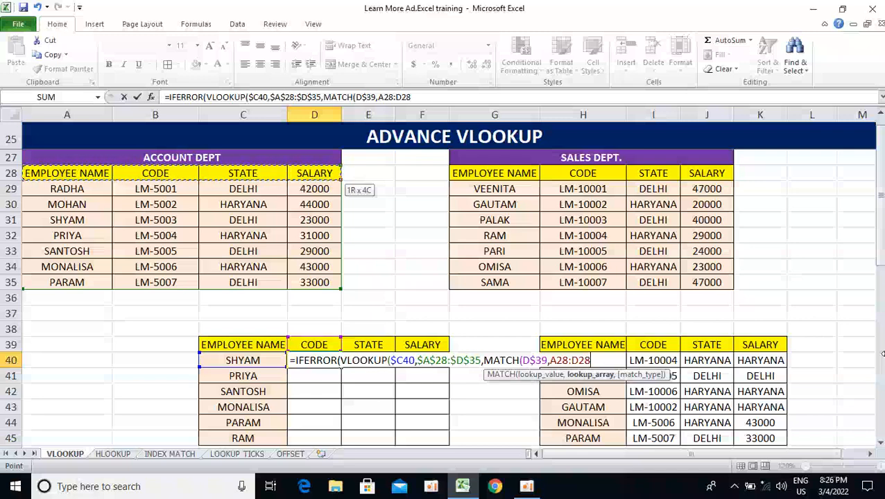
{"action": "key", "text": "F4"}
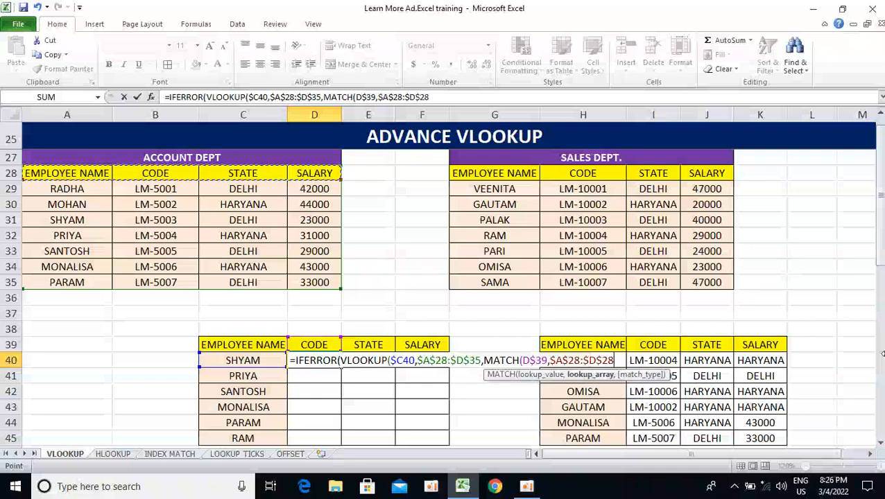
{"action": "type", "text": ",0"}
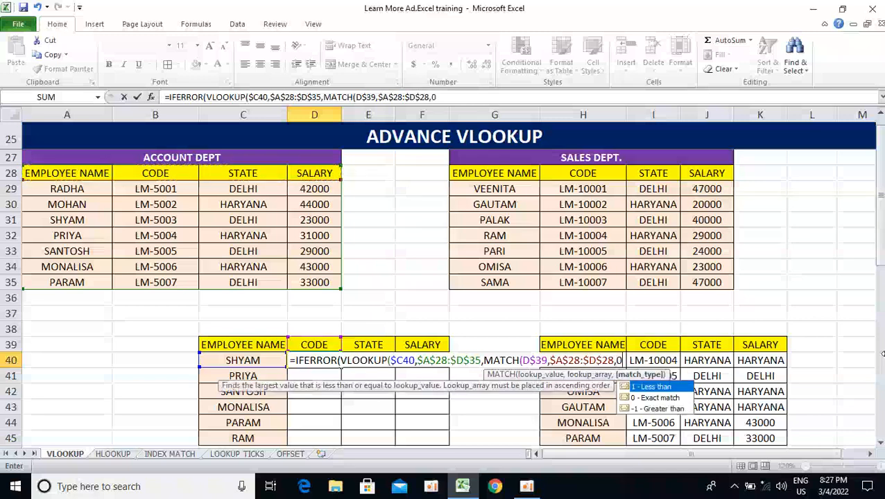
{"action": "type", "text": "),"}
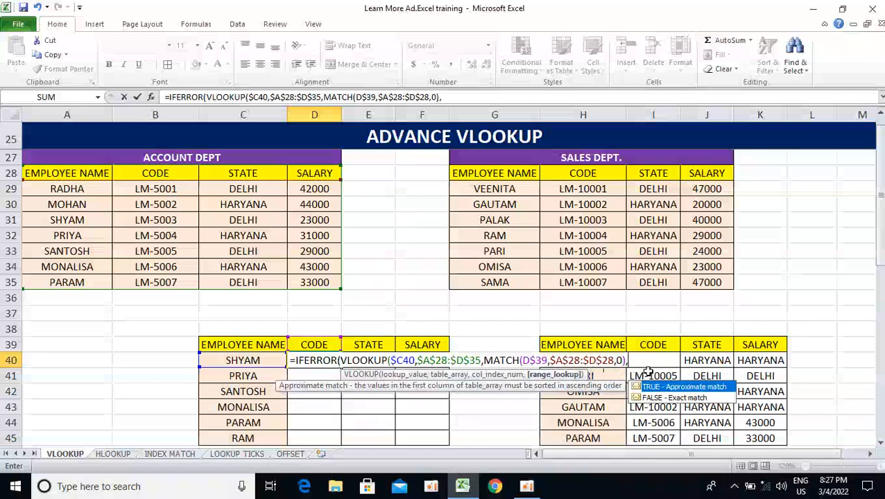
{"action": "type", "text": "0),"}
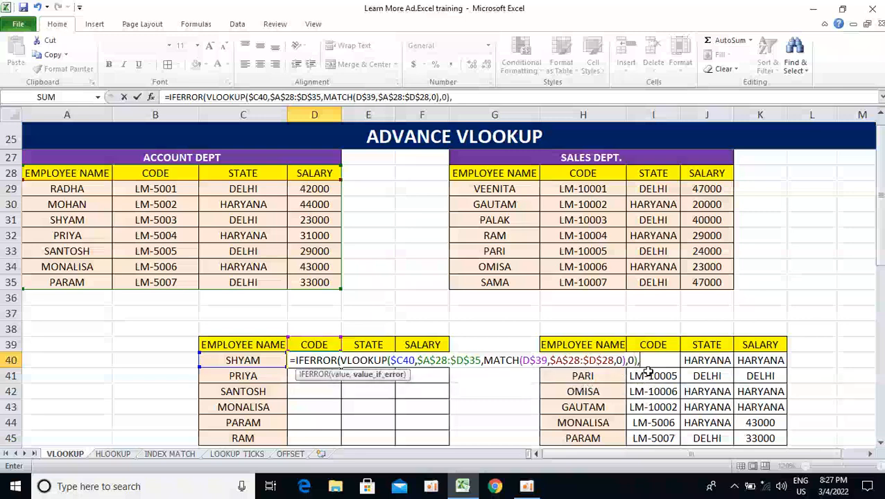
Start a second VLOOKUP as the IFERROR fallback, with $C40 as its lookup value.
{"action": "type", "text": "VLOOKUP("}
{"action": "key", "text": "F2"}
{"action": "key", "text": "Left"}
{"action": "key", "text": "Left"}
{"action": "key", "text": "Left"}
{"action": "key", "text": "Left"}
{"action": "key", "text": "Left"}
{"action": "key", "text": "Left"}
{"action": "key", "text": "Left"}
{"action": "key", "text": "Left"}
{"action": "key", "text": "Left"}
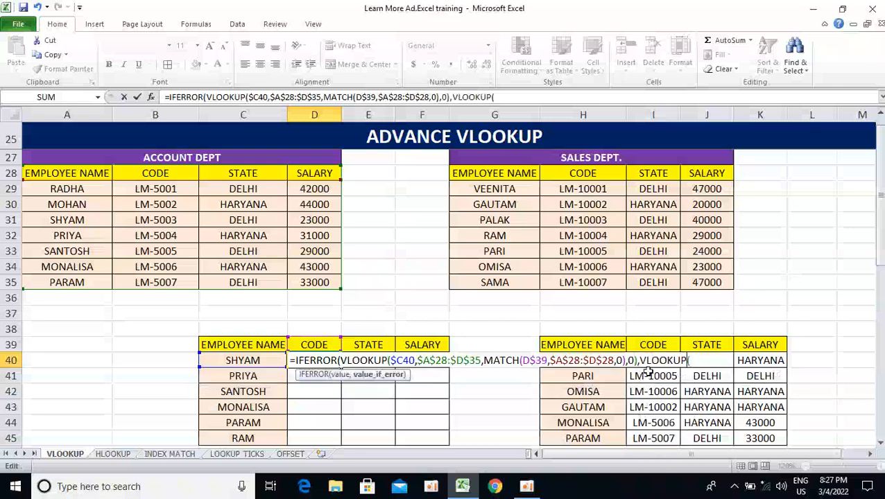
{"action": "key", "text": "Right"}
{"action": "key", "text": "Right"}
{"action": "key", "text": "Right"}
{"action": "key", "text": "Right"}
{"action": "key", "text": "Right"}
{"action": "key", "text": "Right"}
{"action": "key", "text": "Right"}
{"action": "key", "text": "Right"}
{"action": "key", "text": "Right"}
{"action": "key", "text": "F2"}
{"action": "key", "text": "Left"}
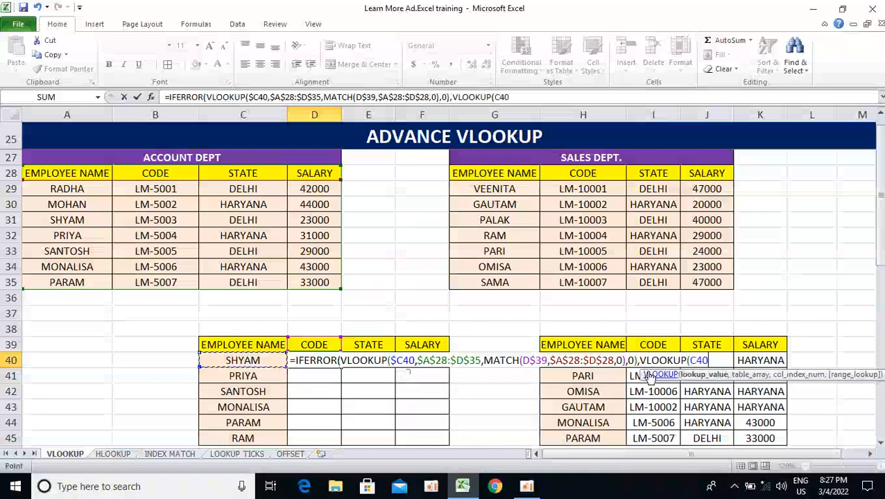
{"action": "key", "text": "F4"}
{"action": "key", "text": "F4"}
{"action": "key", "text": "F4"}
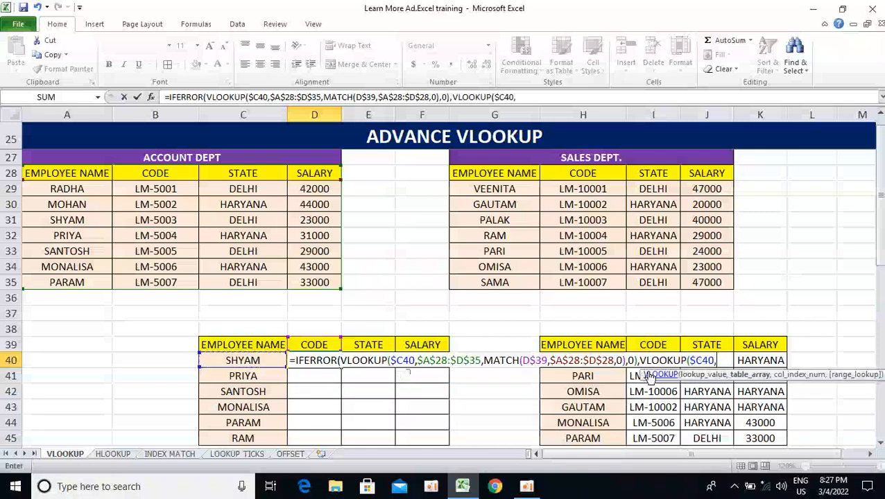
Set the fallback VLOOKUP's table array to the Sales department table $G$28:$J$35.
{"action": "type", "text": ","}
{"action": "key", "text": "Right"}
{"action": "key", "text": "Up"}
{"action": "key", "text": "Up"}
{"action": "key", "text": "Up"}
{"action": "key", "text": "Up"}
{"action": "key", "text": "Up"}
{"action": "key", "text": "Up"}
{"action": "key", "text": "Right"}
{"action": "key", "text": "Right"}
{"action": "key", "text": "Up"}
{"action": "key", "text": "Up"}
{"action": "key", "text": "Up"}
{"action": "key", "text": "Up"}
{"action": "key", "text": "Up"}
{"action": "key", "text": "Up"}
{"action": "key", "text": "ctrl+shift+Right"}
{"action": "key", "text": "ctrl+shift+Down"}
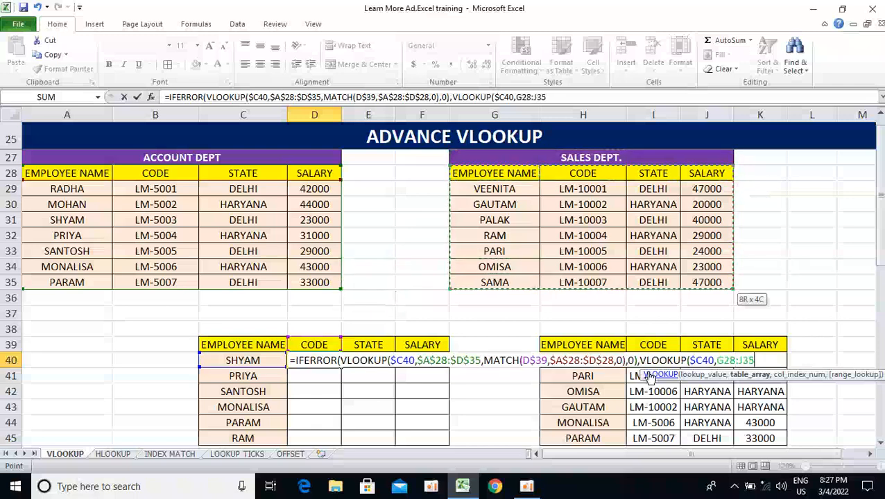
{"action": "key", "text": "F4"}
Start a MATCH of header D$39 as the fallback VLOOKUP's column index.
{"action": "type", "text": ",M"}
{"action": "key", "text": "Tab"}
{"action": "key", "text": "Up"}
{"action": "key", "text": "F4"}
{"action": "key", "text": "F4"}
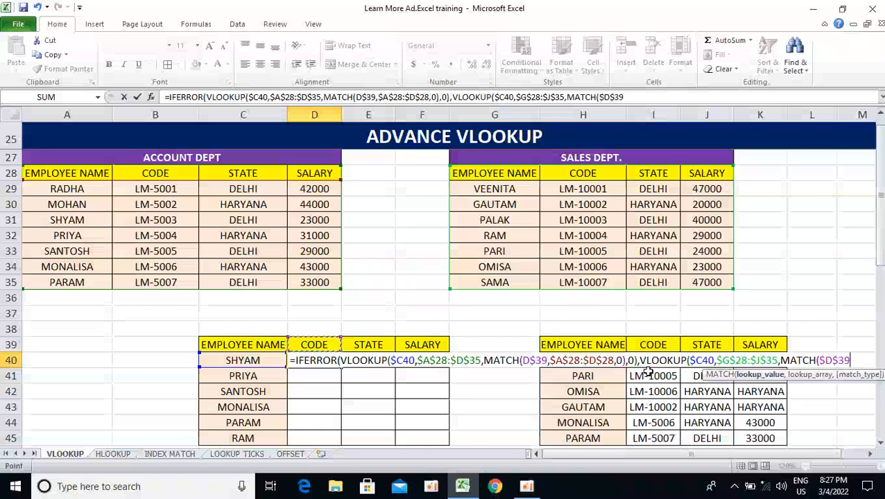
Set the fallback MATCH's lookup array to the Sales department header row G28:J28.
{"action": "type", "text": ","}
{"action": "key", "text": "Up"}
{"action": "key", "text": "Up"}
{"action": "key", "text": "Up"}
{"action": "key", "text": "Up"}
{"action": "key", "text": "Up"}
{"action": "key", "text": "Right"}
{"action": "key", "text": "Right"}
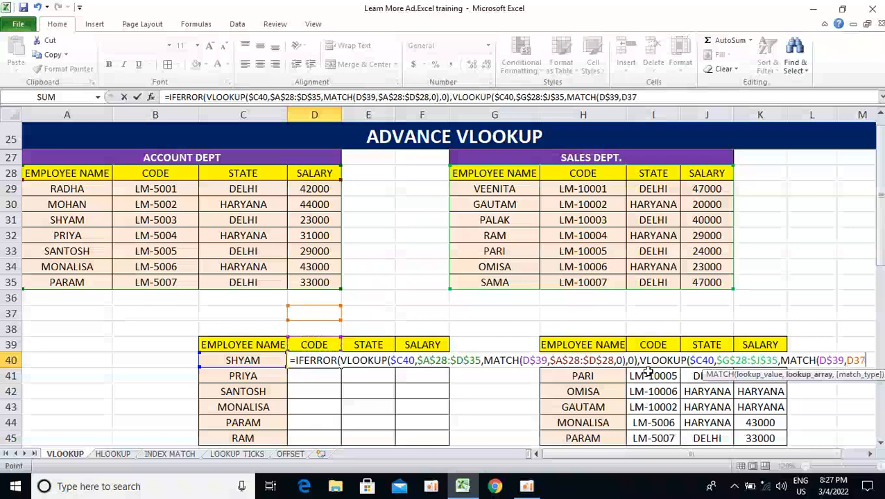
{"action": "key", "text": "Right"}
{"action": "key", "text": "Up"}
{"action": "key", "text": "Up"}
{"action": "key", "text": "Up"}
{"action": "key", "text": "Up"}
{"action": "key", "text": "Up"}
{"action": "key", "text": "Up"}
{"action": "key", "text": "Up"}
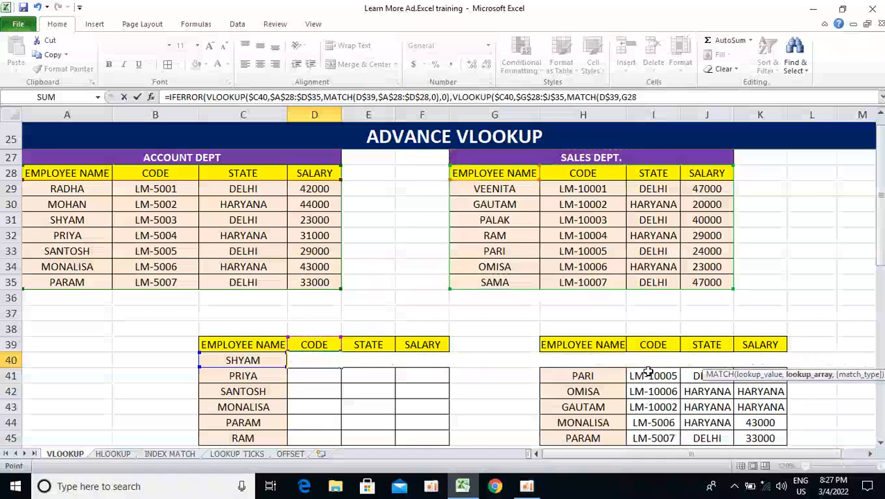
{"action": "key", "text": "shift+Right"}
{"action": "key", "text": "shift+Right"}
{"action": "key", "text": "shift+Right"}
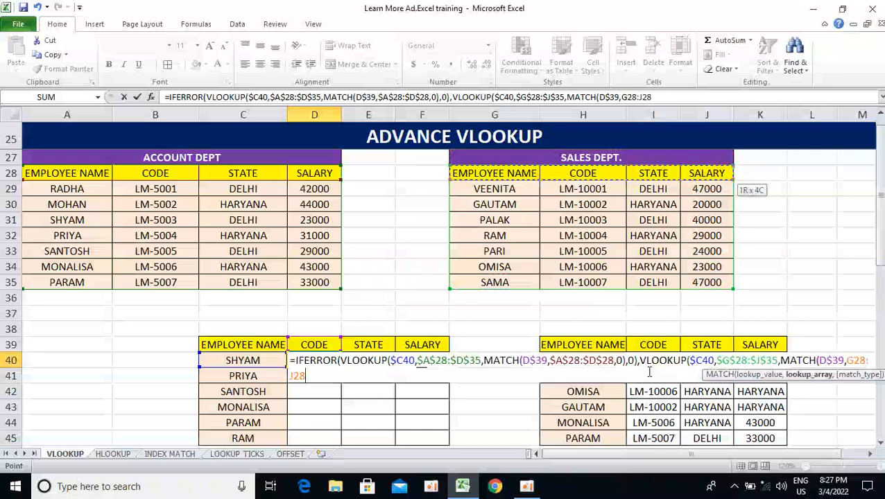
{"action": "key", "text": "shift+Down"}
{"action": "key", "text": "shift+Down"}
{"action": "key", "text": "shift+Down"}
{"action": "key", "text": "shift+Down"}
{"action": "key", "text": "shift+Down"}
{"action": "key", "text": "shift+Down"}
{"action": "key", "text": "shift+Down"}
{"action": "key", "text": "shift+Up"}
{"action": "key", "text": "shift+Up"}
{"action": "key", "text": "shift+Up"}
{"action": "key", "text": "shift+Up"}
{"action": "key", "text": "shift+Up"}
{"action": "key", "text": "shift+Up"}
{"action": "key", "text": "shift+Up"}
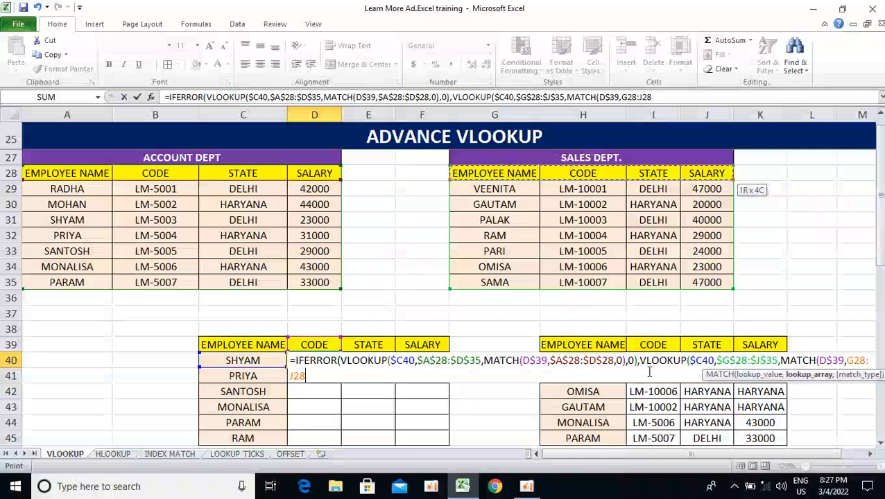
Make G28:J28 absolute, close the MATCH and fallback VLOOKUP with exact match 0, and enter the IFERROR formula in D40.
{"action": "key", "text": "F4"}
{"action": "type", "text": ",0"}
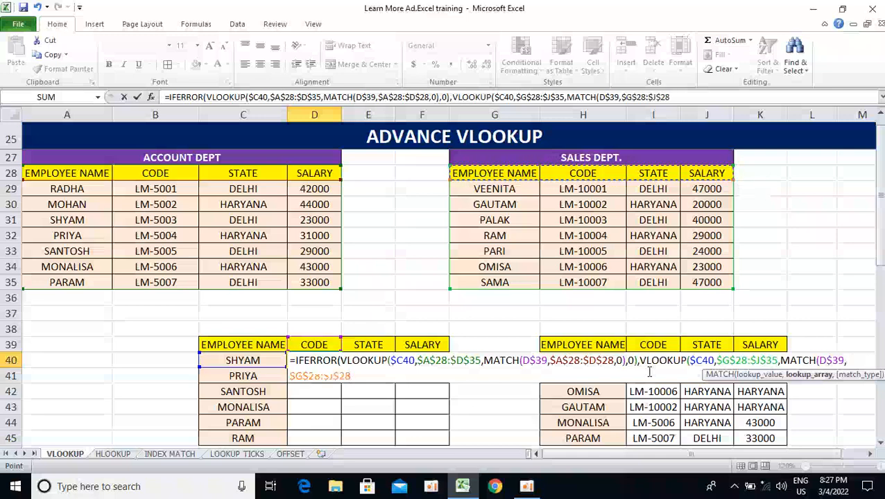
{"action": "type", "text": "),0"}
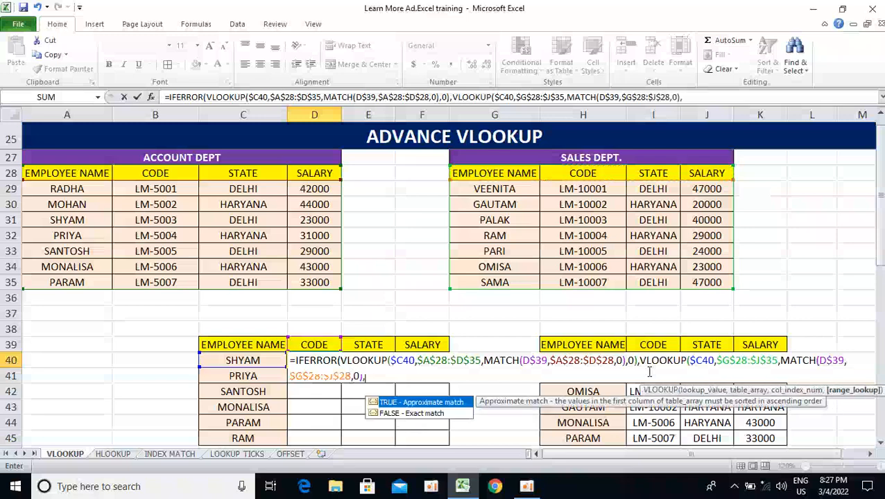
{"action": "type", "text": ")"}
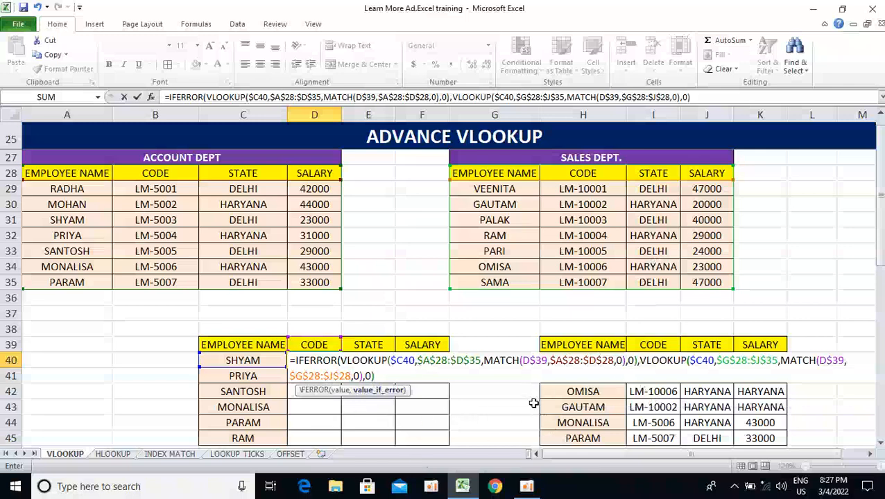
{"action": "key", "text": "Return"}
{"action": "key", "text": "Return"}
Fill the D40 formula across to F40 and down through row 45 for code, state and salary.
{"action": "key", "text": "shift+Right"}
{"action": "key", "text": "shift+Right"}
{"action": "key", "text": "ctrl+r"}
{"action": "key", "text": "shift+Down"}
{"action": "key", "text": "shift+Down"}
{"action": "key", "text": "shift+Down"}
{"action": "key", "text": "shift+Down"}
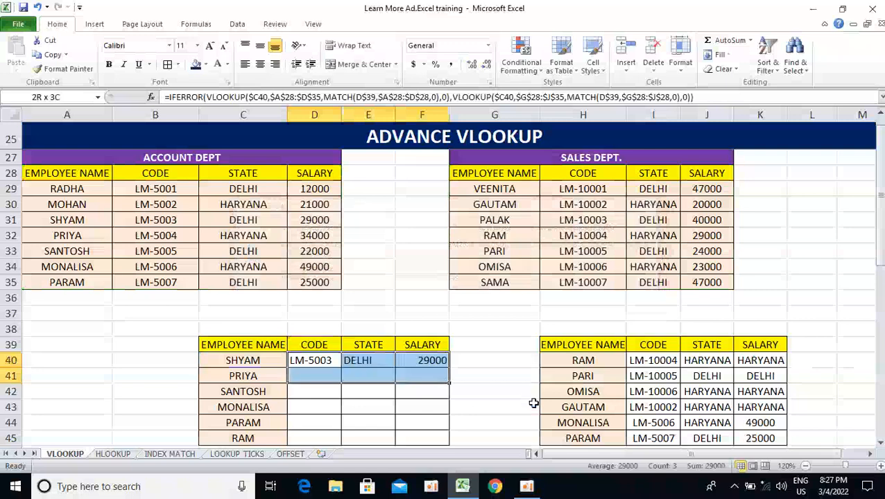
{"action": "key", "text": "shift+Down"}
{"action": "key", "text": "ctrl+d"}
{"action": "key", "text": "Up"}
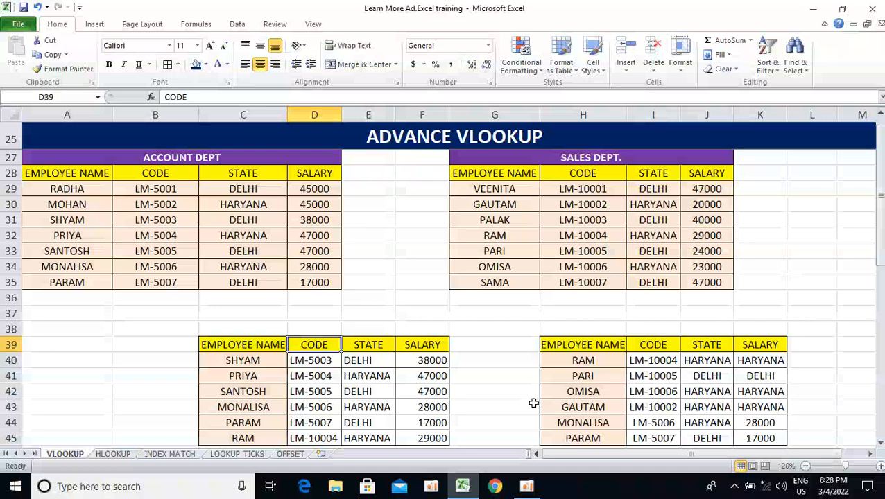
Go down the sheet to the yearly product tables and the empty QTY and SALE lookup table.
{"action": "key", "text": "Right"}
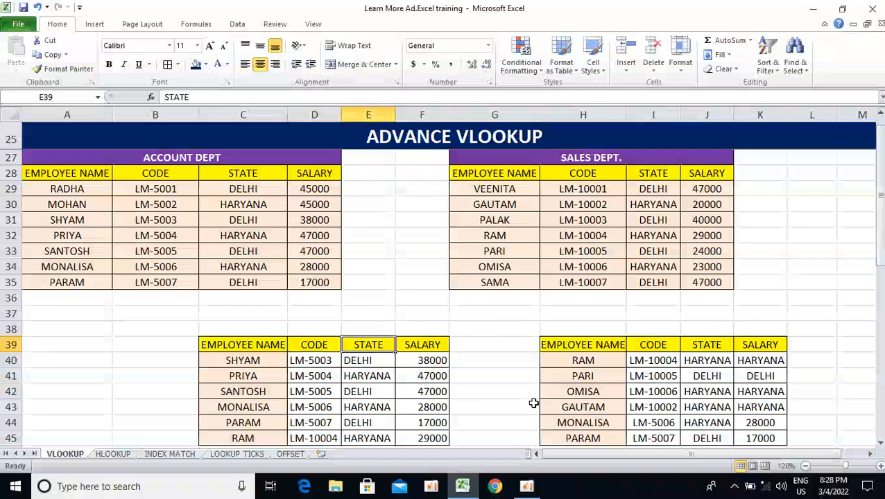
{"action": "key", "text": "Down"}
{"action": "key", "text": "Down"}
{"action": "key", "text": "Down"}
{"action": "key", "text": "Down"}
{"action": "key", "text": "Down"}
{"action": "key", "text": "Down"}
{"action": "key", "text": "Down"}
{"action": "key", "text": "Down"}
{"action": "key", "text": "Down"}
{"action": "key", "text": "Down"}
{"action": "key", "text": "Down"}
{"action": "key", "text": "Down"}
{"action": "key", "text": "Down"}
{"action": "key", "text": "Down"}
{"action": "key", "text": "Down"}
{"action": "key", "text": "Down"}
{"action": "key", "text": "Down"}
{"action": "key", "text": "Down"}
{"action": "key", "text": "Down"}
{"action": "key", "text": "Down"}
{"action": "key", "text": "Down"}
{"action": "key", "text": "Down"}
{"action": "key", "text": "Down"}
{"action": "key", "text": "Down"}
{"action": "key", "text": "Down"}
{"action": "key", "text": "Down"}
{"action": "key", "text": "Down"}
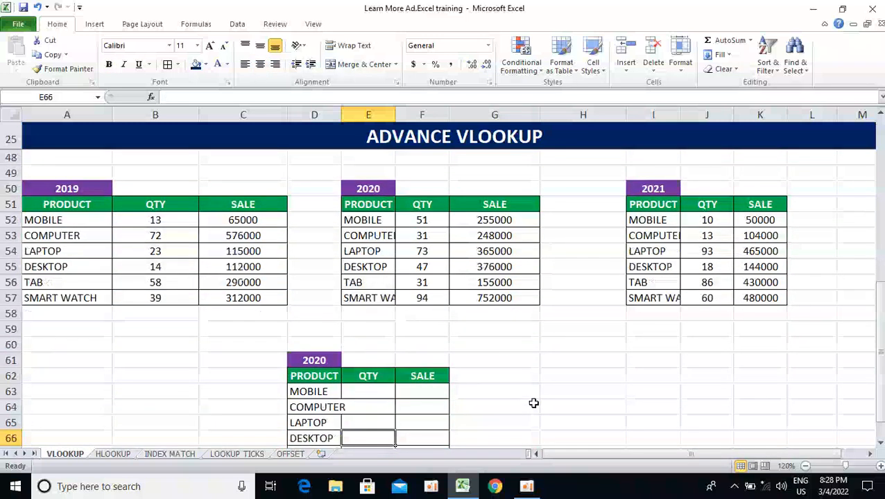
{"action": "key", "text": "Down"}
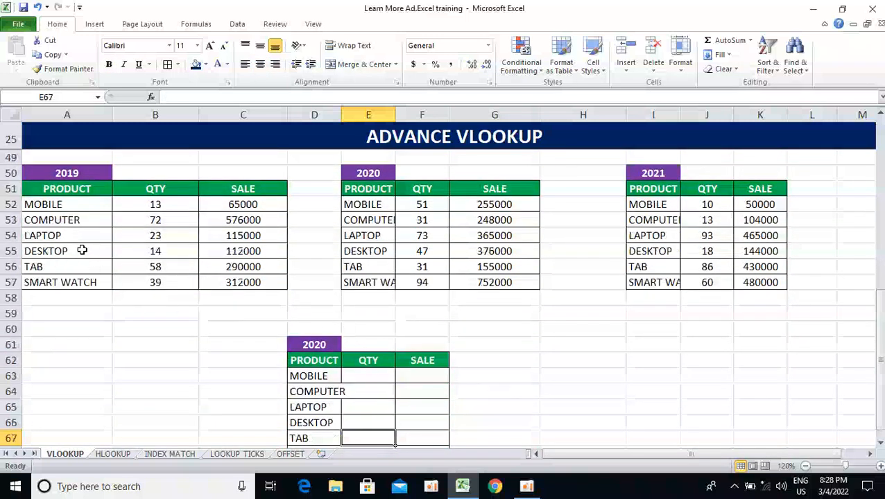
Examine the product lists of the 2019, 2020 and 2021 tables.
{"action": "left_click", "coordinate": [61, 206]}
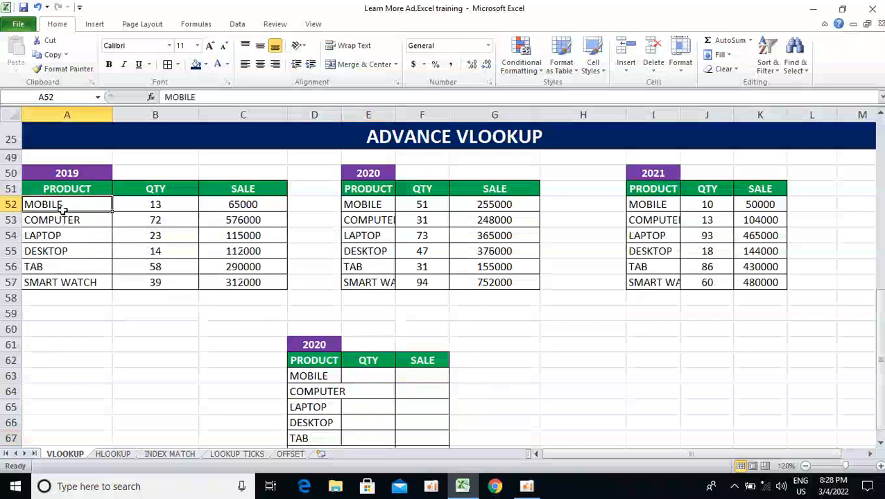
{"action": "key", "text": "ctrl+shift+Down"}
{"action": "key", "text": "Right"}
{"action": "key", "text": "Right"}
{"action": "key", "text": "Right"}
{"action": "key", "text": "Right"}
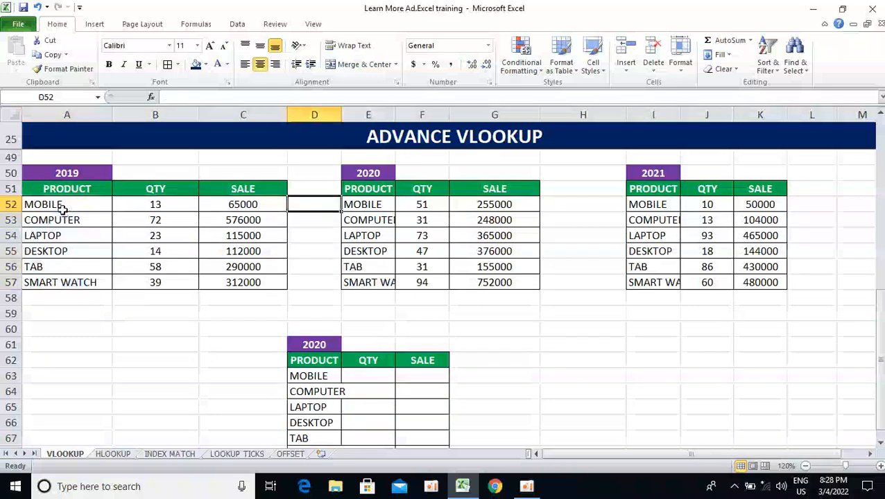
{"action": "key", "text": "ctrl+shift+Down"}
{"action": "key", "text": "Right"}
{"action": "key", "text": "Right"}
{"action": "key", "text": "Right"}
{"action": "key", "text": "Right"}
{"action": "key", "text": "Right"}
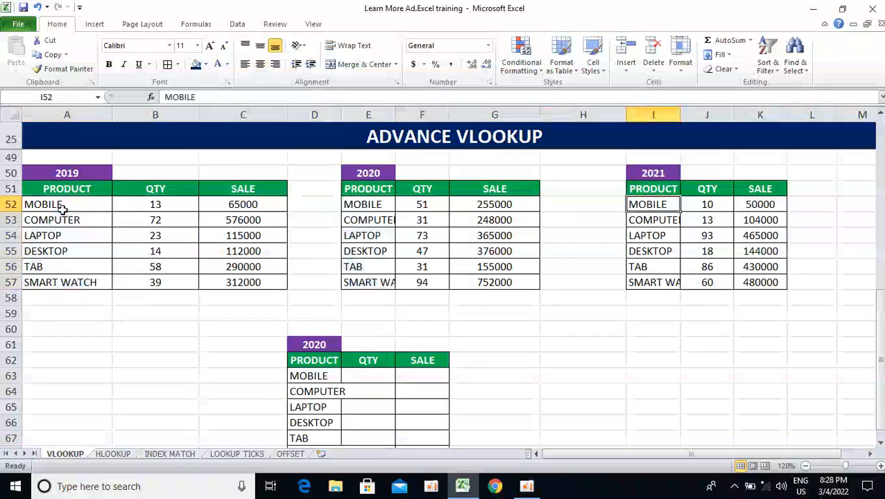
{"action": "key", "text": "Left"}
{"action": "key", "text": "ctrl+shift+Down"}
{"action": "key", "text": "Up"}
{"action": "key", "text": "Up"}
{"action": "key", "text": "Left"}
{"action": "key", "text": "Left"}
{"action": "key", "text": "Left"}
{"action": "key", "text": "Left"}
{"action": "key", "text": "Left"}
{"action": "key", "text": "Left"}
{"action": "key", "text": "Left"}
{"action": "key", "text": "Left"}
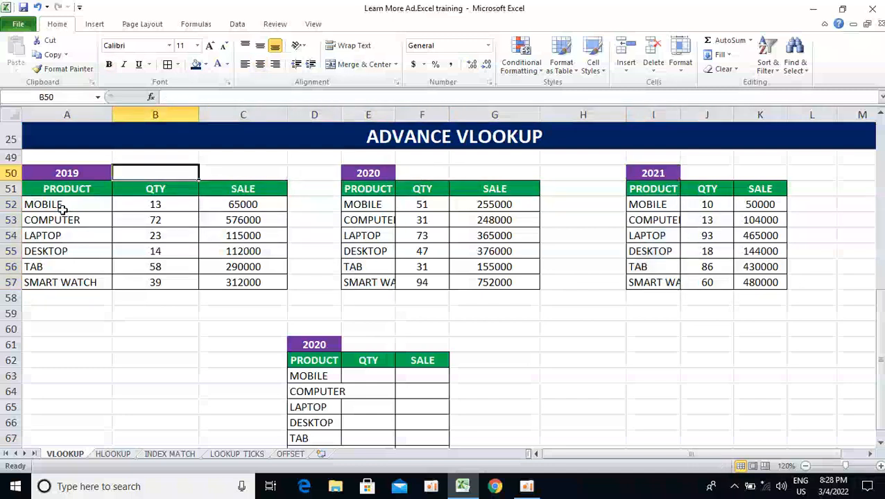
AutoFit column D to the SMART WATCH entry in D68 of the lookup table.
{"action": "key", "text": "Down"}
{"action": "key", "text": "Down"}
{"action": "key", "text": "Down"}
{"action": "key", "text": "Down"}
{"action": "key", "text": "Down"}
{"action": "key", "text": "Down"}
{"action": "key", "text": "Down"}
{"action": "key", "text": "Down"}
{"action": "key", "text": "Right"}
{"action": "key", "text": "Right"}
{"action": "key", "text": "Right"}
{"action": "key", "text": "Down"}
{"action": "key", "text": "Down"}
{"action": "key", "text": "Down"}
{"action": "key", "text": "Down"}
{"action": "key", "text": "Down"}
{"action": "key", "text": "Down"}
{"action": "key", "text": "Down"}
{"action": "key", "text": "Down"}
{"action": "key", "text": "Down"}
{"action": "key", "text": "Down"}
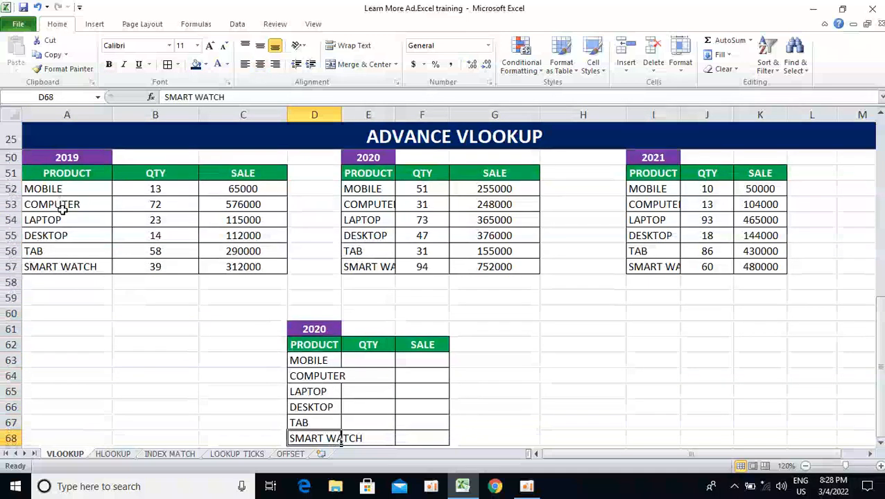
{"action": "key", "text": "alt+h"}
{"action": "key", "text": "o"}
{"action": "key", "text": "i"}
AutoFit column E to the COMPUTER entry in E53 of the 2020 table.
{"action": "key", "text": "Right"}
{"action": "key", "text": "Right"}
{"action": "key", "text": "Up"}
{"action": "key", "text": "Up"}
{"action": "key", "text": "Up"}
{"action": "key", "text": "Up"}
{"action": "key", "text": "Up"}
{"action": "key", "text": "Up"}
{"action": "key", "text": "Up"}
{"action": "key", "text": "Up"}
{"action": "key", "text": "Up"}
{"action": "key", "text": "Up"}
{"action": "key", "text": "Up"}
{"action": "key", "text": "Up"}
{"action": "key", "text": "Up"}
{"action": "key", "text": "Up"}
{"action": "key", "text": "Up"}
{"action": "key", "text": "Up"}
{"action": "key", "text": "Left"}
{"action": "key", "text": "Down"}
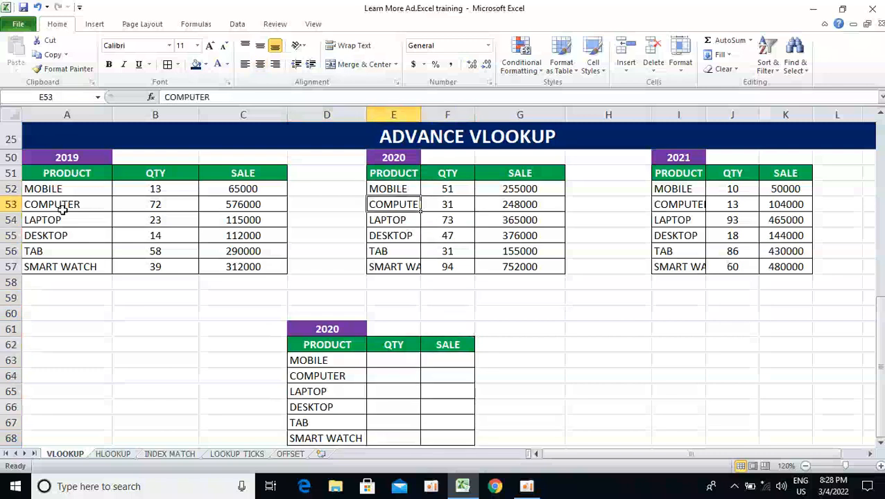
{"action": "key", "text": "alt+h"}
{"action": "key", "text": "o"}
{"action": "key", "text": "i"}
AutoFit column I to the 2021 table's product names in I52:I57.
{"action": "key", "text": "Right"}
{"action": "key", "text": "Right"}
{"action": "key", "text": "Right"}
{"action": "key", "text": "Right"}
{"action": "key", "text": "Up"}
{"action": "key", "text": "ctrl+shift+Down"}
{"action": "key", "text": "alt+h"}
{"action": "key", "text": "o"}
{"action": "key", "text": "i"}
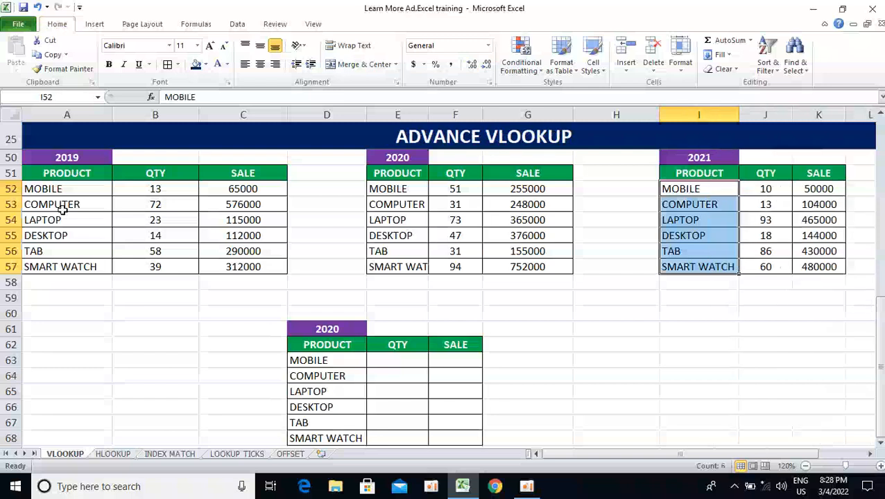
Start an IF formula in E63 that tests whether $D$61 equals 2019 and opens a VLOOKUP as the true result.
{"action": "left_click", "coordinate": [348, 329]}
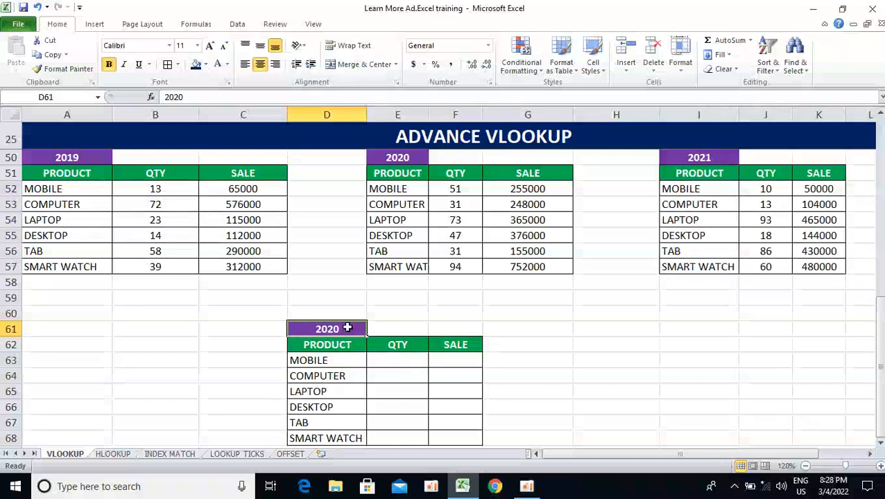
{"action": "key", "text": "Down"}
{"action": "key", "text": "Down"}
{"action": "key", "text": "Right"}
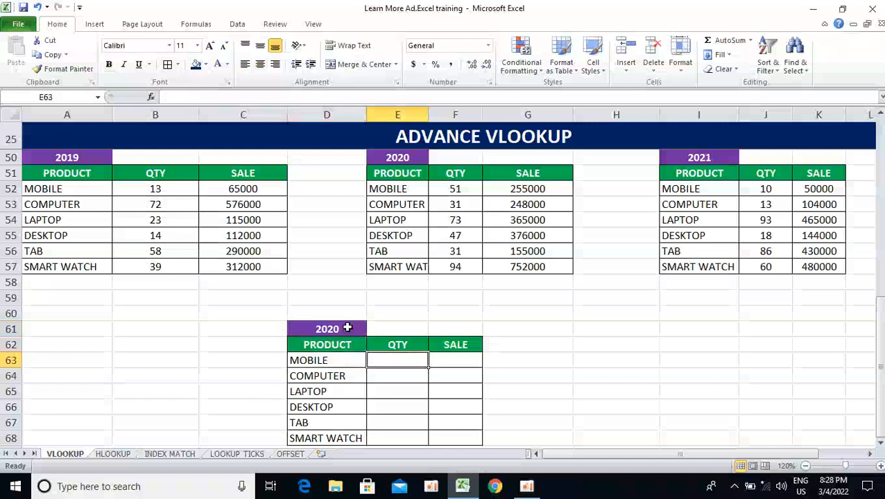
{"action": "type", "text": "="}
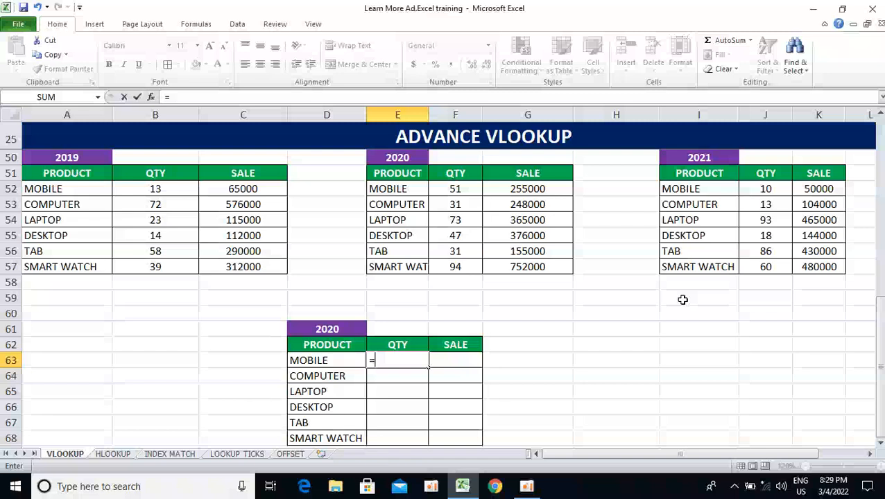
{"action": "type", "text": "if"}
{"action": "key", "text": "Tab"}
{"action": "key", "text": "Left"}
{"action": "key", "text": "Up"}
{"action": "key", "text": "Up"}
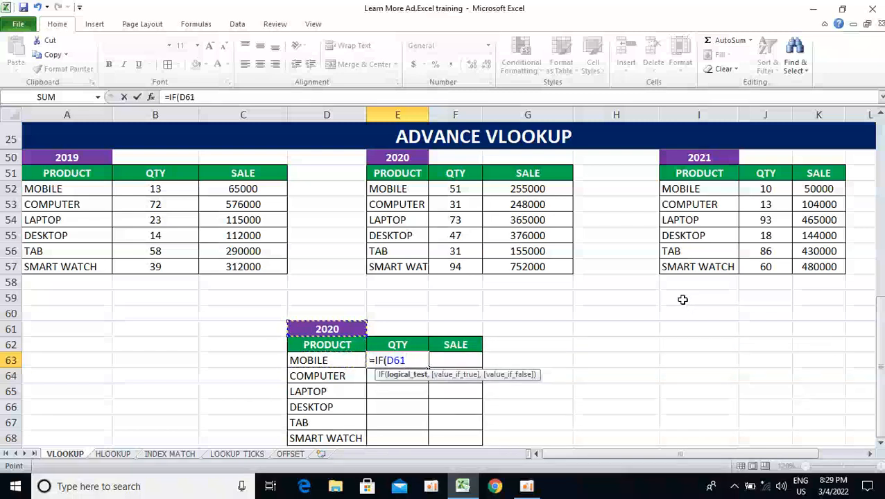
{"action": "key", "text": "F4"}
{"action": "type", "text": "="}
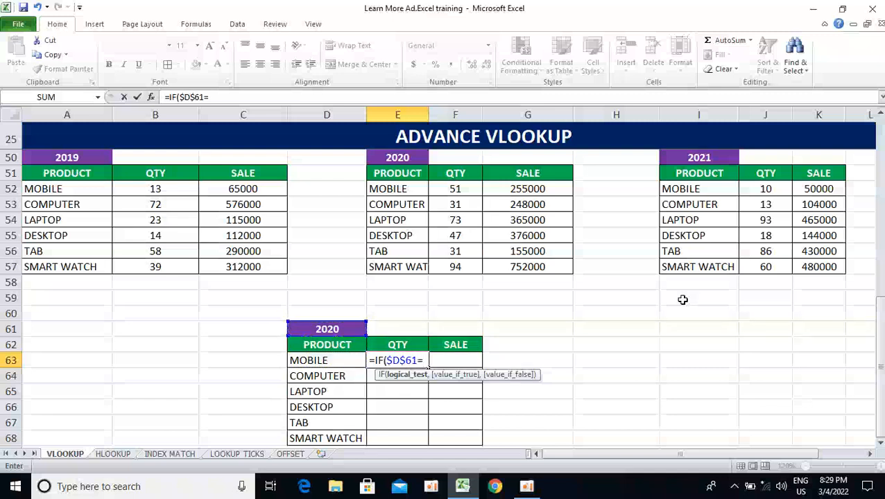
{"action": "type", "text": "2019,VLOOKUP("}
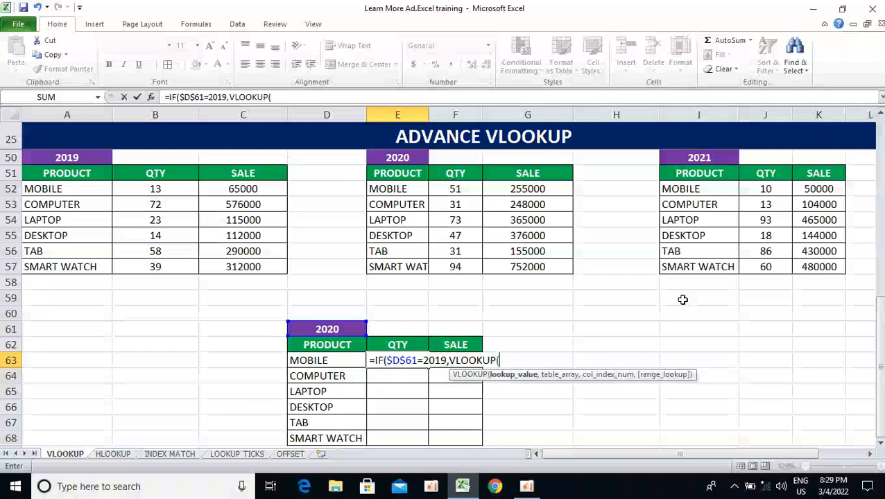
Set the 2019 VLOOKUP's lookup value to the MOBILE cell as $D63, locking only the column.
{"action": "key", "text": "Left"}
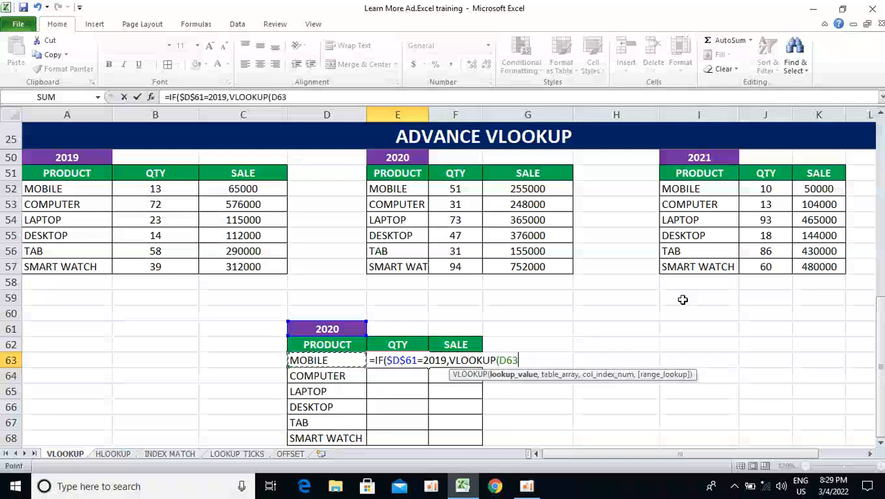
{"action": "key", "text": "F4"}
{"action": "key", "text": "F4"}
{"action": "key", "text": "F4"}
{"action": "type", "text": ","}
Complete the 2019 VLOOKUP with table array $A$51:$C$57, column index 2 and exact match 0.
{"action": "key", "text": "Left"}
{"action": "key", "text": "Left"}
{"action": "key", "text": "Left"}
{"action": "key", "text": "Left"}
{"action": "key", "text": "ctrl+Up"}
{"action": "key", "text": "Up"}
{"action": "key", "text": "Up"}
{"action": "key", "text": "Up"}
{"action": "key", "text": "Up"}
{"action": "key", "text": "Up"}
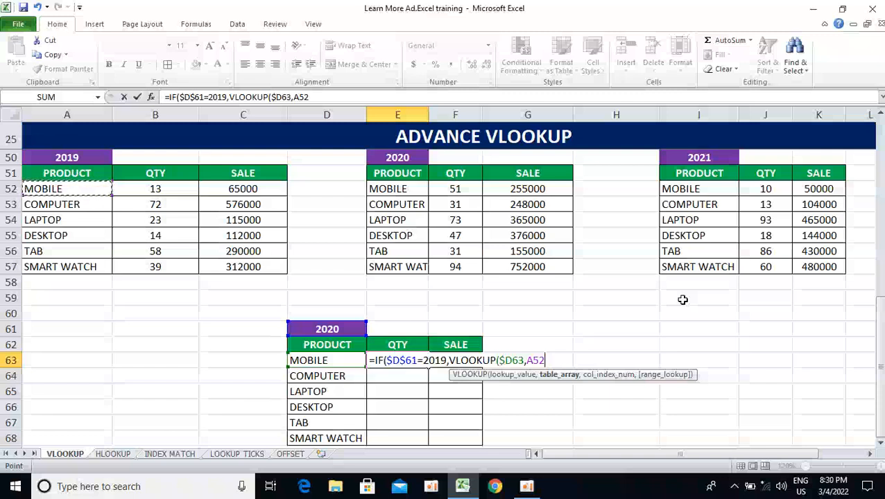
{"action": "key", "text": "Up"}
{"action": "key", "text": "ctrl+shift+Down"}
{"action": "key", "text": "ctrl+shift+Right"}
{"action": "key", "text": "F4"}
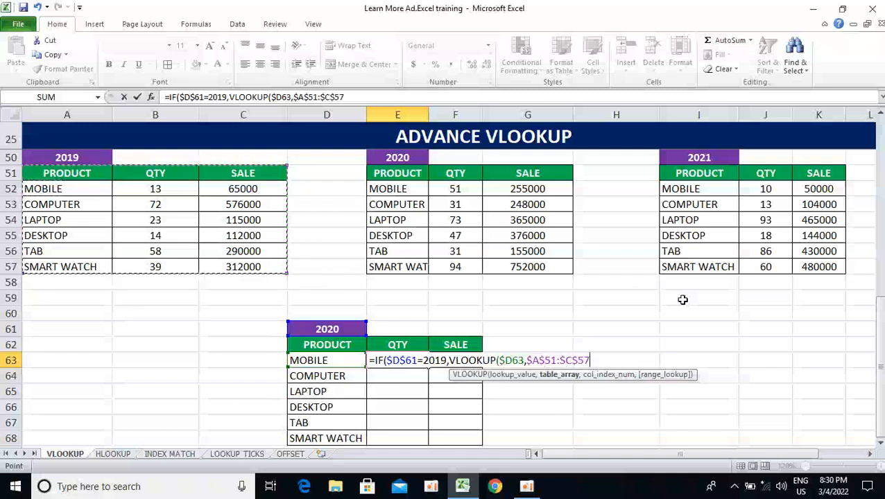
{"action": "type", "text": ","}
{"action": "type", "text": "2,"}
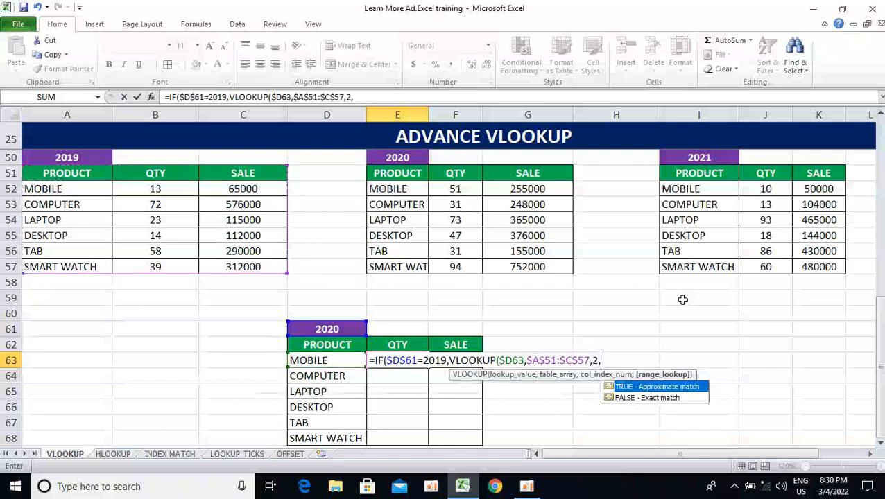
{"action": "type", "text": "0),"}
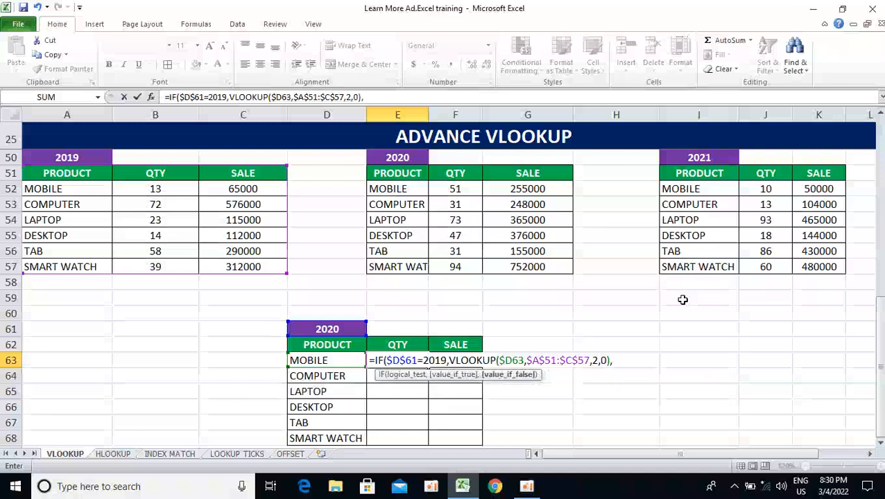
Nest a second IF as the false result, testing $D$61=2020 and opening a VLOOKUP as its true result.
{"action": "type", "text": "IF("}
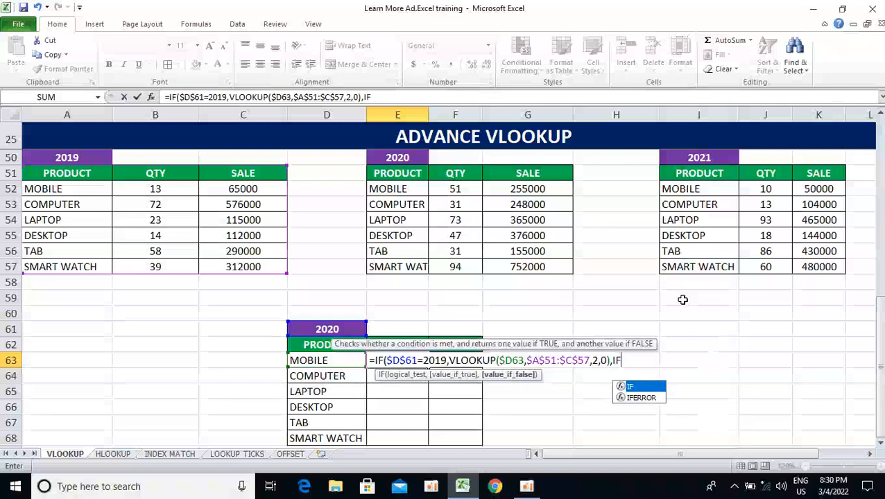
{"action": "key", "text": "Up"}
{"action": "key", "text": "Up"}
{"action": "key", "text": "Left"}
{"action": "key", "text": "F4"}
{"action": "type", "text": "="}
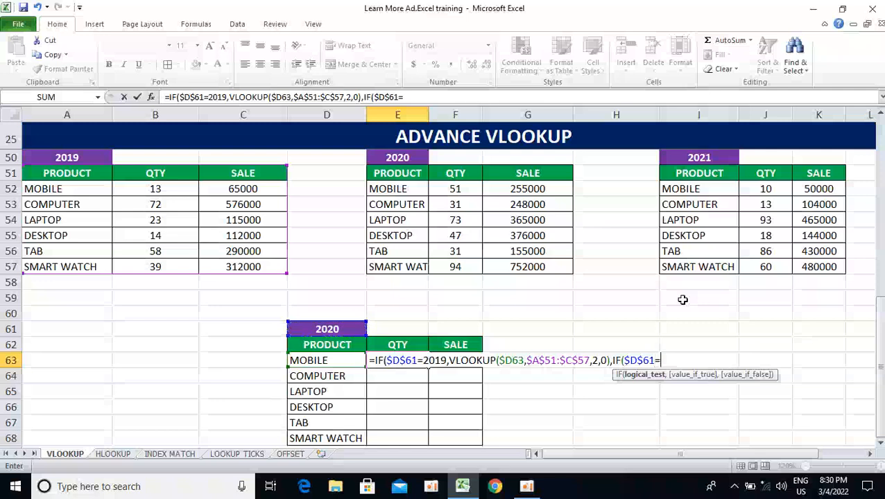
{"action": "type", "text": "2020,VLOOKUP("}
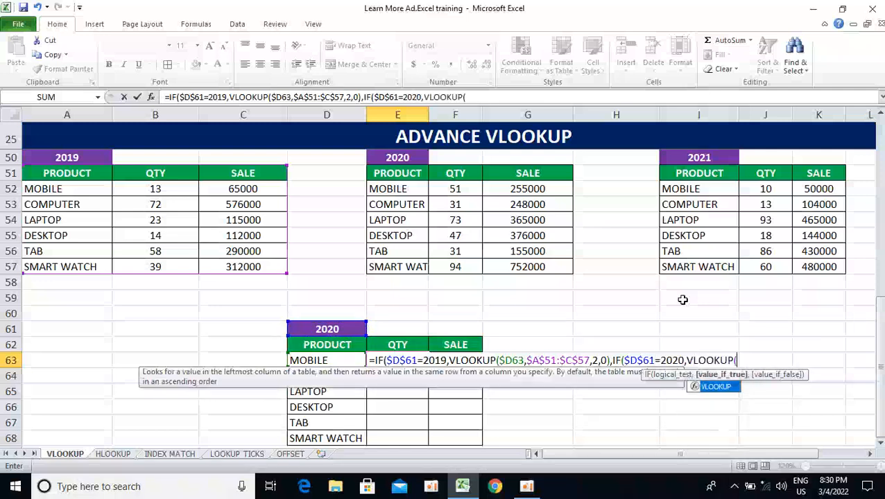
Set the 2020 VLOOKUP's lookup value to $D63, locking only the column.
{"action": "key", "text": "Left"}
{"action": "key", "text": "F4"}
{"action": "key", "text": "F4"}
{"action": "key", "text": "F4"}
{"action": "type", "text": ","}
Complete the 2020 VLOOKUP with table array $E$51:$G$57, column index 2 and exact match 0.
{"action": "key", "text": "Up"}
{"action": "key", "text": "Up"}
{"action": "key", "text": "Up"}
{"action": "key", "text": "Up"}
{"action": "key", "text": "Up"}
{"action": "key", "text": "Up"}
{"action": "key", "text": "Up"}
{"action": "key", "text": "Up"}
{"action": "key", "text": "Up"}
{"action": "key", "text": "Up"}
{"action": "key", "text": "Up"}
{"action": "key", "text": "Up"}
{"action": "key", "text": "shift+Right"}
{"action": "key", "text": "shift+Right"}
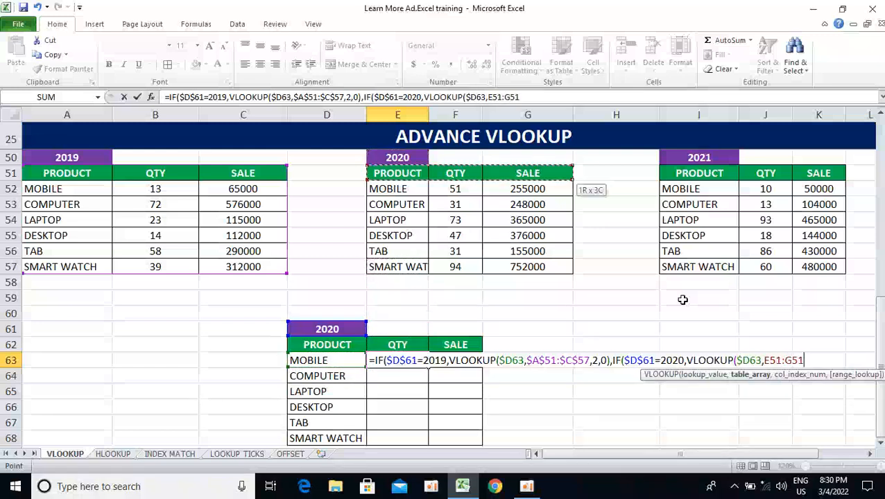
{"action": "key", "text": "shift+Down"}
{"action": "key", "text": "shift+Down"}
{"action": "key", "text": "shift+Down"}
{"action": "key", "text": "shift+Down"}
{"action": "key", "text": "shift+Down"}
{"action": "key", "text": "shift+Down"}
{"action": "key", "text": "F4"}
{"action": "type", "text": ",2,0)"}
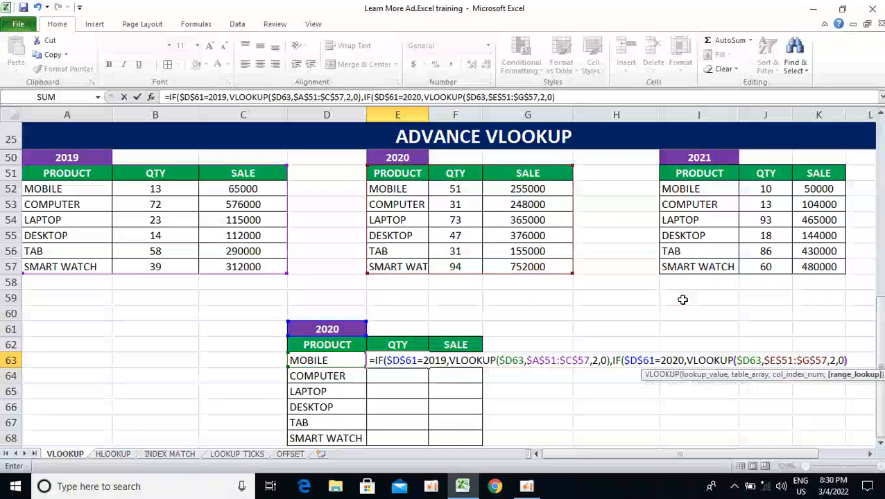
Nest a third IF as the false result, testing whether $D$61 equals 2021.
{"action": "type", "text": ",IF("}
{"action": "key", "text": "Left"}
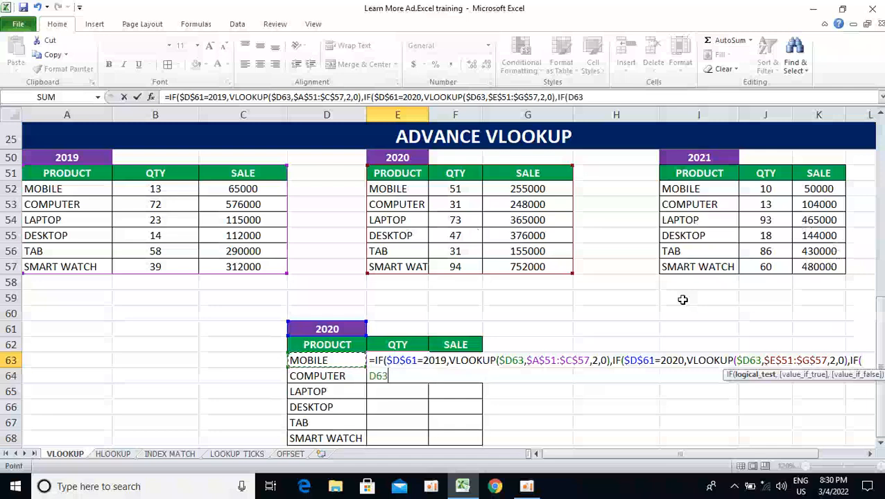
{"action": "key", "text": "Up"}
{"action": "key", "text": "Up"}
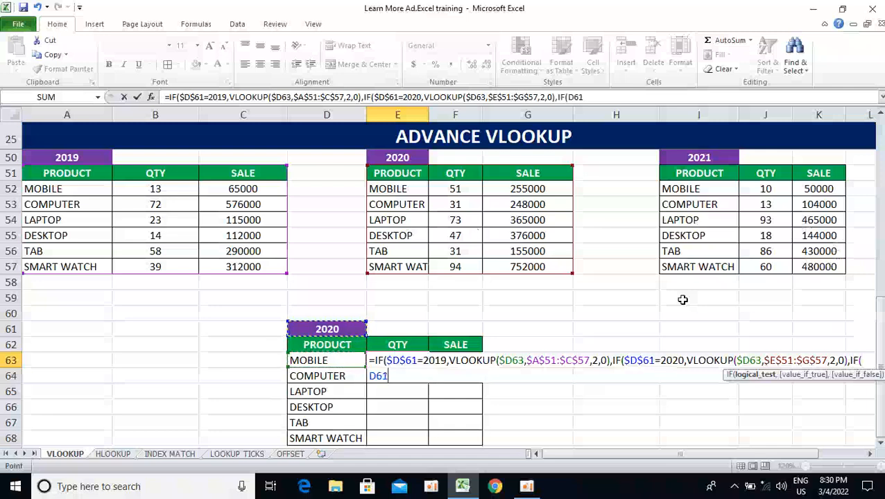
{"action": "key", "text": "F4"}
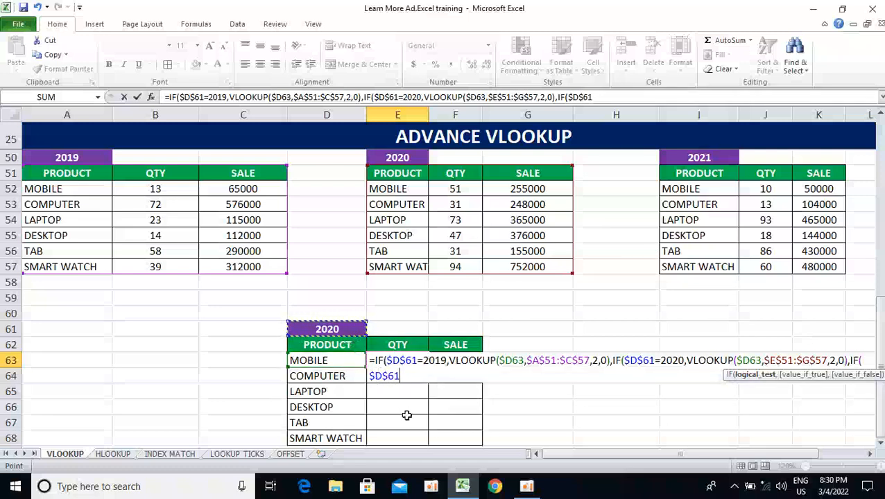
{"action": "type", "text": "=2021,"}
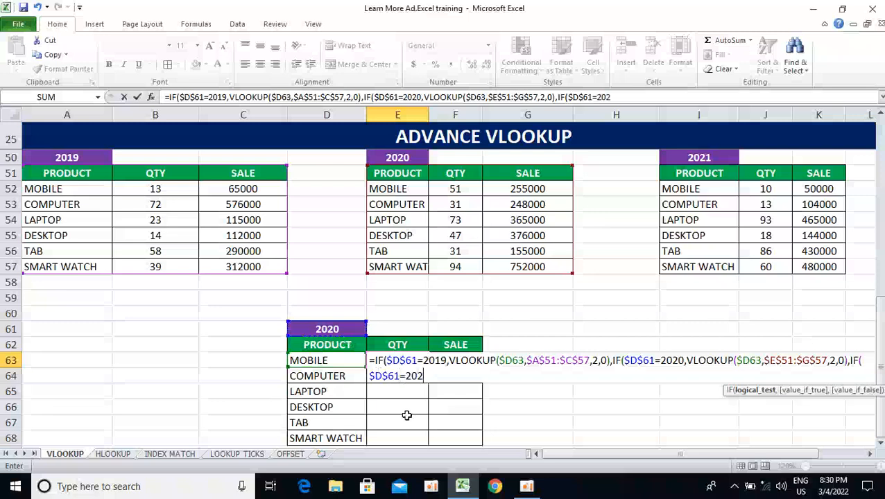
Add the 2021 table range $I$51:$K$57 with arguments 2 and 0 after the 2021 test, and close the parenthesis.
{"action": "key", "text": "Up"}
{"action": "key", "text": "Up"}
{"action": "key", "text": "Up"}
{"action": "key", "text": "Up"}
{"action": "key", "text": "Up"}
{"action": "key", "text": "Up"}
{"action": "key", "text": "Up"}
{"action": "key", "text": "Up"}
{"action": "key", "text": "Up"}
{"action": "key", "text": "Up"}
{"action": "key", "text": "Up"}
{"action": "key", "text": "Up"}
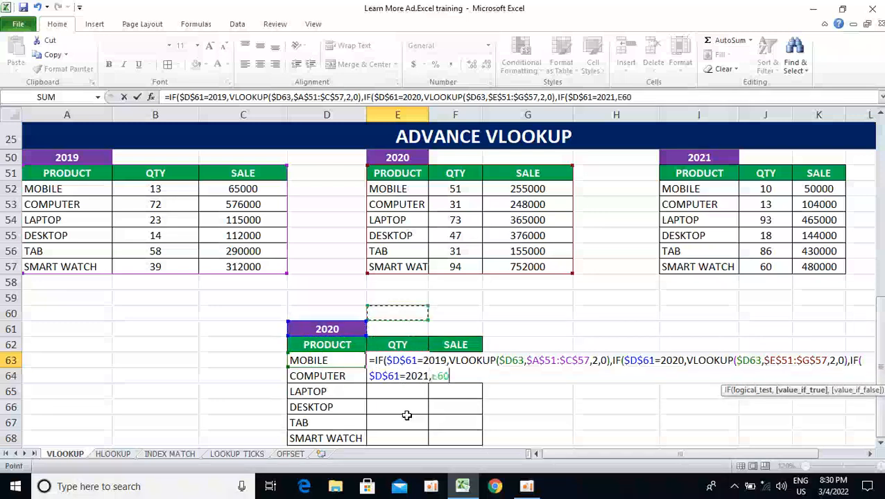
{"action": "key", "text": "Right"}
{"action": "key", "text": "Right"}
{"action": "key", "text": "Right"}
{"action": "key", "text": "Right"}
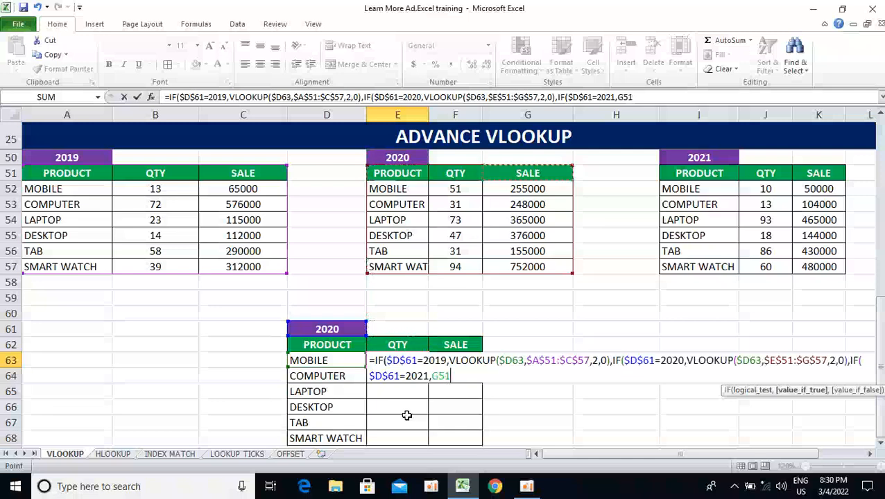
{"action": "key", "text": "ctrl+shift+Right"}
{"action": "key", "text": "ctrl+shift+Down"}
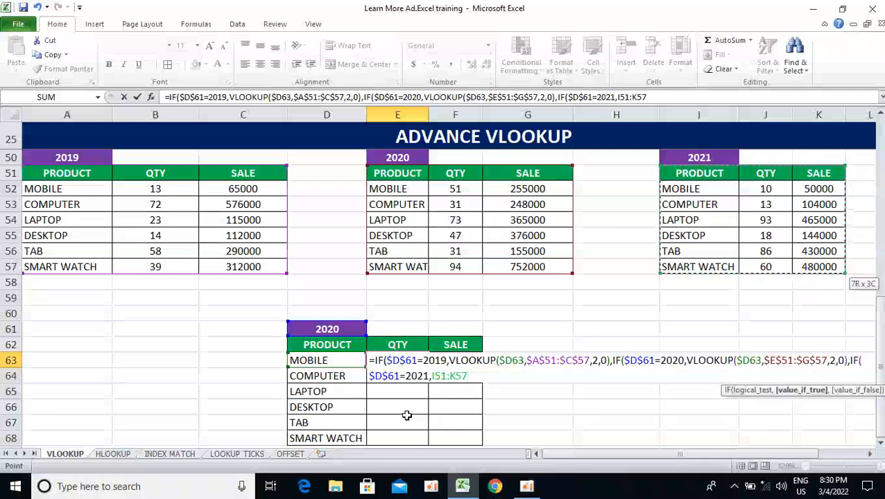
{"action": "key", "text": "F4"}
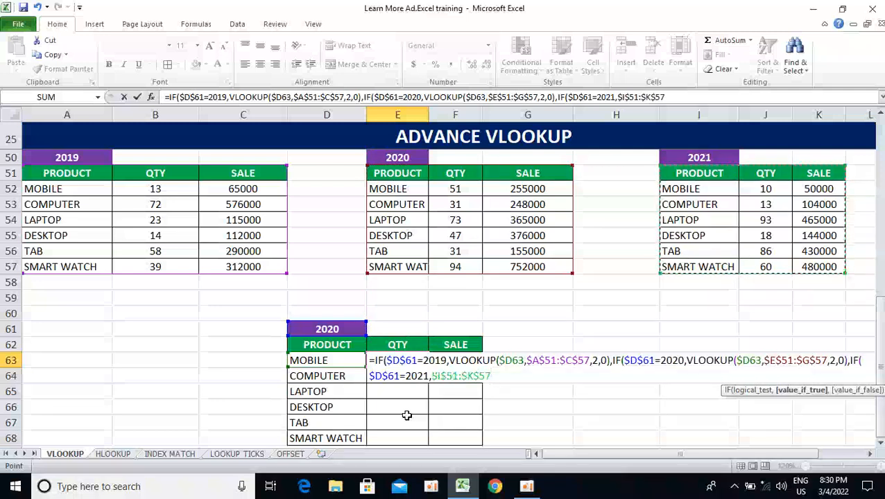
{"action": "type", "text": ",2,0"}
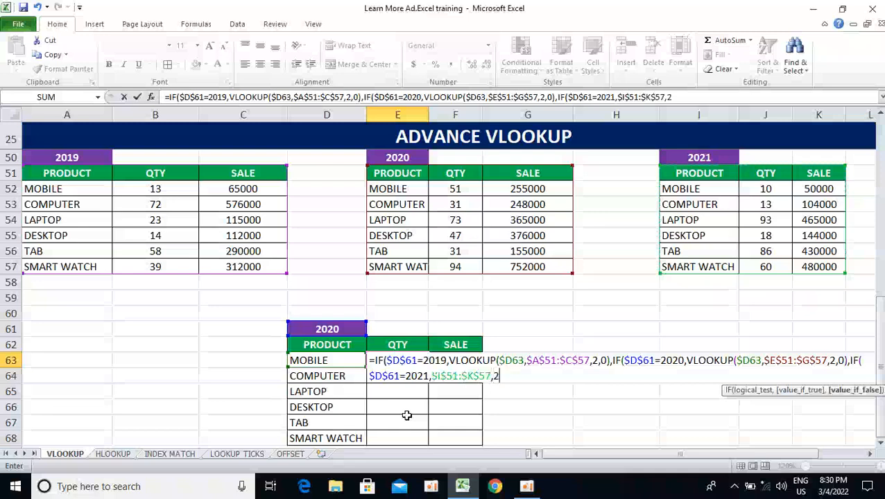
{"action": "type", "text": ")"}
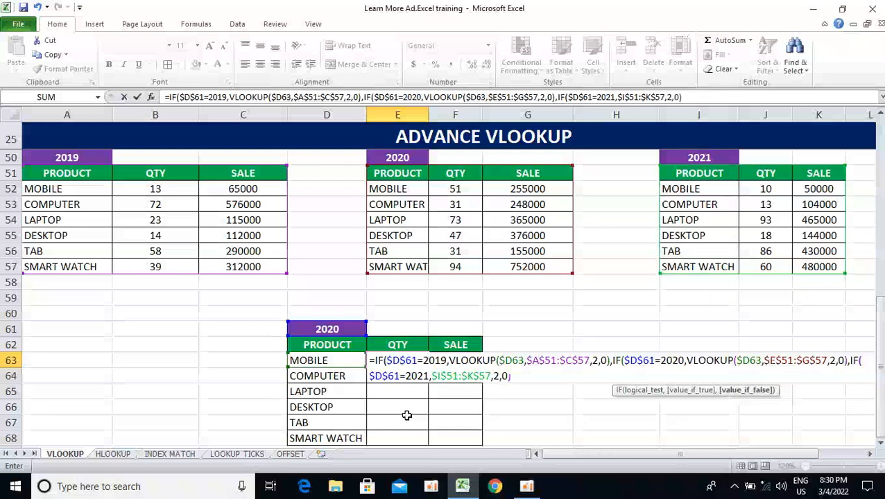
Try to finish the E63 formula with empty text "" as the fallback result.
{"action": "type", "text": ",\"\")"}
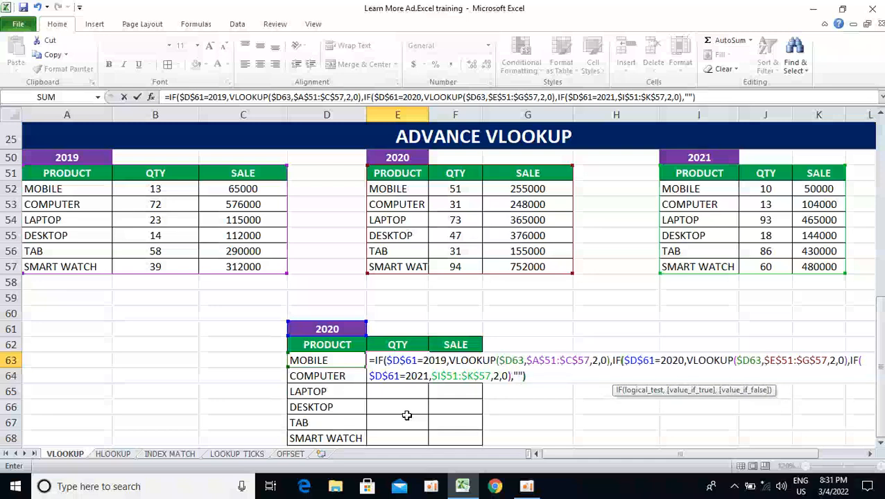
{"action": "key", "text": "Return"}
{"action": "key", "text": "Return"}
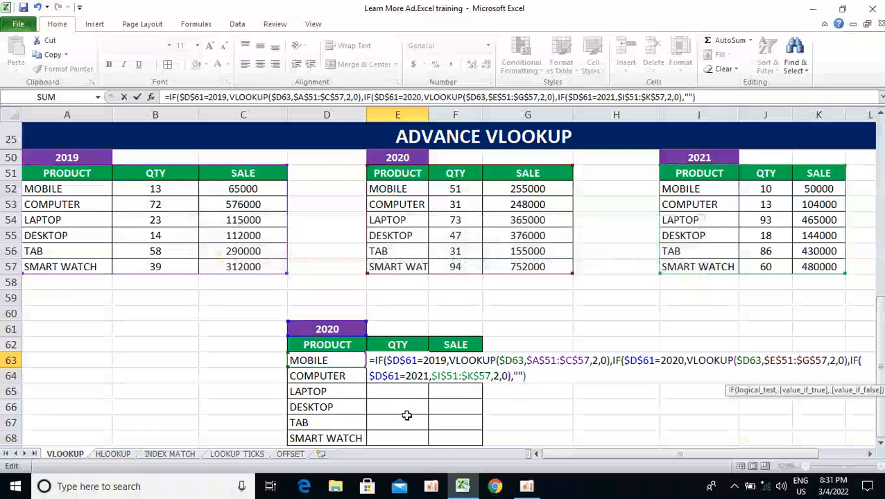
{"action": "key", "text": "BackSpace"}
{"action": "key", "text": "BackSpace"}
{"action": "key", "text": "BackSpace"}
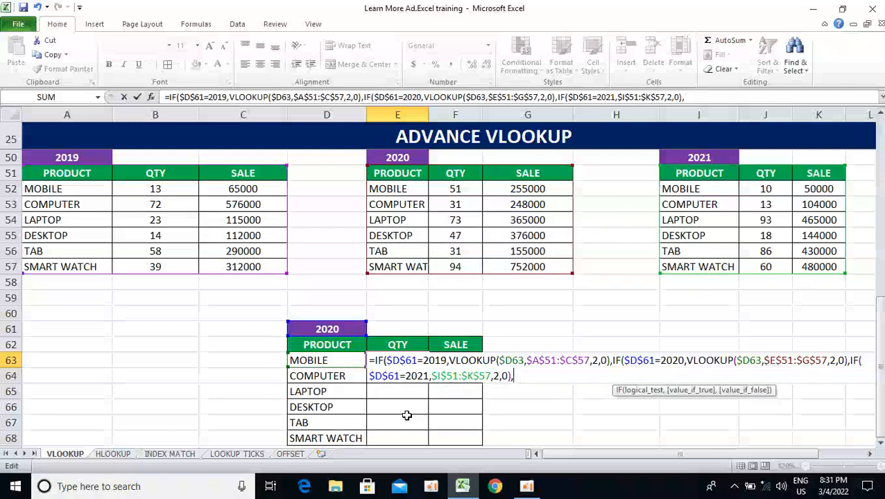
{"action": "key", "text": "BackSpace"}
Add a second closing parenthesis after the 2021 arguments and try to commit the E63 formula.
{"action": "type", "text": ")"}
{"action": "key", "text": "Return"}
{"action": "key", "text": "Return"}
{"action": "key", "text": "Return"}
{"action": "key", "text": "Return"}
{"action": "key", "text": "Down"}
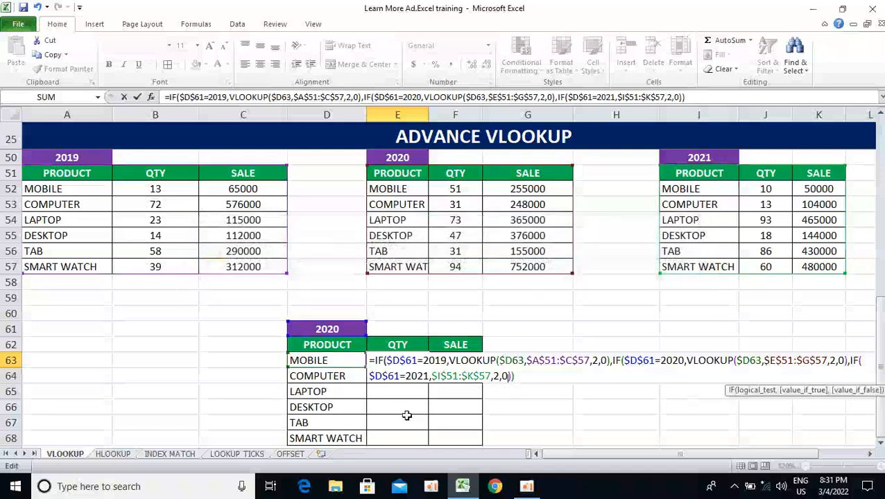
Insert the missing VLOOKUP( directly after 2021 in the third IF of the E63 formula.
{"action": "key", "text": "Left"}
{"action": "key", "text": "Left"}
{"action": "key", "text": "Left"}
{"action": "key", "text": "Left"}
{"action": "key", "text": "Left"}
{"action": "key", "text": "Left"}
{"action": "key", "text": "Left"}
{"action": "key", "text": "Left"}
{"action": "key", "text": "Left"}
{"action": "key", "text": "Left"}
{"action": "key", "text": "Left"}
{"action": "key", "text": "Left"}
{"action": "key", "text": "Left"}
{"action": "key", "text": "Left"}
{"action": "key", "text": "Left"}
{"action": "key", "text": "Left"}
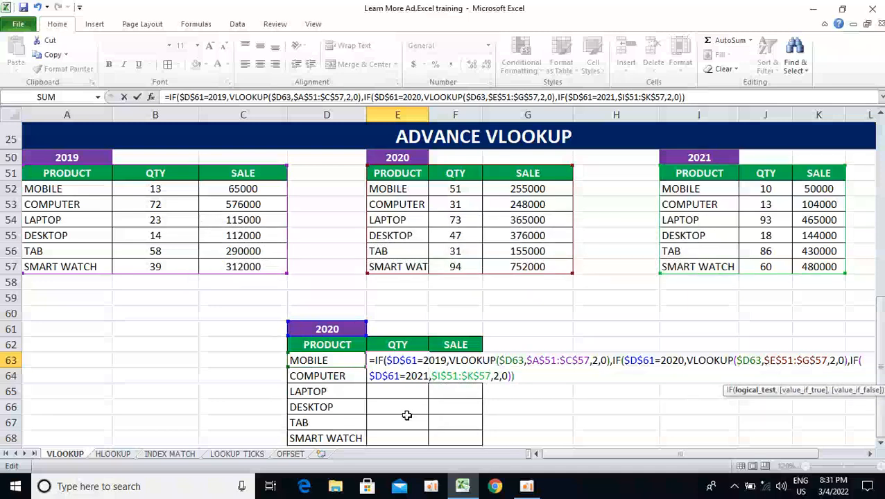
{"action": "type", "text": "VLOOKUP("}
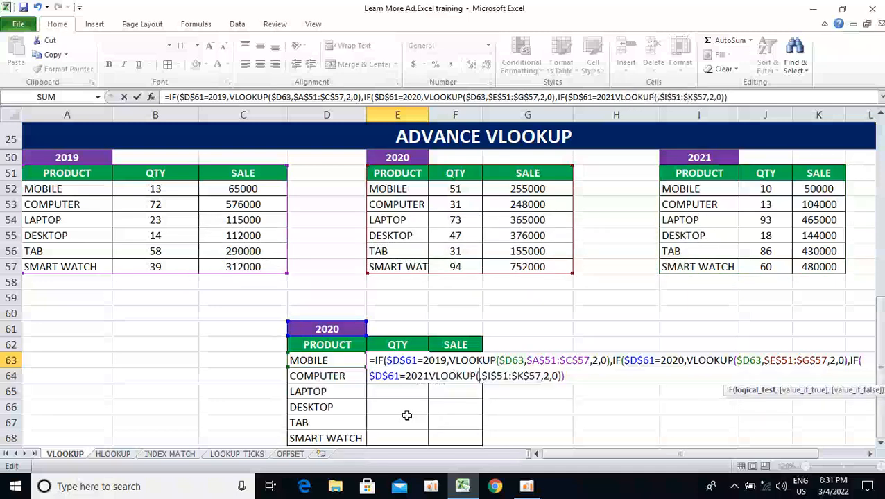
Enter $D63 as the lookup value of the 2021 VLOOKUP in the E63 formula and try to commit it.
{"action": "key", "text": "F2"}
{"action": "key", "text": "Left"}
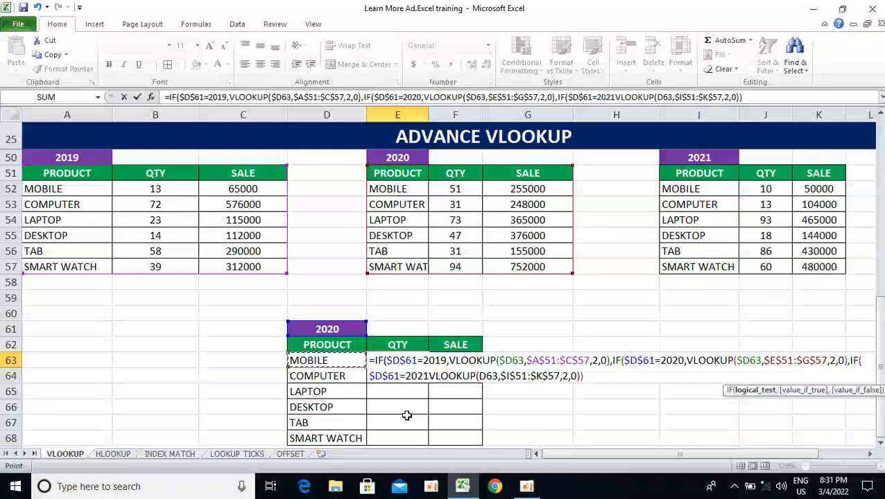
{"action": "key", "text": "F4"}
{"action": "key", "text": "F4"}
{"action": "key", "text": "F4"}
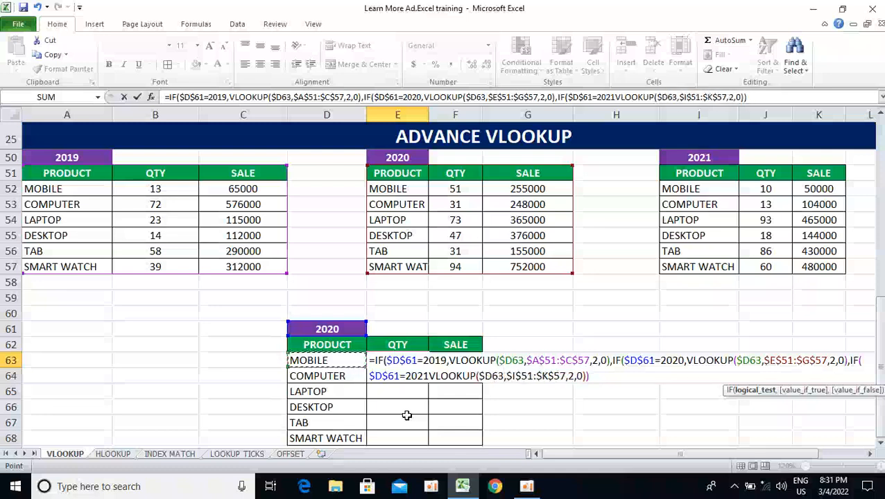
{"action": "key", "text": "Right"}
{"action": "key", "text": "Left"}
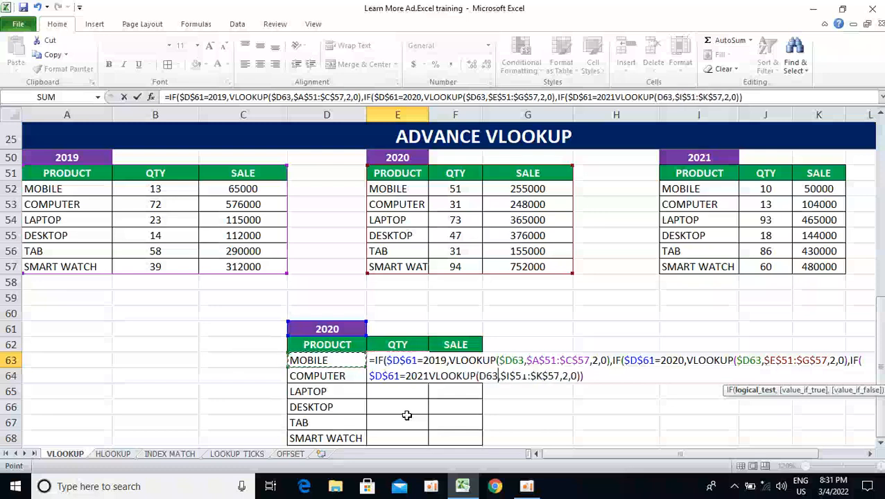
{"action": "key", "text": "F4"}
{"action": "key", "text": "F4"}
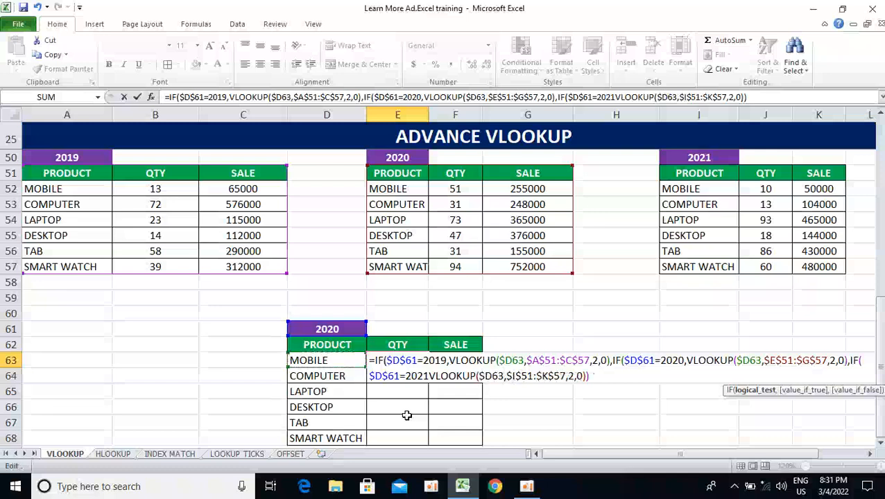
{"action": "key", "text": "Return"}
{"action": "key", "text": "Return"}
Insert the missing comma between 2021 and VLOOKUP in the third IF and commit the E63 formula.
{"action": "key", "text": "Right"}
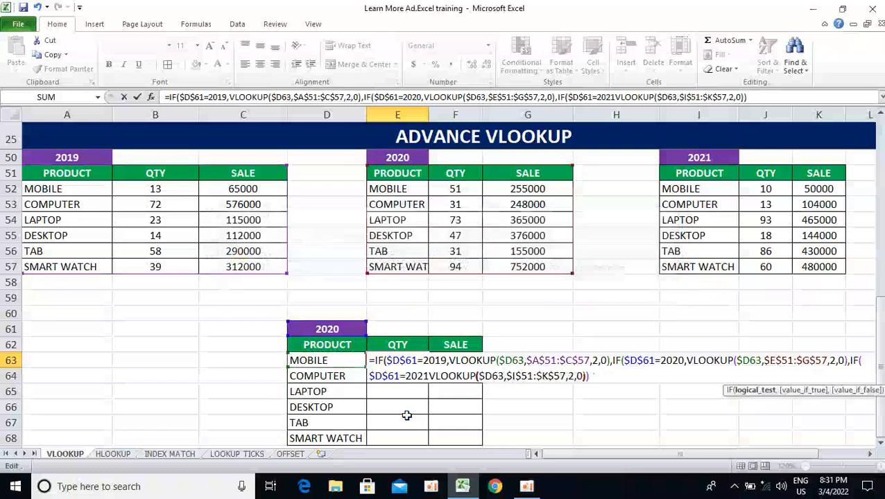
{"action": "key", "text": "Left"}
{"action": "key", "text": "Left"}
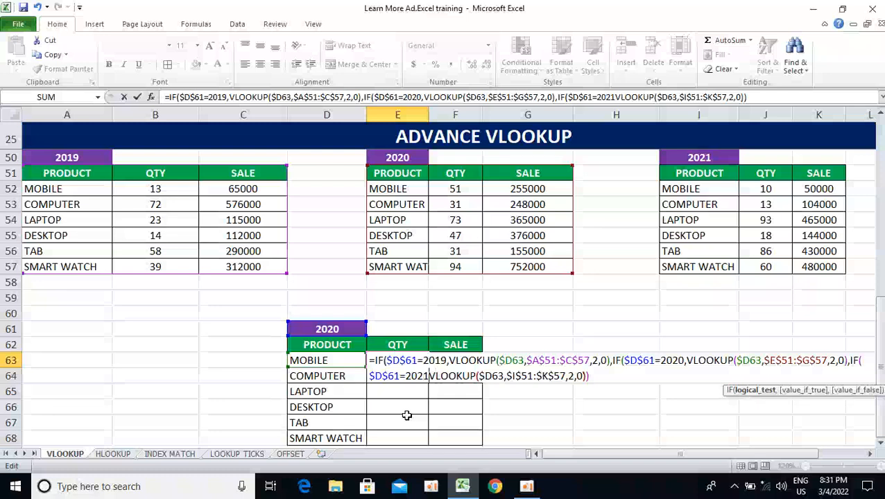
{"action": "type", "text": ","}
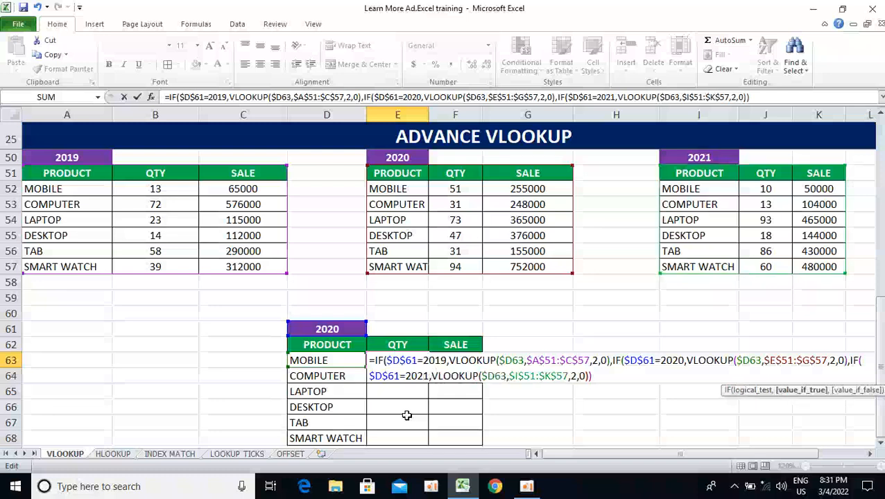
{"action": "key", "text": "Return"}
{"action": "key", "text": "Return"}
{"action": "key", "text": "Up"}
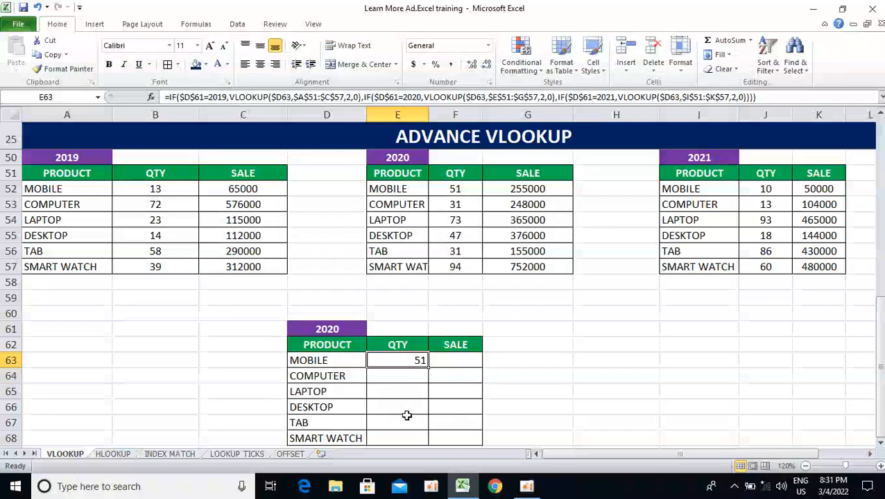
Wrap the whole E63 formula in IFERROR with empty text "" as the error value and commit it.
{"action": "key", "text": "F2"}
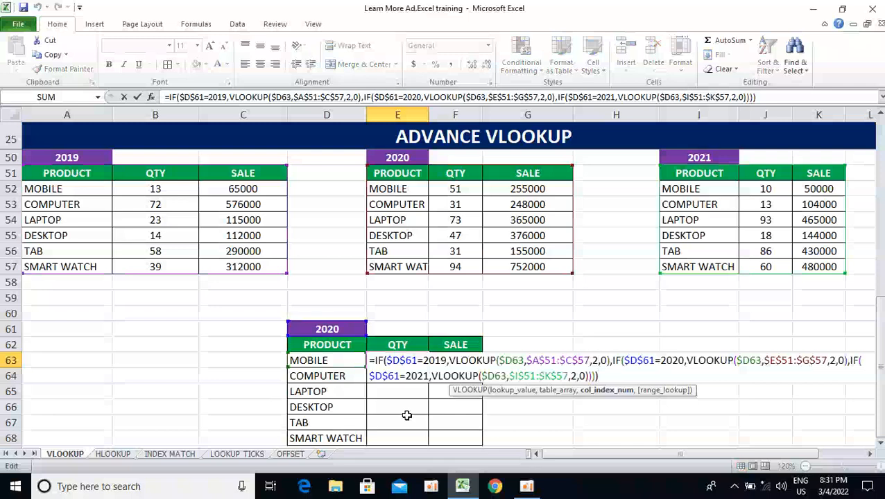
{"action": "key", "text": "Left"}
{"action": "key", "text": "Left"}
{"action": "key", "text": "Left"}
{"action": "key", "text": "Left"}
{"action": "key", "text": "Left"}
{"action": "key", "text": "Left"}
{"action": "key", "text": "Left"}
{"action": "key", "text": "Left"}
{"action": "key", "text": "Left"}
{"action": "key", "text": "Left"}
{"action": "key", "text": "Left"}
{"action": "key", "text": "Left"}
{"action": "key", "text": "Left"}
{"action": "key", "text": "Left"}
{"action": "key", "text": "Left"}
{"action": "key", "text": "Left"}
{"action": "key", "text": "Left"}
{"action": "key", "text": "Left"}
{"action": "key", "text": "Left"}
{"action": "key", "text": "Left"}
{"action": "key", "text": "Left"}
{"action": "key", "text": "Left"}
{"action": "key", "text": "Left"}
{"action": "key", "text": "Left"}
{"action": "key", "text": "Left"}
{"action": "key", "text": "Left"}
{"action": "key", "text": "Left"}
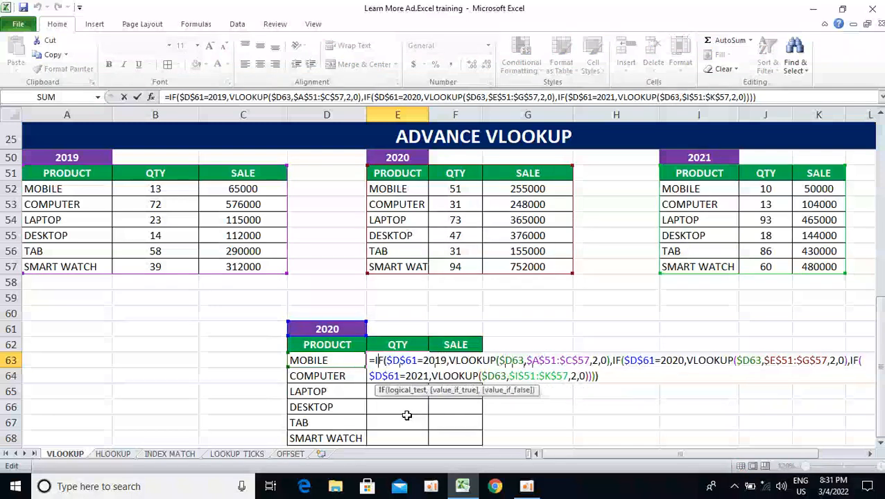
{"action": "key", "text": "Left"}
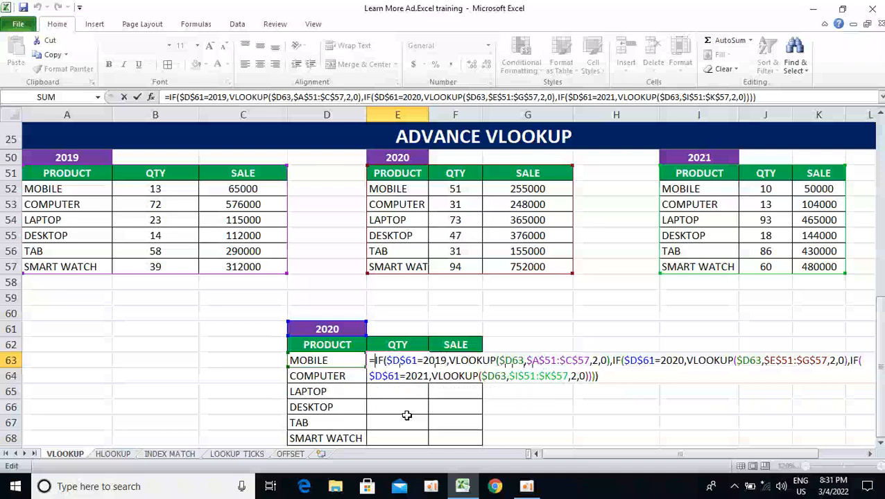
{"action": "type", "text": "IFERROR("}
{"action": "key", "text": "Right"}
{"action": "key", "text": "Right"}
{"action": "key", "text": "Right"}
{"action": "key", "text": "Right"}
{"action": "key", "text": "Right"}
{"action": "key", "text": "Right"}
{"action": "key", "text": "Right"}
{"action": "key", "text": "Right"}
{"action": "key", "text": "Right"}
{"action": "key", "text": "Right"}
{"action": "key", "text": "Right"}
{"action": "key", "text": "Right"}
{"action": "key", "text": "Right"}
{"action": "key", "text": "Right"}
{"action": "key", "text": "Right"}
{"action": "key", "text": "Right"}
{"action": "key", "text": "Right"}
{"action": "key", "text": "Right"}
{"action": "key", "text": "Right"}
{"action": "key", "text": "Right"}
{"action": "key", "text": "End"}
{"action": "type", "text": ",\"\")"}
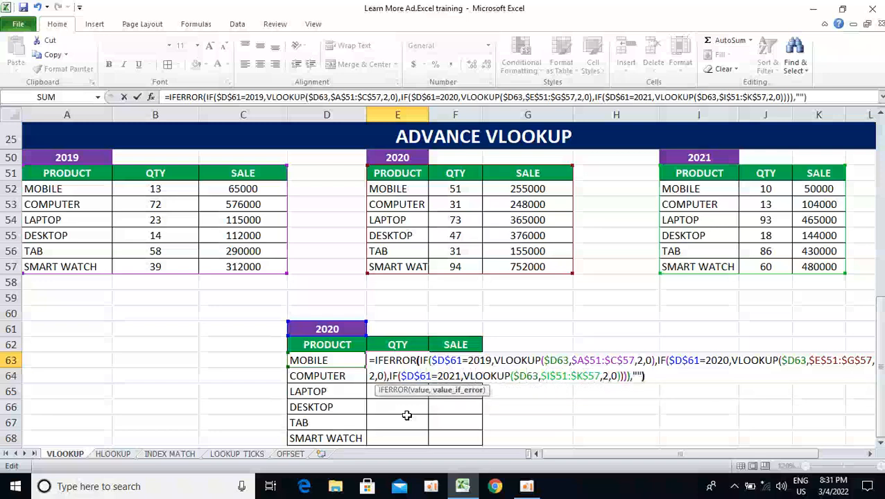
{"action": "key", "text": "ctrl+Return"}
Fill the E63 formula across into the MOBILE row's SALE cell, F63.
{"action": "key", "text": "shift+Right"}
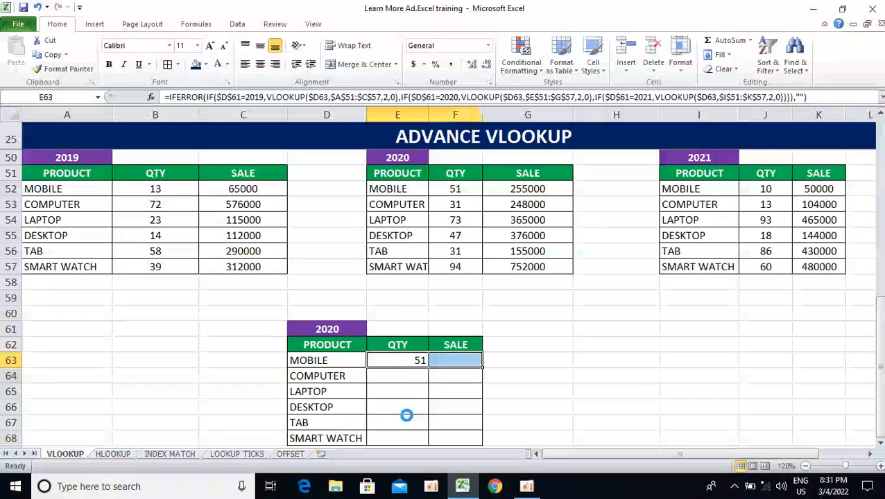
{"action": "key", "text": "ctrl+r"}
{"action": "key", "text": "Right"}
Set the column index of the 2021 VLOOKUP in the F63 formula to 3.
{"action": "key", "text": "F2"}
{"action": "key", "text": "Left"}
{"action": "key", "text": "Left"}
{"action": "key", "text": "Left"}
{"action": "key", "text": "Left"}
{"action": "key", "text": "Left"}
{"action": "key", "text": "Left"}
{"action": "key", "text": "Left"}
{"action": "key", "text": "Left"}
{"action": "key", "text": "Left"}
{"action": "key", "text": "Left"}
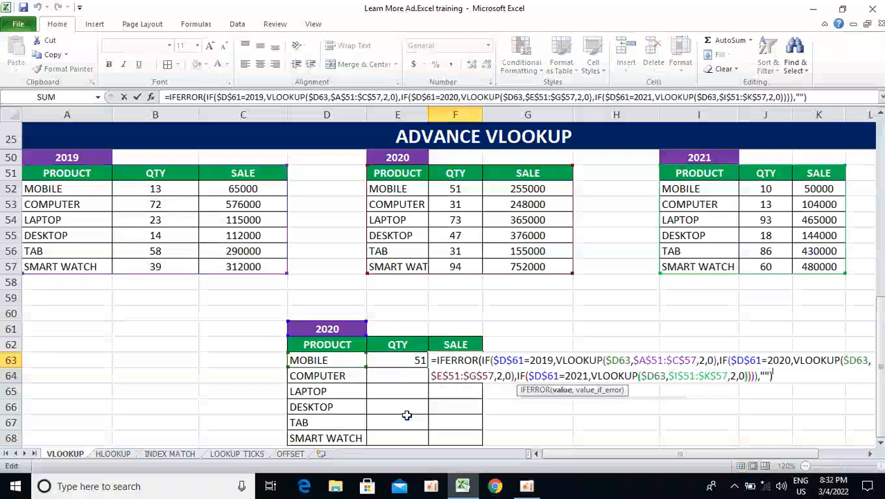
{"action": "key", "text": "BackSpace"}
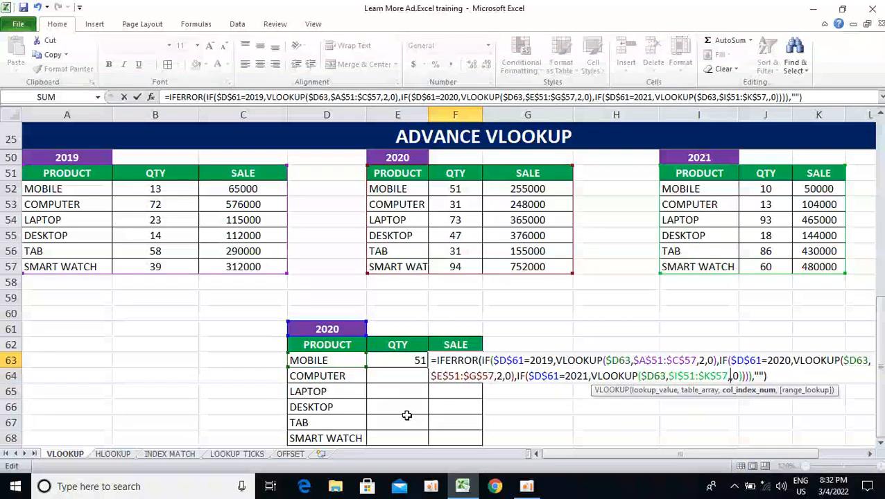
{"action": "type", "text": "3"}
Set the column index of the 2020 VLOOKUP in the F63 formula to 3.
{"action": "key", "text": "Left"}
{"action": "key", "text": "Left"}
{"action": "key", "text": "Left"}
{"action": "key", "text": "Left"}
{"action": "key", "text": "Left"}
{"action": "key", "text": "Left"}
{"action": "key", "text": "Left"}
{"action": "key", "text": "Left"}
{"action": "key", "text": "Left"}
{"action": "key", "text": "Left"}
{"action": "key", "text": "Left"}
{"action": "key", "text": "Left"}
{"action": "key", "text": "Left"}
{"action": "key", "text": "Left"}
{"action": "key", "text": "Left"}
{"action": "key", "text": "Left"}
{"action": "key", "text": "Left"}
{"action": "key", "text": "Left"}
{"action": "key", "text": "Left"}
{"action": "key", "text": "Left"}
{"action": "key", "text": "Left"}
{"action": "key", "text": "Left"}
{"action": "key", "text": "Left"}
{"action": "key", "text": "Left"}
{"action": "key", "text": "Left"}
{"action": "key", "text": "Left"}
{"action": "key", "text": "Left"}
{"action": "key", "text": "Left"}
{"action": "key", "text": "Left"}
{"action": "key", "text": "Left"}
{"action": "key", "text": "Left"}
{"action": "key", "text": "Left"}
{"action": "key", "text": "Left"}
{"action": "key", "text": "Left"}
{"action": "key", "text": "Left"}
{"action": "key", "text": "Left"}
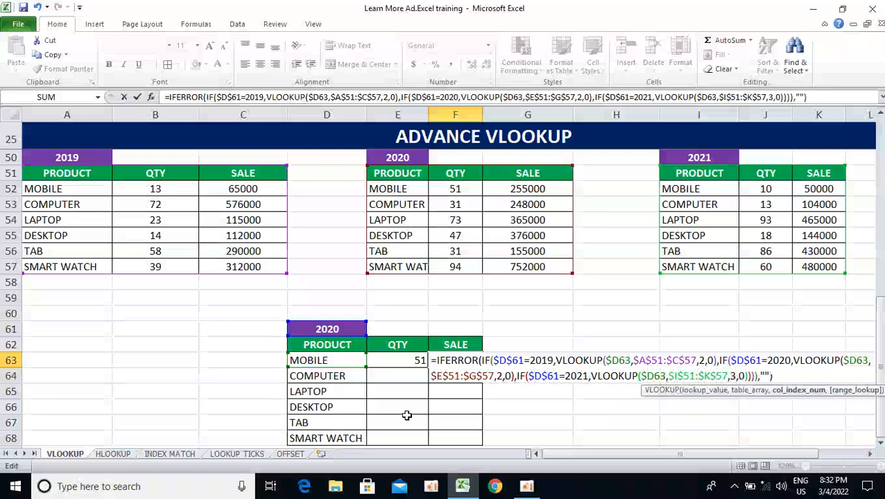
{"action": "key", "text": "BackSpace"}
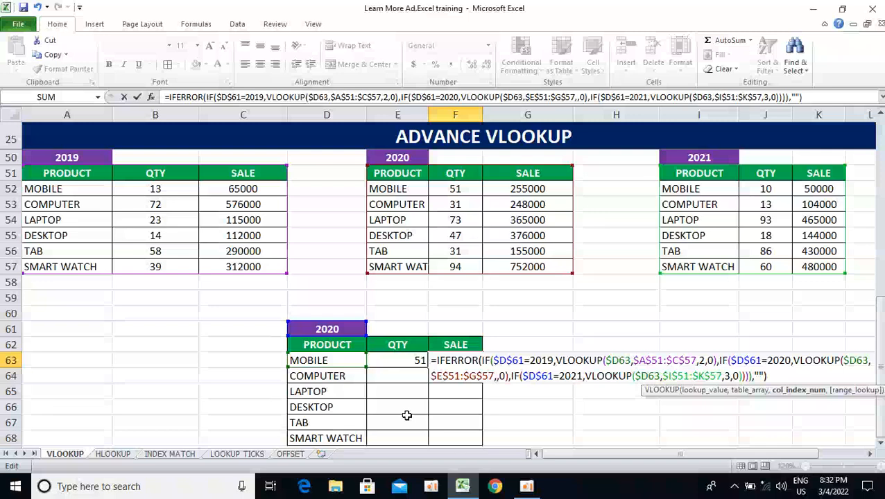
{"action": "type", "text": "3"}
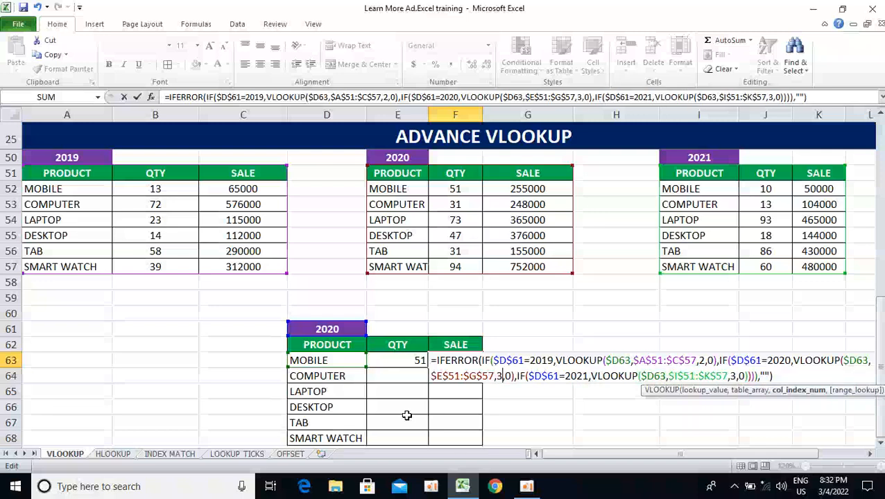
Set the column index of the 2019 VLOOKUP in the F63 formula to 3 and commit the formula.
{"action": "key", "text": "Up"}
{"action": "key", "text": "Right"}
{"action": "key", "text": "Right"}
{"action": "key", "text": "Right"}
{"action": "key", "text": "Right"}
{"action": "key", "text": "Right"}
{"action": "key", "text": "Right"}
{"action": "key", "text": "Right"}
{"action": "key", "text": "Right"}
{"action": "key", "text": "Right"}
{"action": "key", "text": "Right"}
{"action": "key", "text": "Right"}
{"action": "key", "text": "Right"}
{"action": "key", "text": "Right"}
{"action": "key", "text": "Right"}
{"action": "key", "text": "Right"}
{"action": "key", "text": "Right"}
{"action": "key", "text": "Right"}
{"action": "key", "text": "Right"}
{"action": "key", "text": "Right"}
{"action": "key", "text": "Right"}
{"action": "key", "text": "Right"}
{"action": "key", "text": "Right"}
{"action": "key", "text": "Right"}
{"action": "key", "text": "Right"}
{"action": "key", "text": "Right"}
{"action": "key", "text": "Right"}
{"action": "key", "text": "Right"}
{"action": "key", "text": "Right"}
{"action": "key", "text": "Right"}
{"action": "key", "text": "Right"}
{"action": "key", "text": "Right"}
{"action": "key", "text": "Right"}
{"action": "key", "text": "Right"}
{"action": "key", "text": "Right"}
{"action": "key", "text": "Right"}
{"action": "key", "text": "Right"}
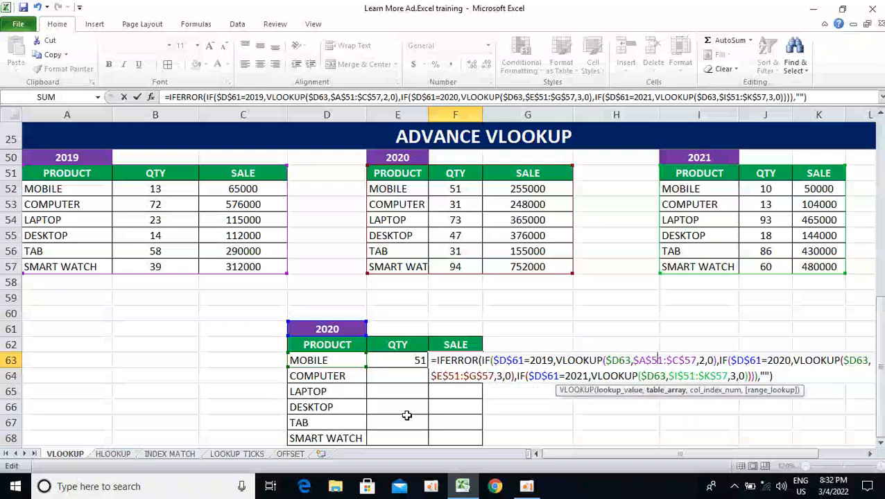
{"action": "key", "text": "Right"}
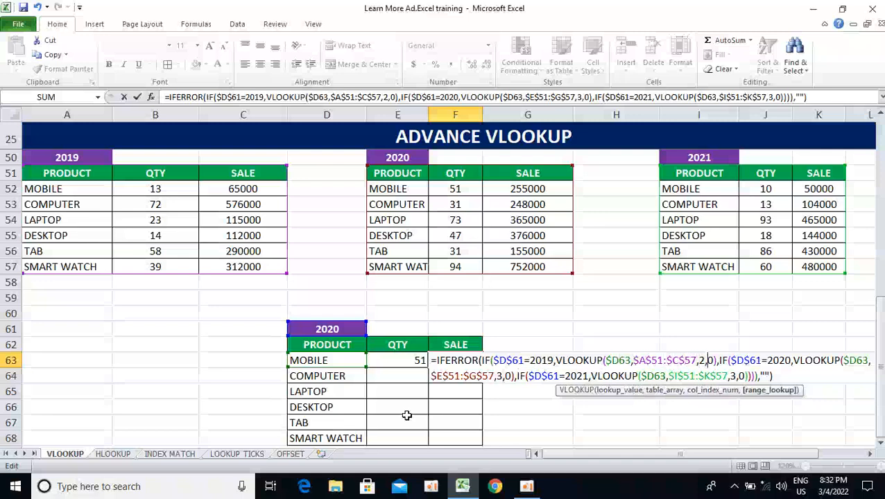
{"action": "key", "text": "BackSpace"}
{"action": "type", "text": "3"}
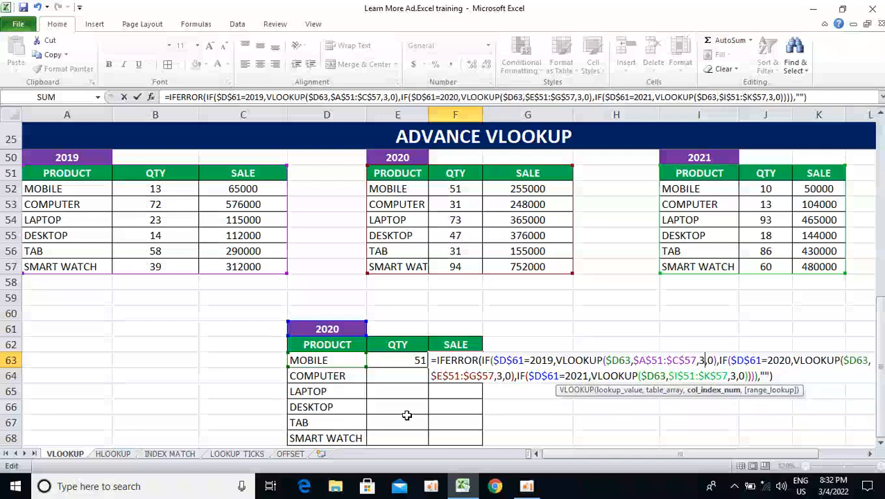
{"action": "key", "text": "Return"}
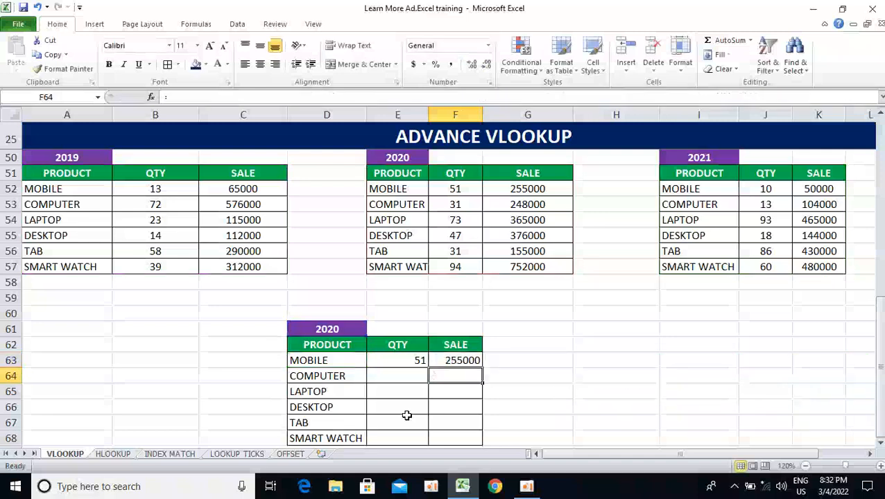
Fill the QTY and SALE formulas from E63:F63 down through the SMART WATCH row, row 68.
{"action": "key", "text": "Up"}
{"action": "key", "text": "Left"}
{"action": "key", "text": "Left"}
{"action": "key", "text": "ctrl+Down"}
{"action": "key", "text": "Right"}
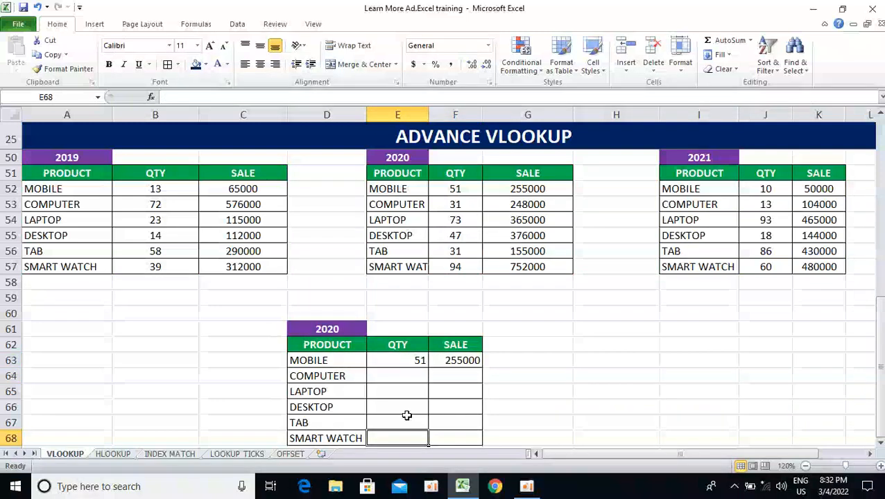
{"action": "key", "text": "ctrl+shift+Up"}
{"action": "key", "text": "shift+Right"}
{"action": "key", "text": "ctrl+d"}
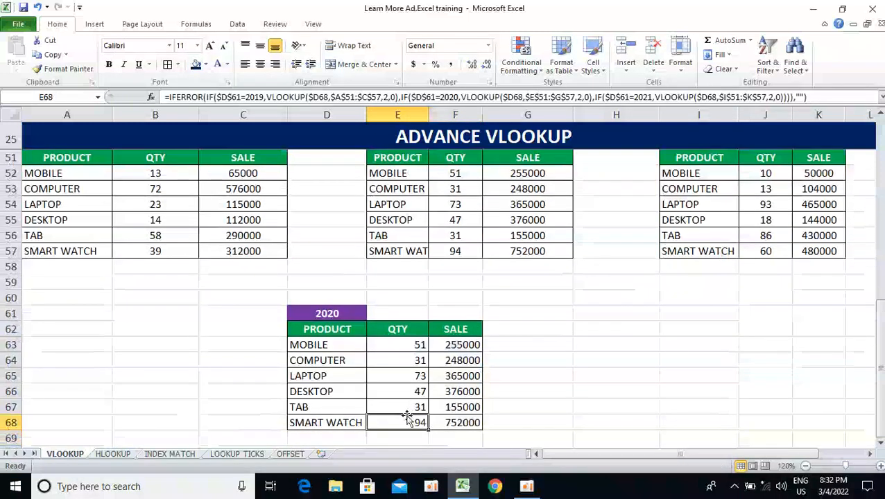
Set the year in cell D61 above the result table to 2021 to test the lookup.
{"action": "key", "text": "ctrl+Up"}
{"action": "key", "text": "Up"}
{"action": "key", "text": "ctrl+Up"}
{"action": "key", "text": "Up"}
{"action": "key", "text": "Up"}
{"action": "key", "text": "Up"}
{"action": "key", "text": "Up"}
{"action": "key", "text": "Up"}
{"action": "key", "text": "Up"}
{"action": "key", "text": "Up"}
{"action": "key", "text": "Down"}
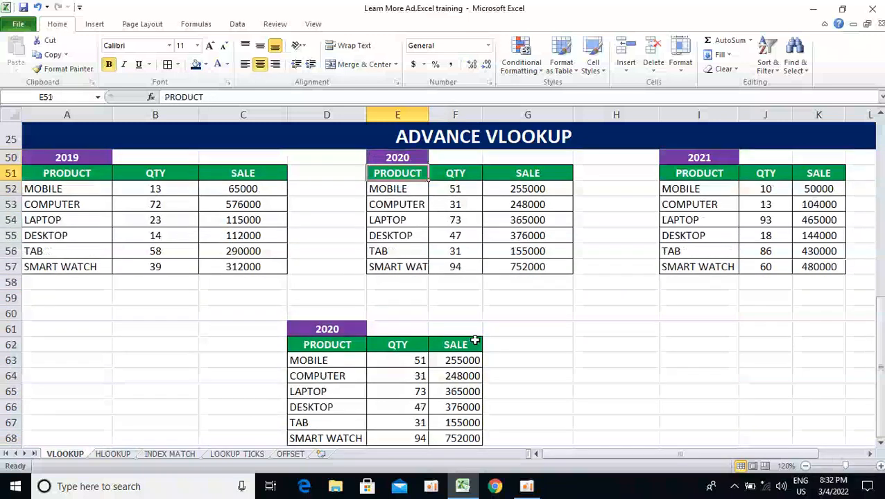
{"action": "key", "text": "ctrl+Down"}
{"action": "key", "text": "Down"}
{"action": "key", "text": "Down"}
{"action": "key", "text": "Down"}
{"action": "key", "text": "Down"}
{"action": "key", "text": "Left"}
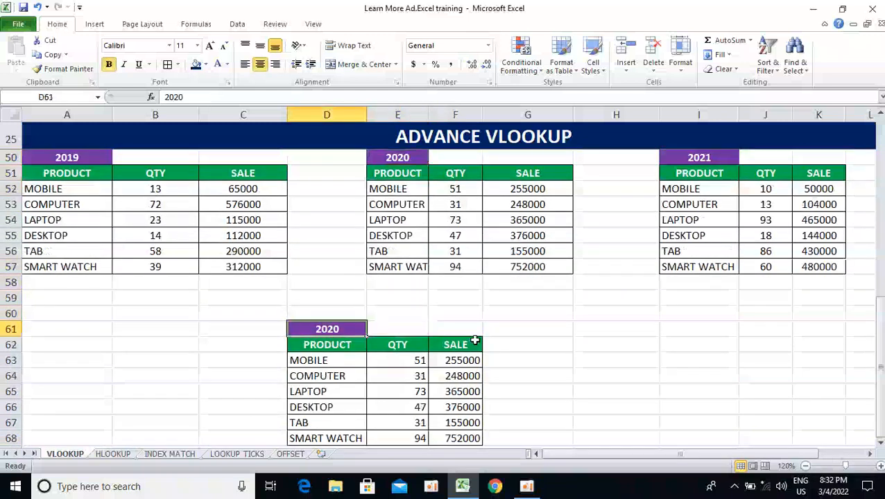
{"action": "type", "text": "2021"}
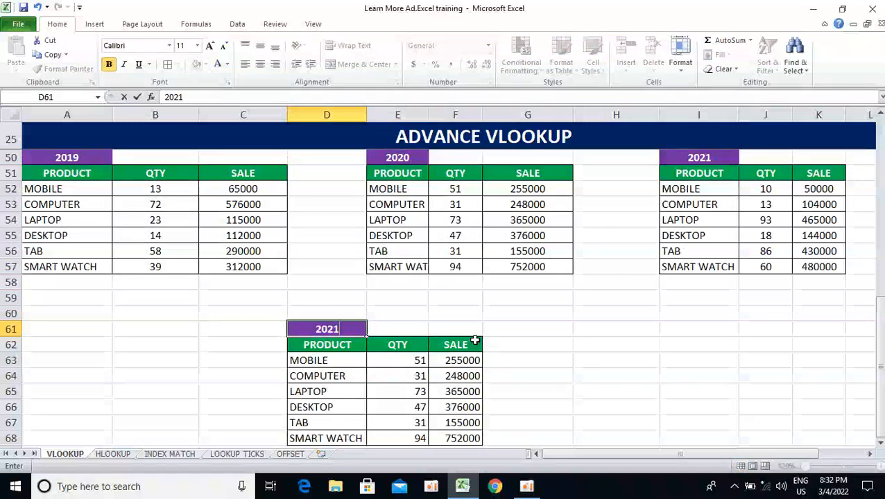
{"action": "key", "text": "Return"}
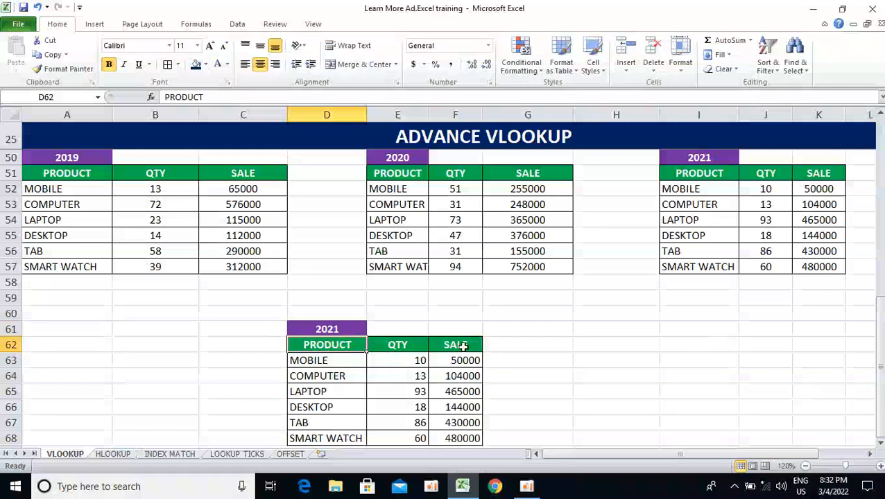
Change the year in cell D61 to 2019 so the result table looks up the 2019 data.
{"action": "key", "text": "Up"}
{"action": "type", "text": "2"}
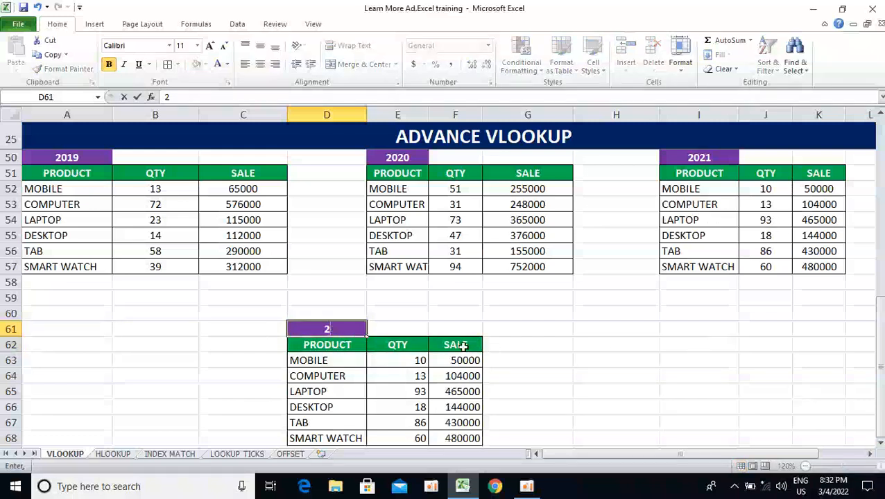
{"action": "type", "text": "019"}
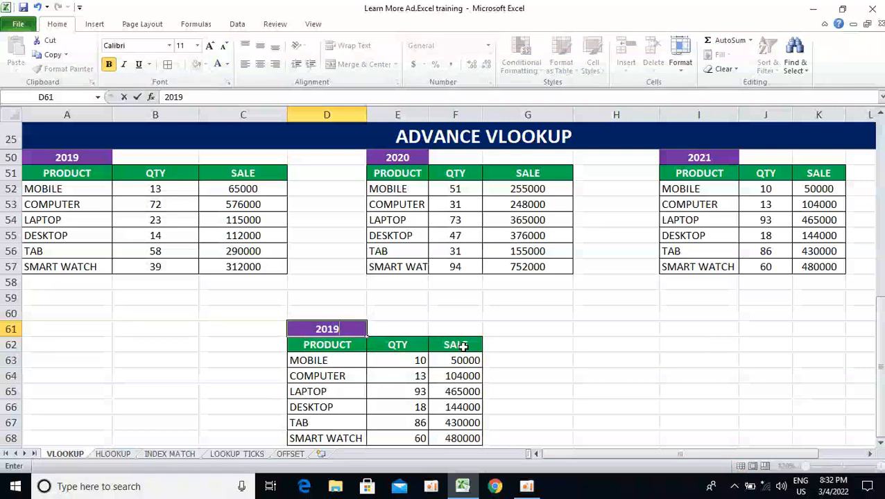
{"action": "key", "text": "Return"}
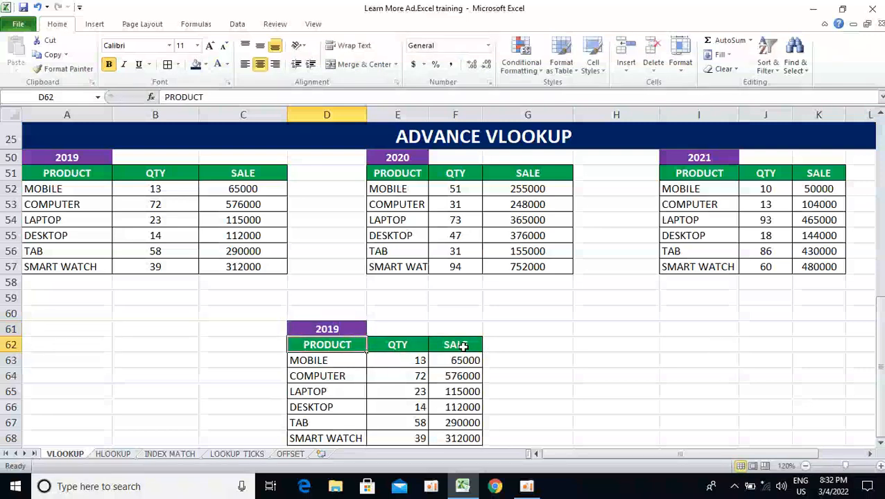
{"action": "key", "text": "Down"}
{"action": "key", "text": "Right"}
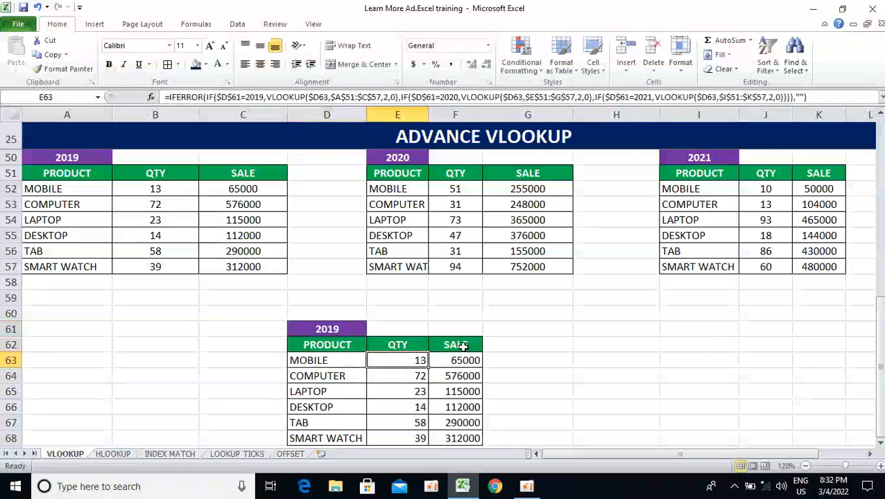
{"action": "key", "text": "Down"}
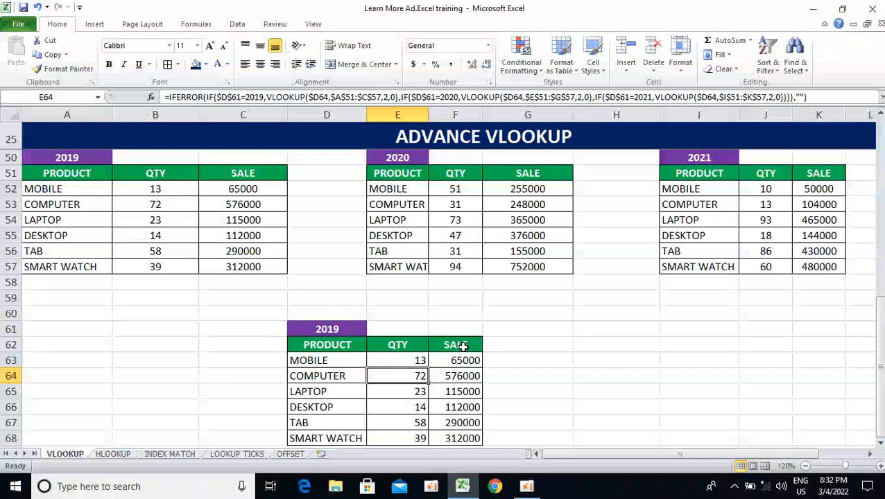
{"action": "key", "text": "alt+Tab"}
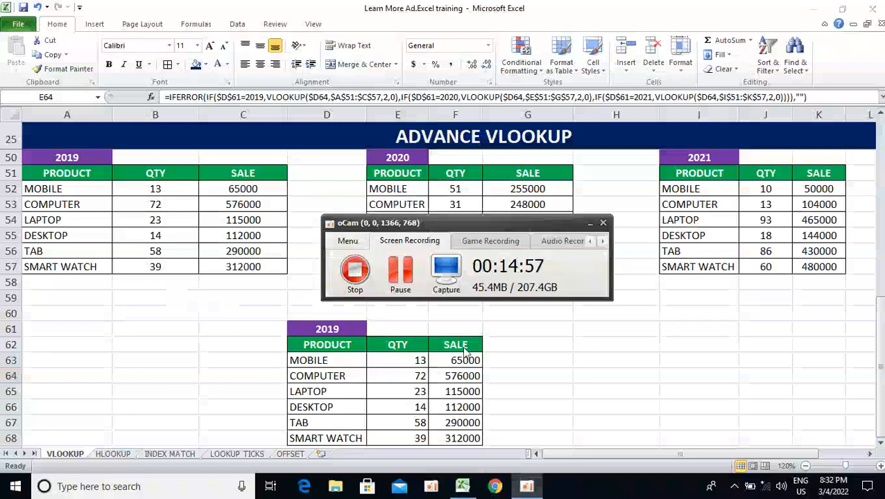